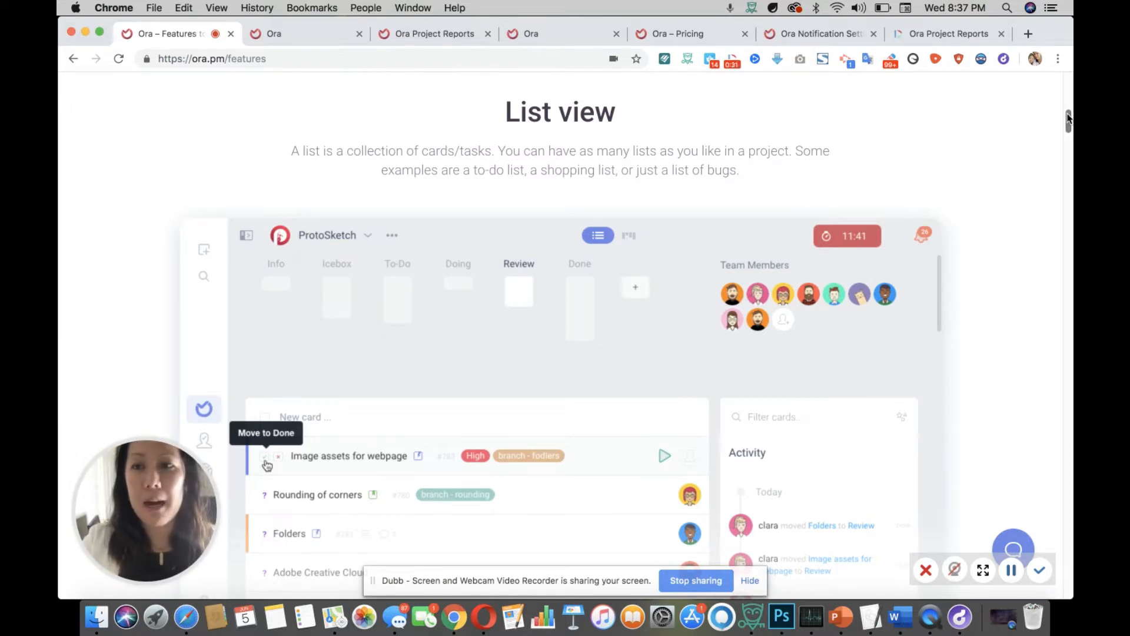
- Review the Ora features page from the list view through card details, task features, time tracking and milestones
{"action": "mouse_move", "coordinate": [1068, 118]}
{"action": "left_mouse_down"}
{"action": "mouse_move", "coordinate": [1068, 147]}
{"action": "mouse_move", "coordinate": [1070, 118]}
{"action": "left_mouse_up"}
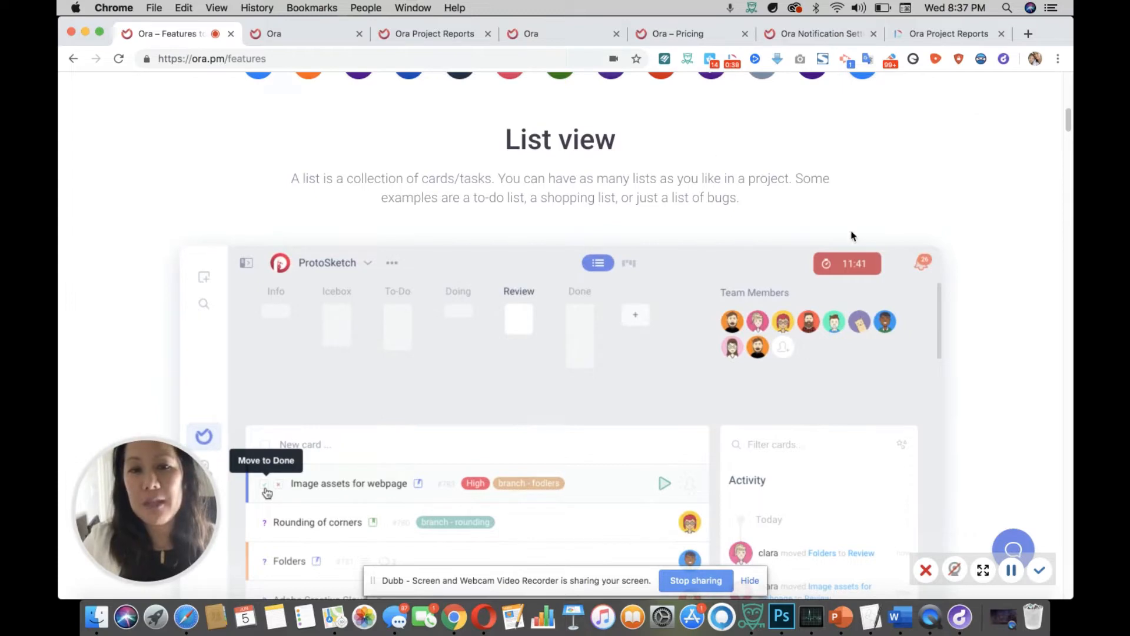
{"action": "left_click_drag", "start_coordinate": [1070, 130], "coordinate": [1071, 195]}
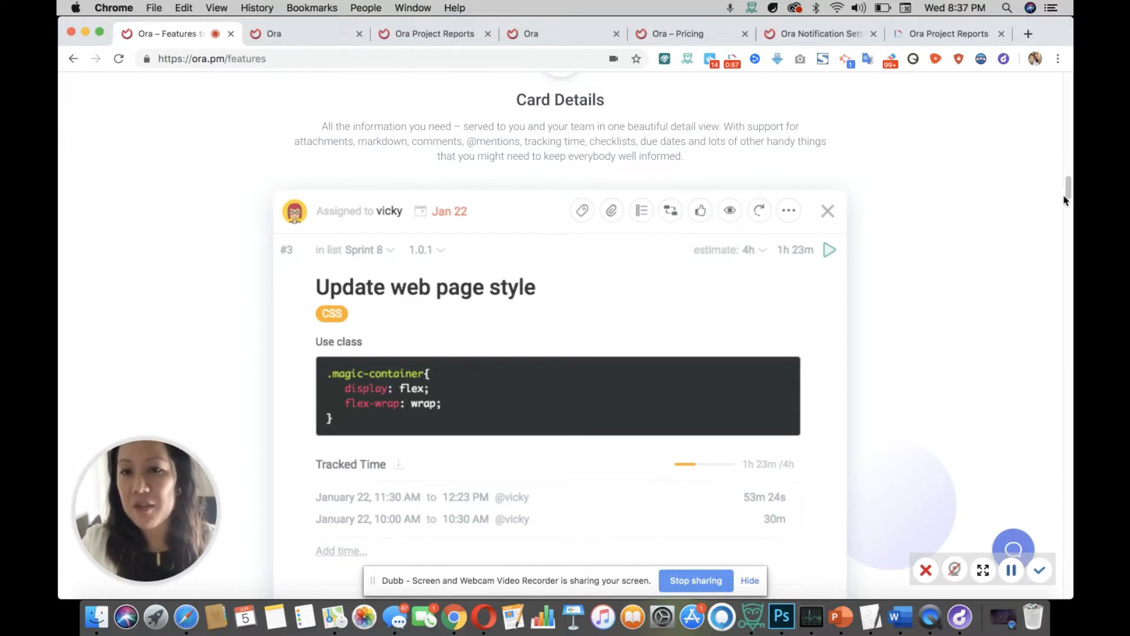
{"action": "left_click_drag", "start_coordinate": [1068, 188], "coordinate": [1071, 236]}
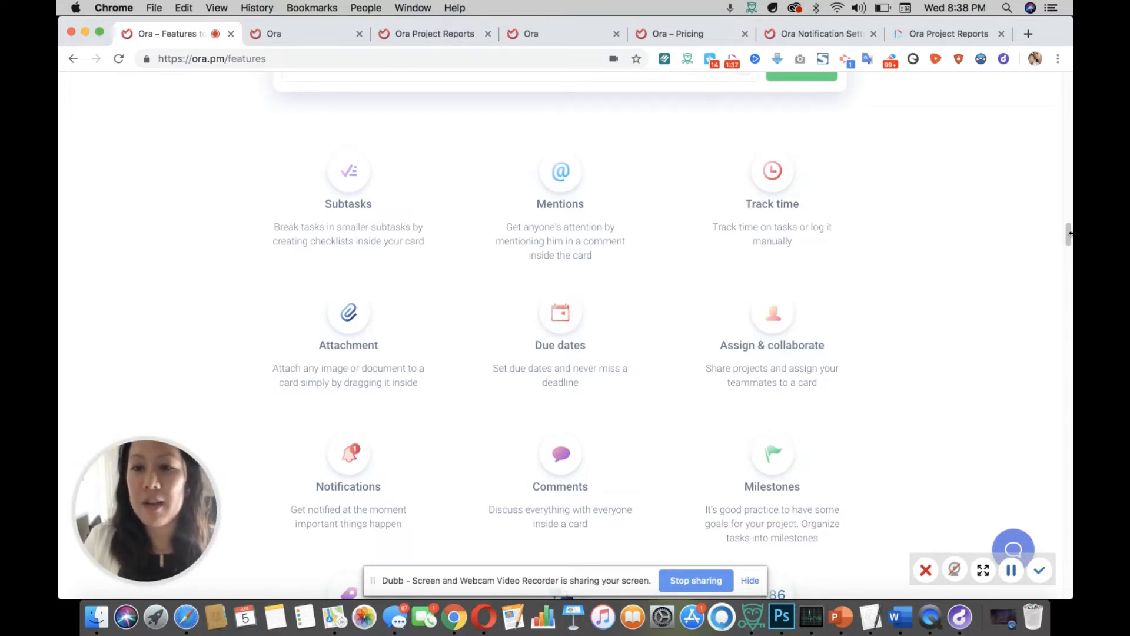
{"action": "left_click_drag", "start_coordinate": [1068, 236], "coordinate": [1069, 244]}
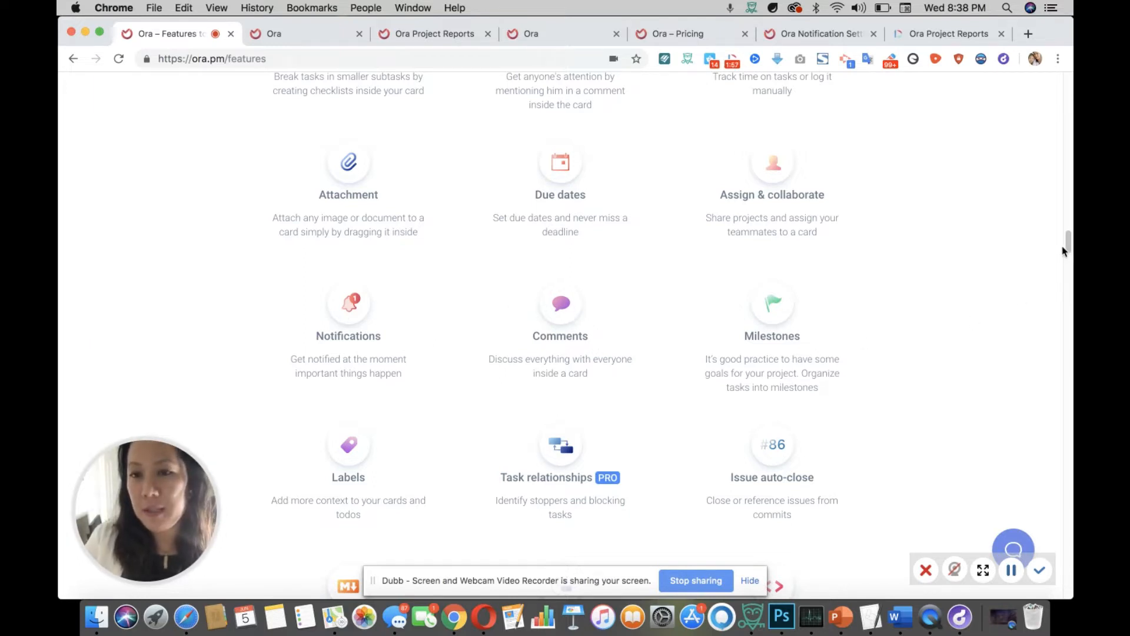
{"action": "left_click_drag", "start_coordinate": [1068, 248], "coordinate": [1068, 263]}
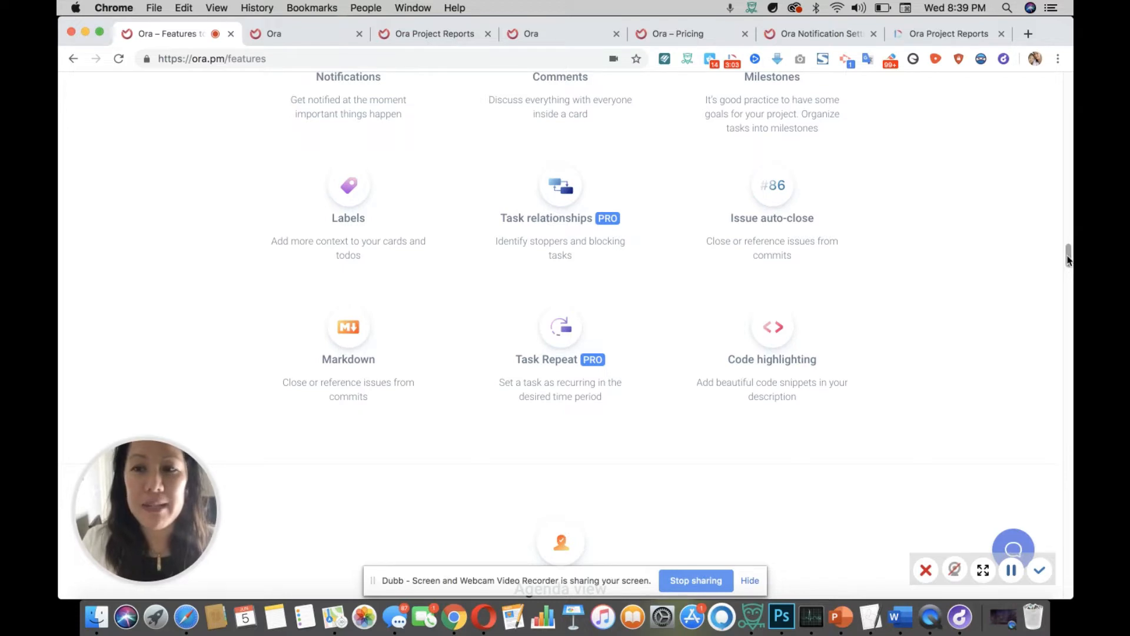
{"action": "left_click_drag", "start_coordinate": [1069, 247], "coordinate": [1070, 320]}
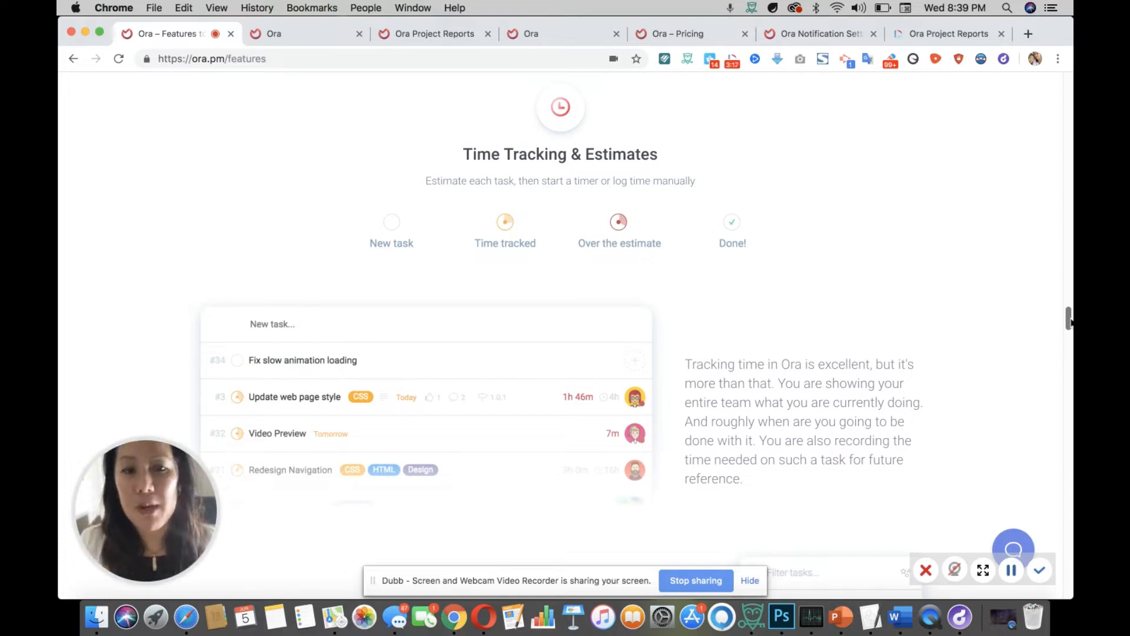
{"action": "left_click_drag", "start_coordinate": [1069, 321], "coordinate": [1070, 380]}
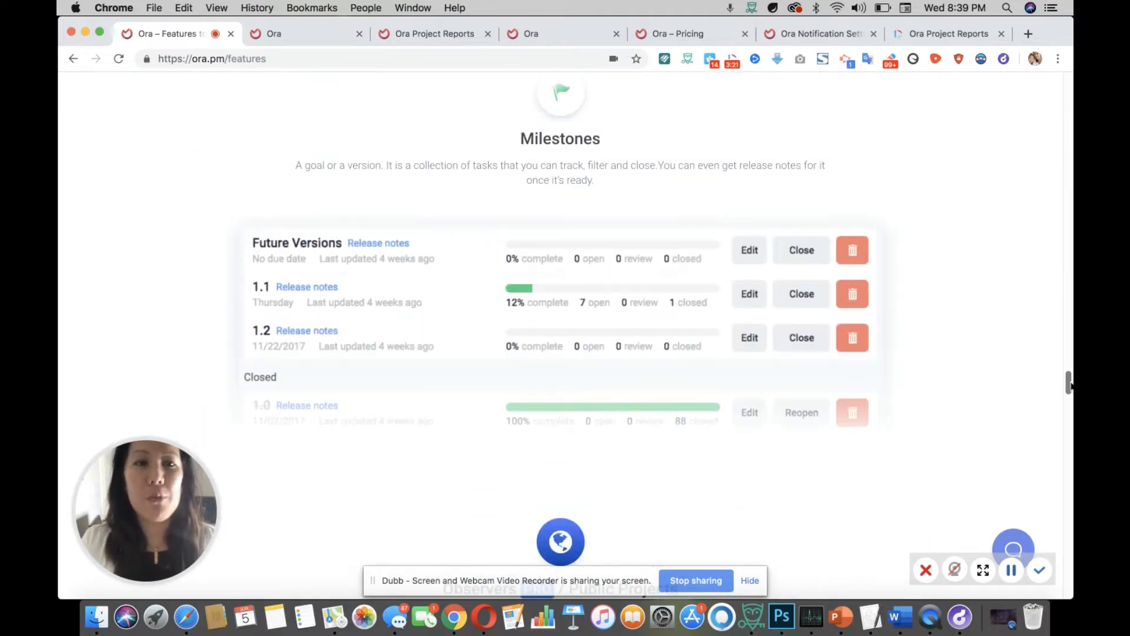
- Open the account settings from the projects page and review the profile and email notification options
{"action": "left_click", "coordinate": [316, 41]}
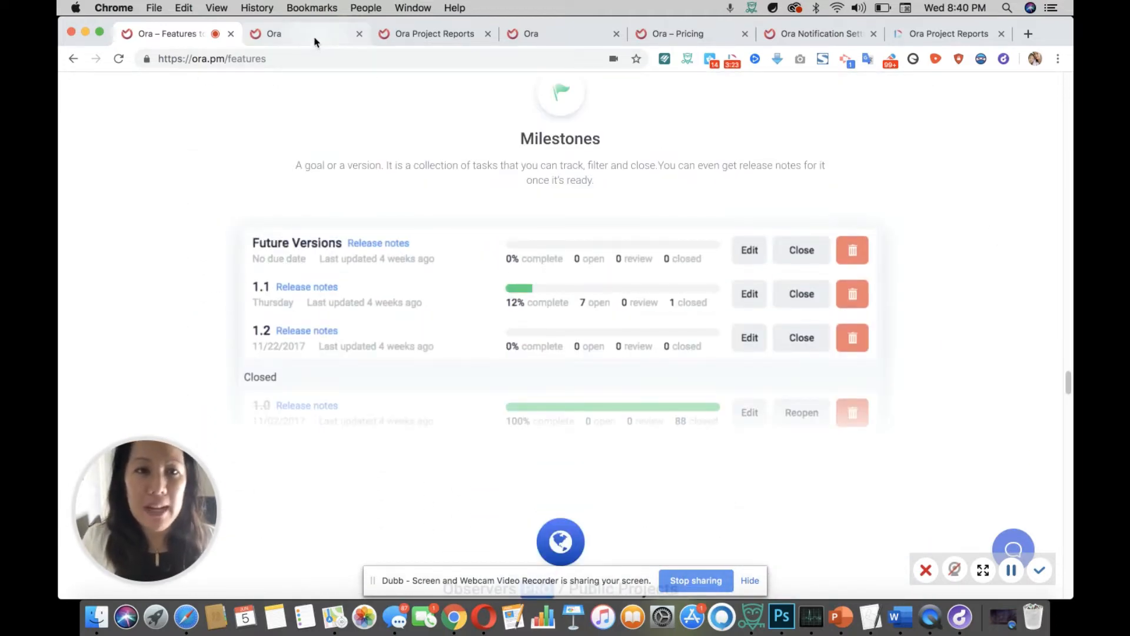
{"action": "left_click_drag", "start_coordinate": [206, 482], "coordinate": [826, 474]}
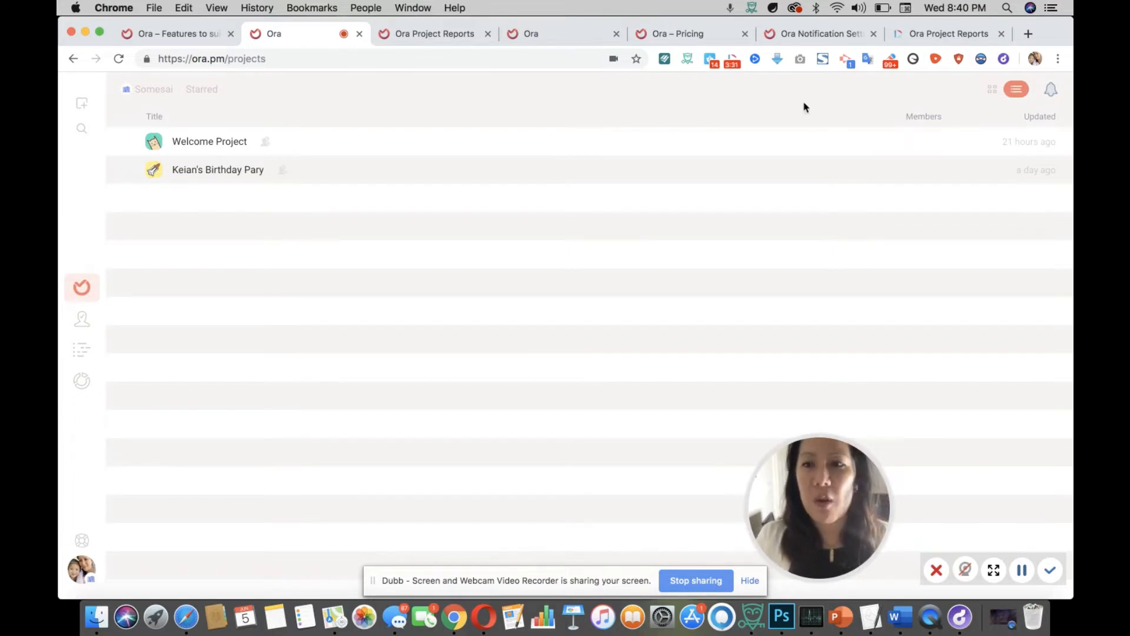
{"action": "left_click", "coordinate": [82, 570]}
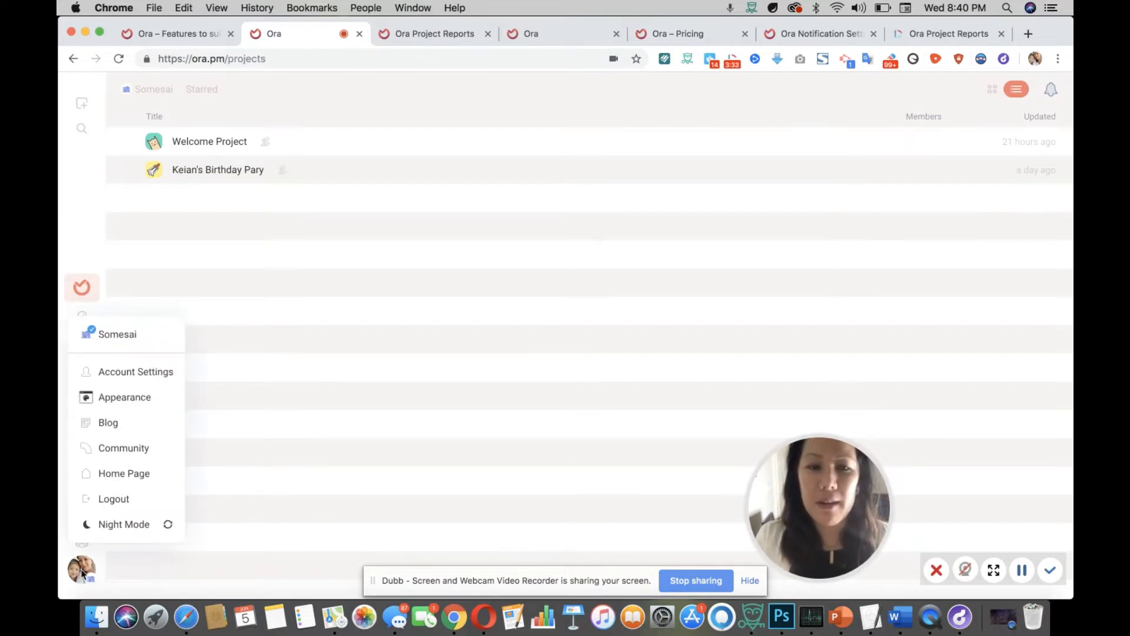
{"action": "left_click", "coordinate": [150, 376]}
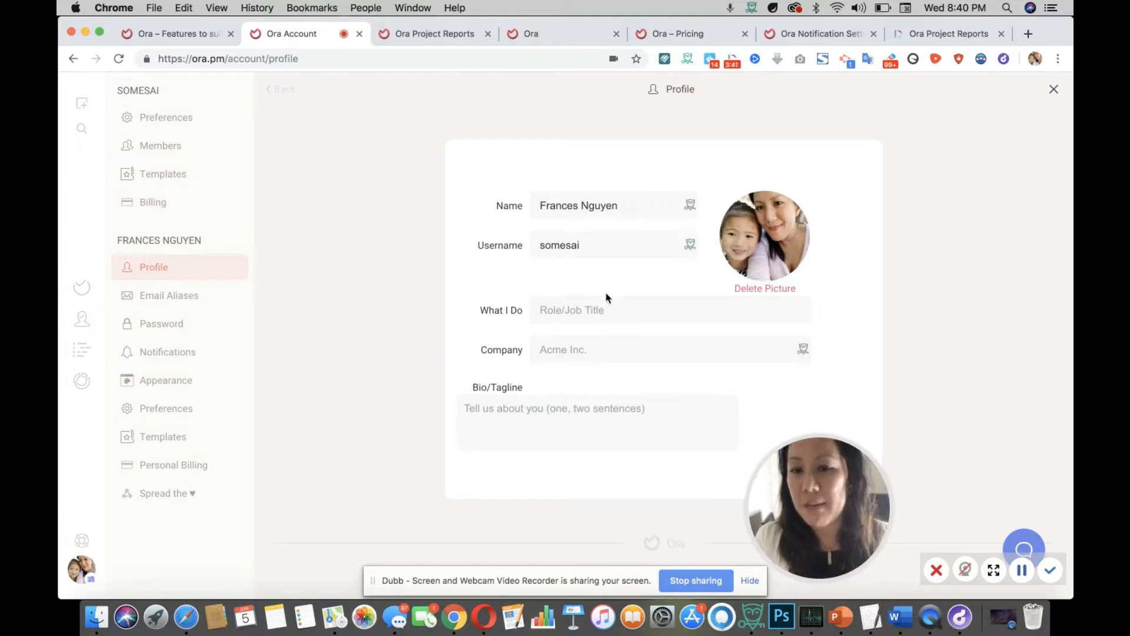
{"action": "left_click", "coordinate": [188, 355]}
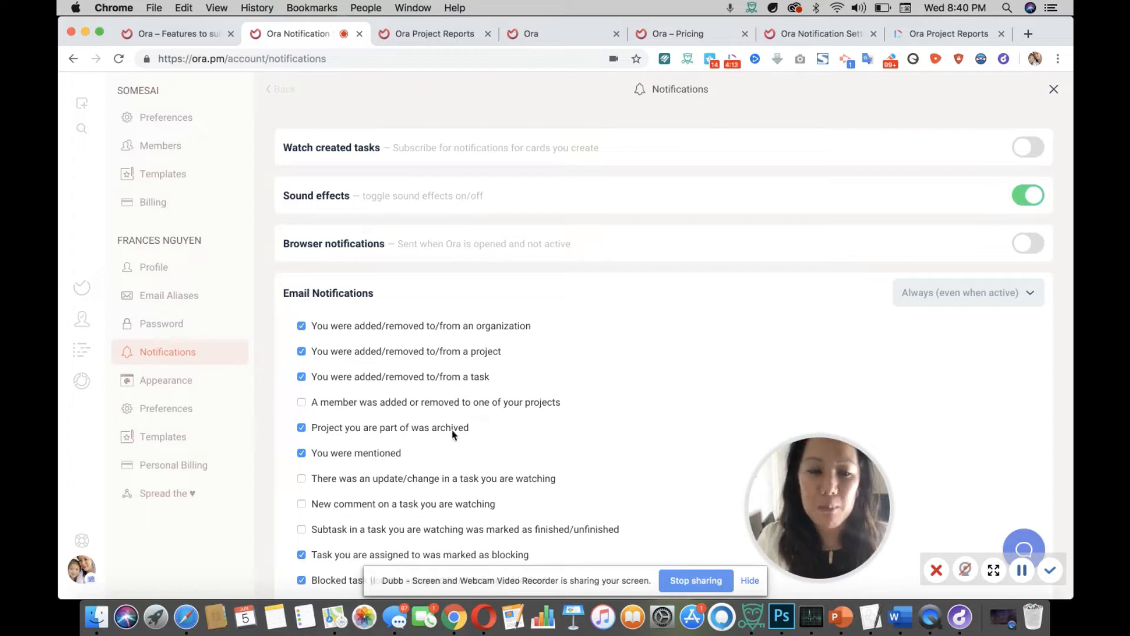
{"action": "left_click", "coordinate": [301, 403]}
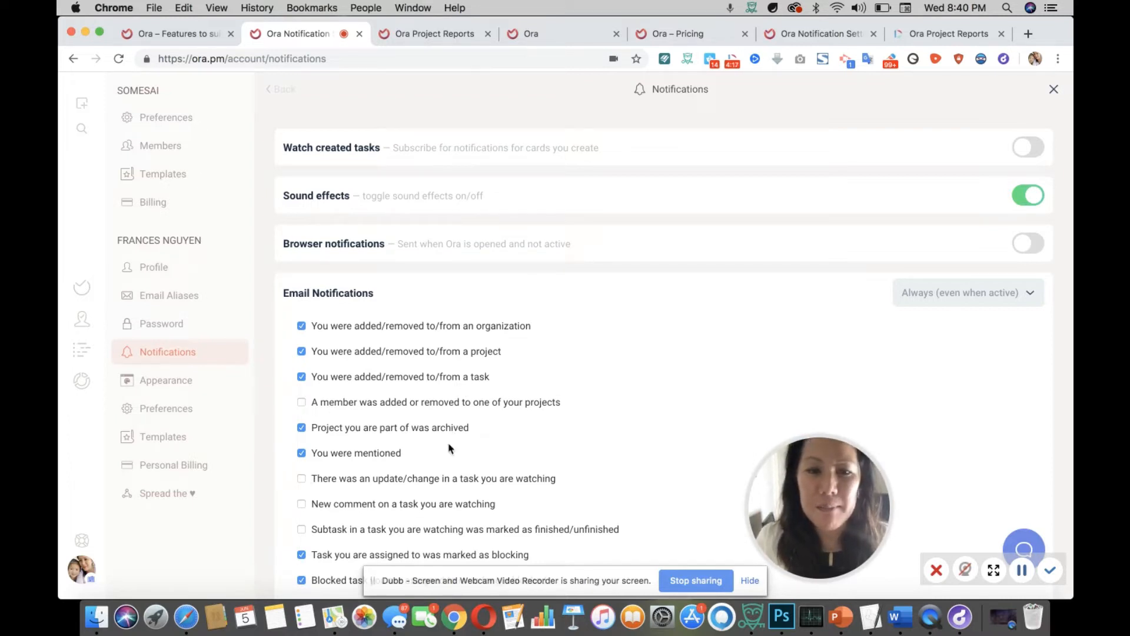
- Try the Dark and Noir themes in the appearance settings and restore the Warm theme
{"action": "left_click", "coordinate": [163, 382]}
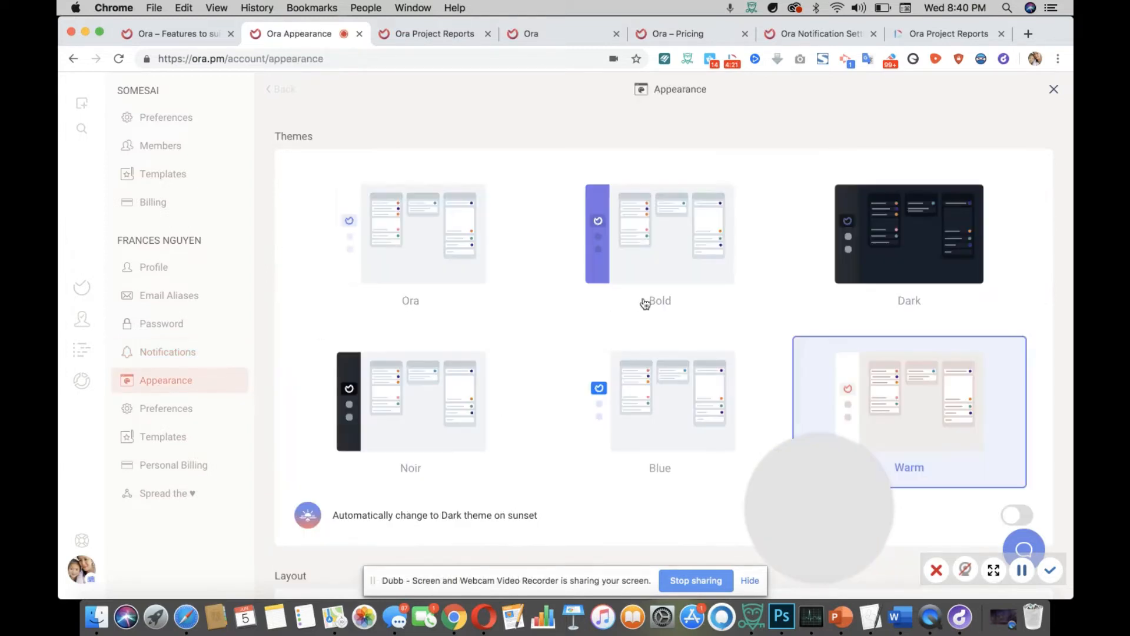
{"action": "left_click_drag", "start_coordinate": [802, 464], "coordinate": [840, 458]}
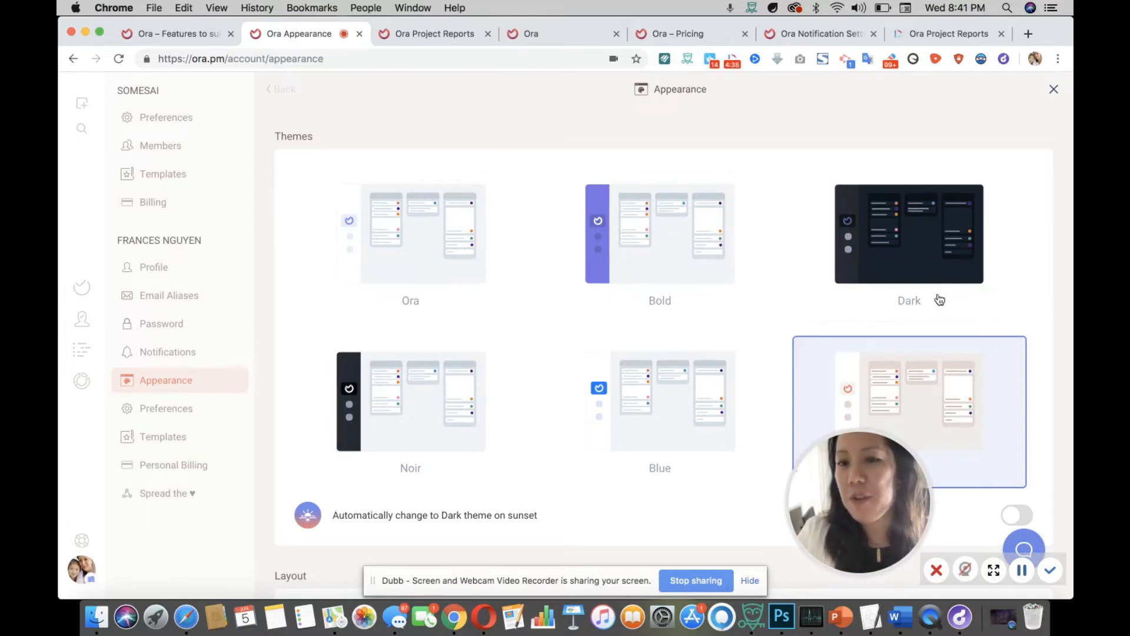
{"action": "left_click", "coordinate": [902, 258]}
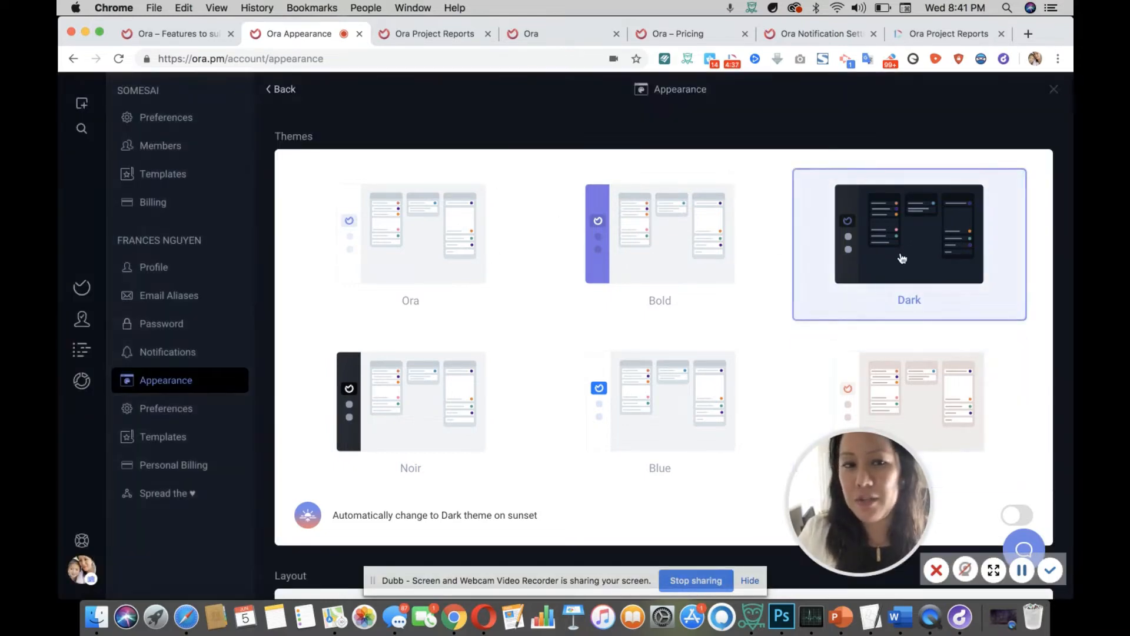
{"action": "left_click", "coordinate": [926, 409]}
{"action": "left_click", "coordinate": [446, 389]}
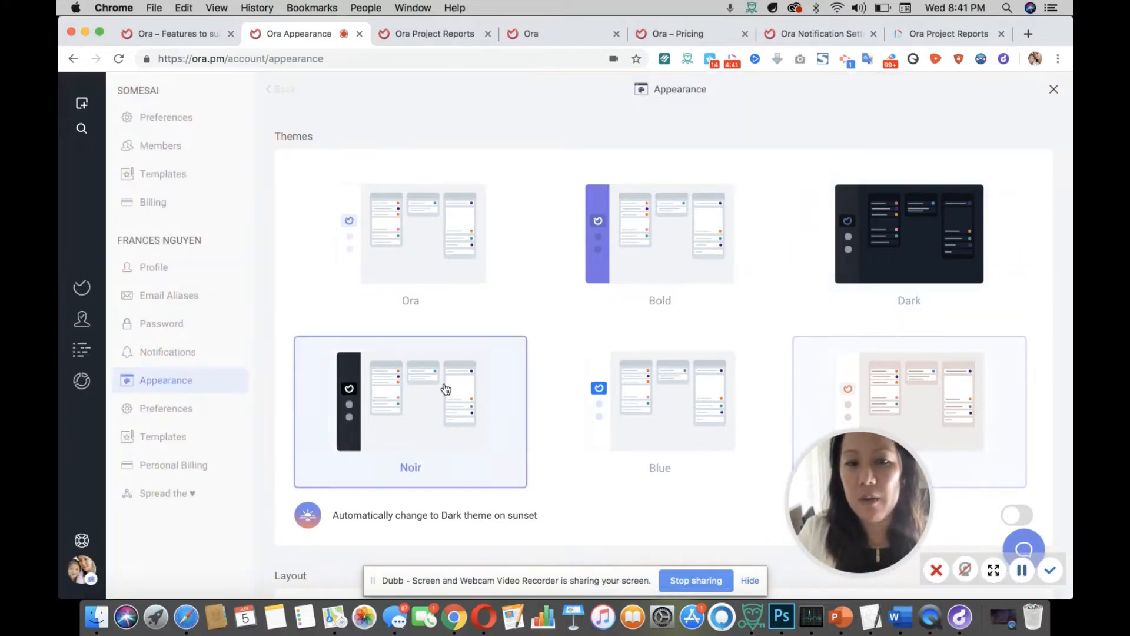
{"action": "left_click", "coordinate": [936, 372]}
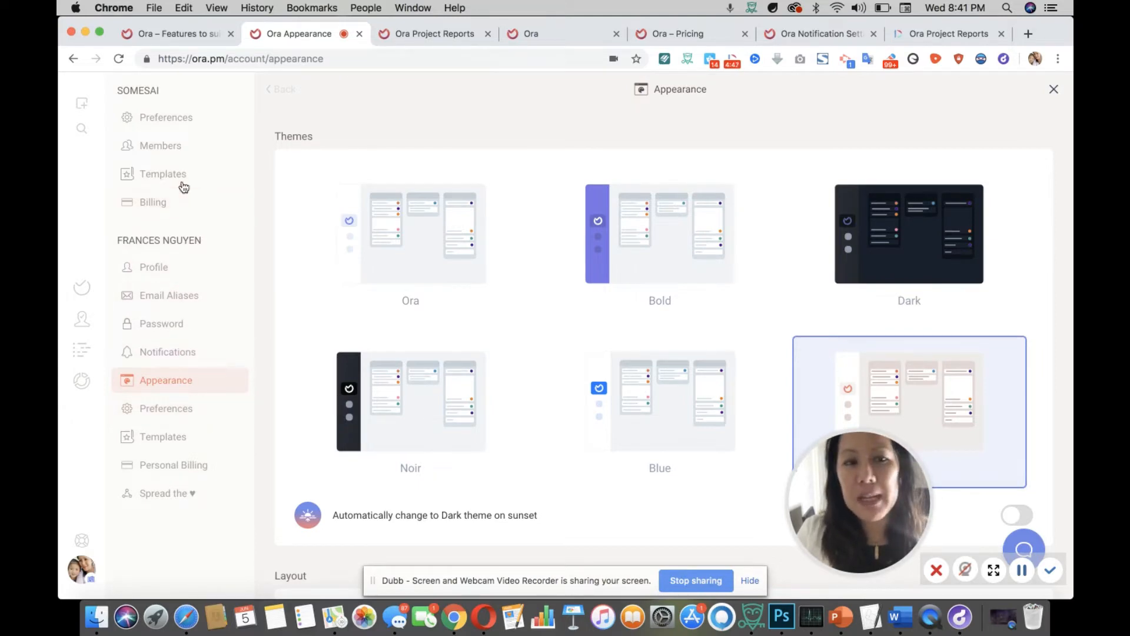
- Look at the organization's form for adding members and the visibility options in its preferences
{"action": "left_click", "coordinate": [181, 148]}
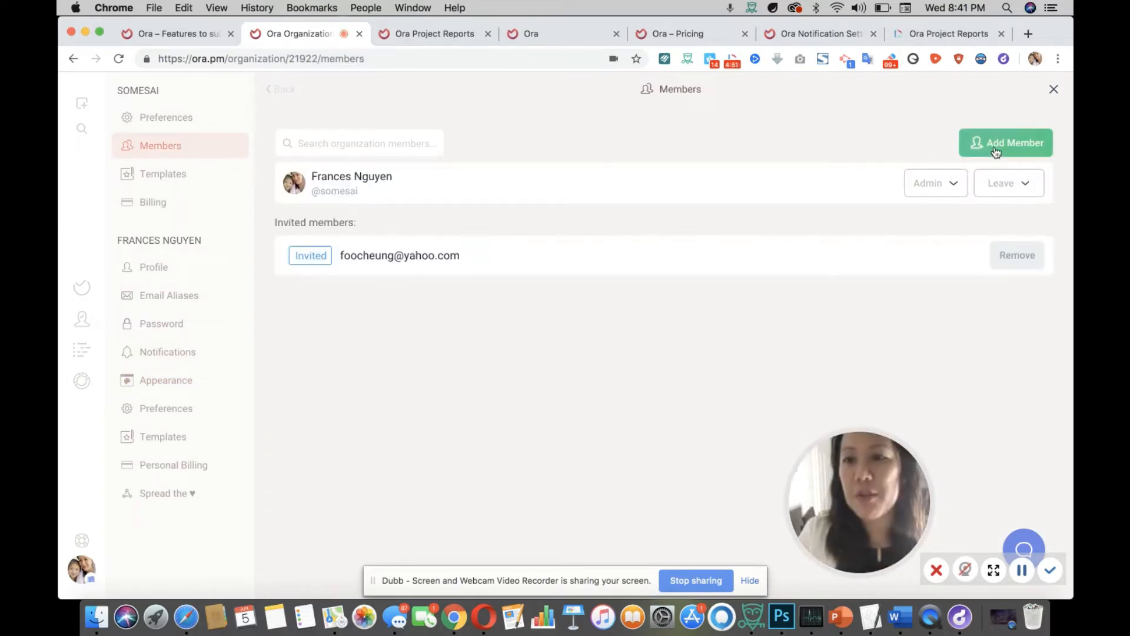
{"action": "left_click", "coordinate": [1000, 150]}
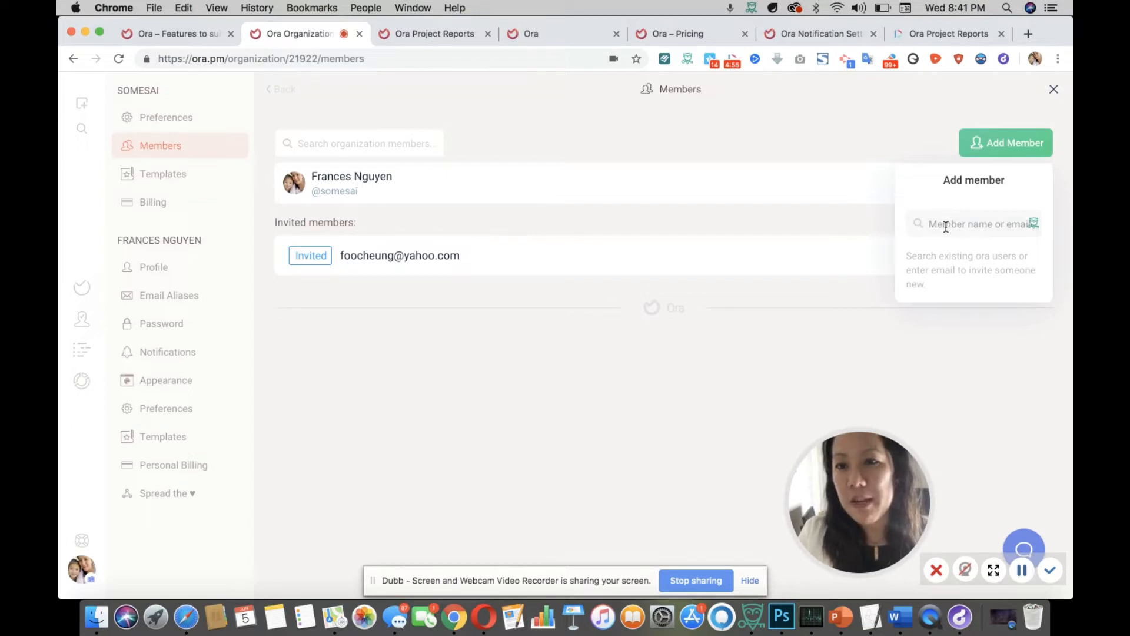
{"action": "left_click", "coordinate": [176, 127]}
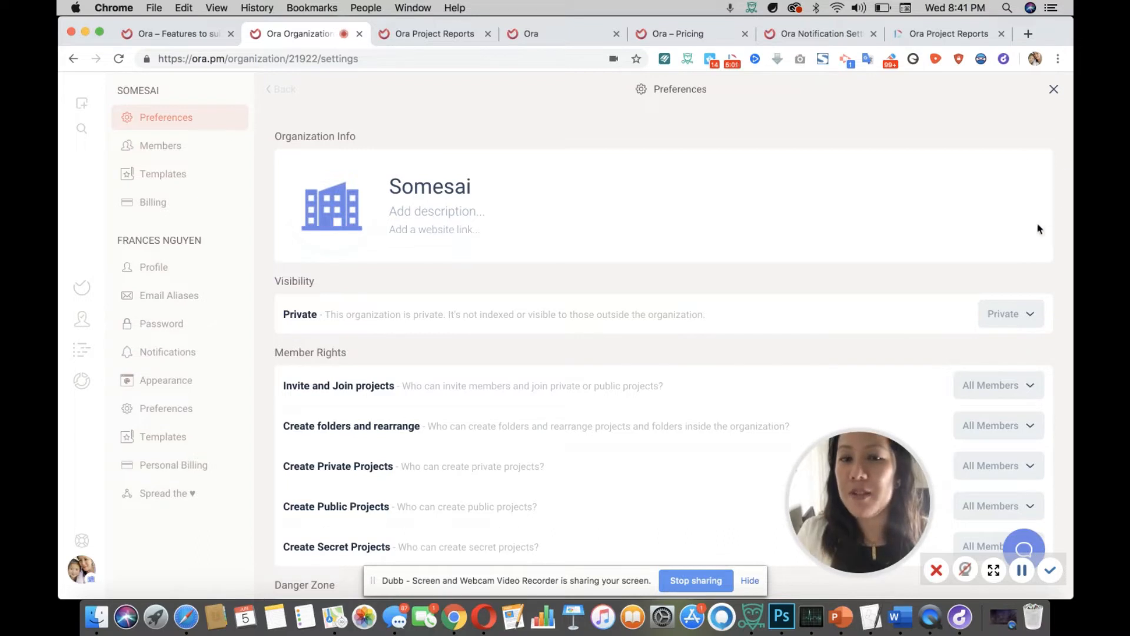
{"action": "left_click", "coordinate": [1026, 310]}
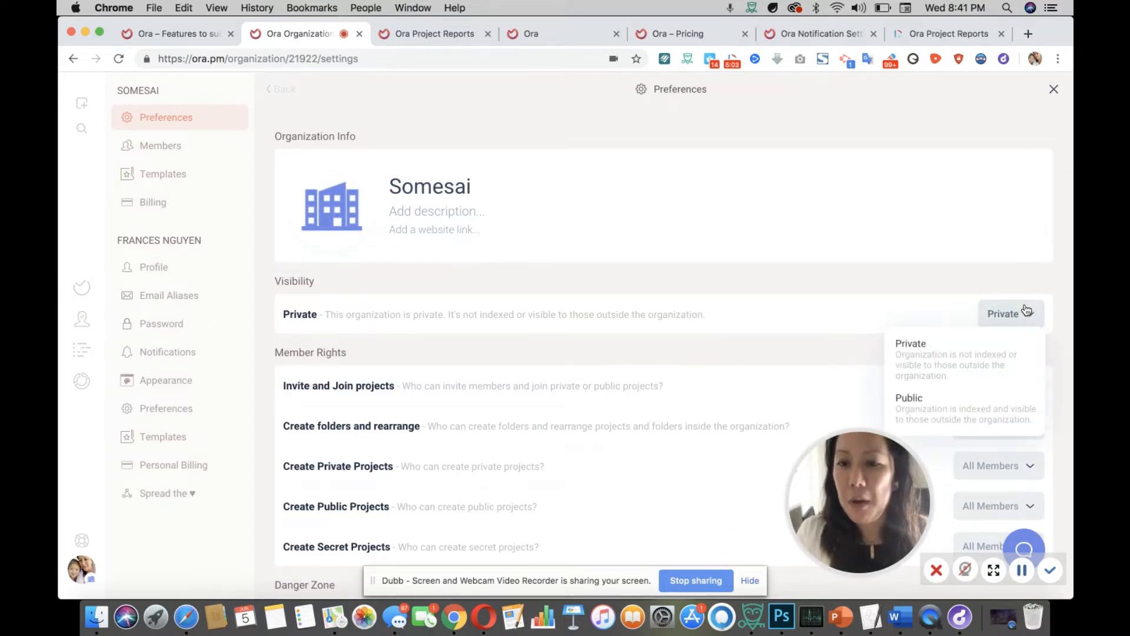
{"action": "left_click", "coordinate": [753, 283]}
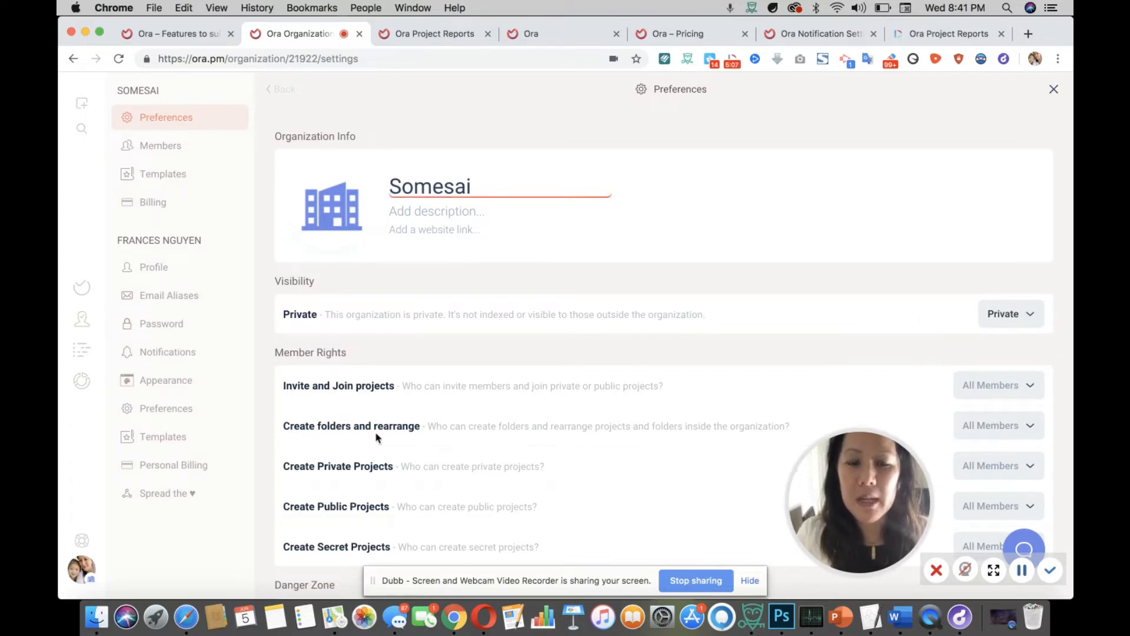
- Check the member rights choices for creating folders and creating private projects, leaving the settings as they are
{"action": "left_click", "coordinate": [981, 434]}
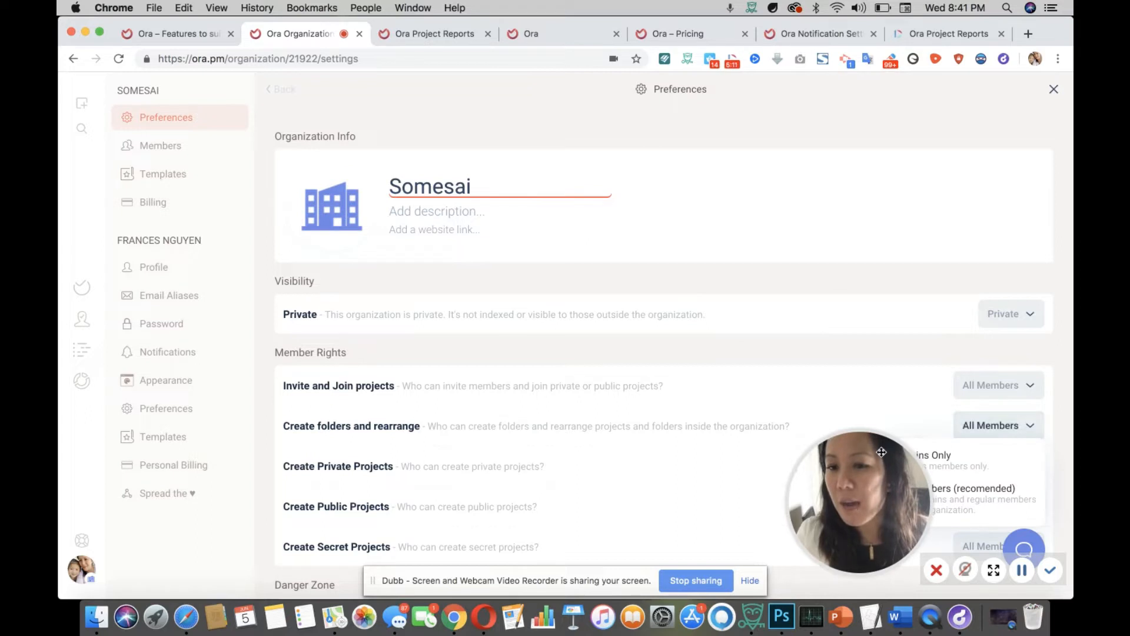
{"action": "left_click_drag", "start_coordinate": [876, 490], "coordinate": [778, 494]}
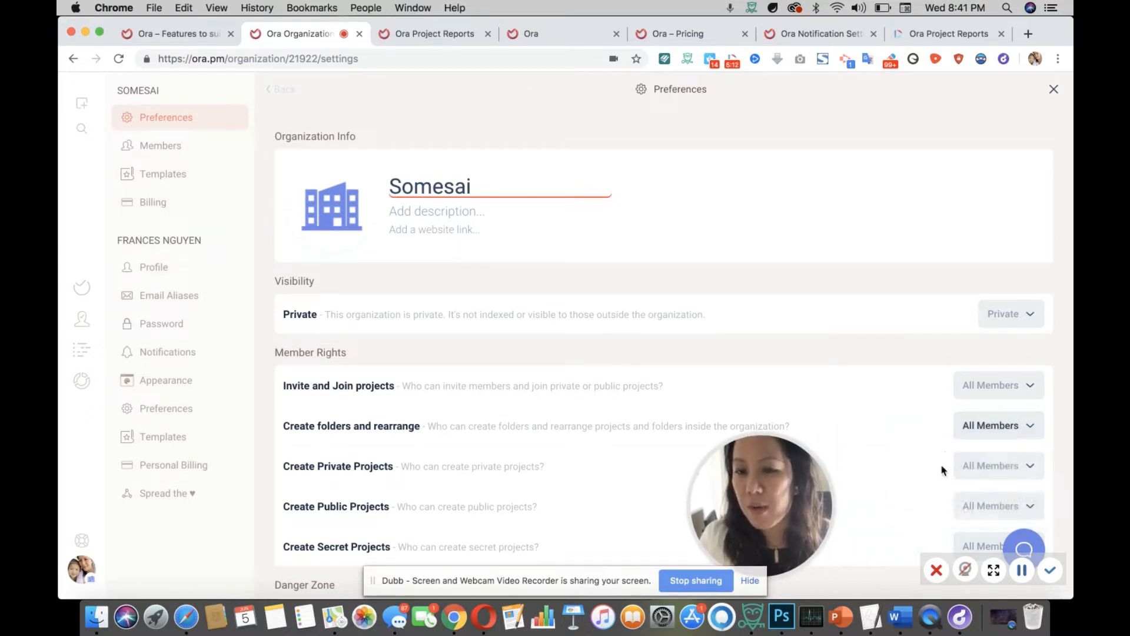
{"action": "left_click", "coordinate": [974, 466]}
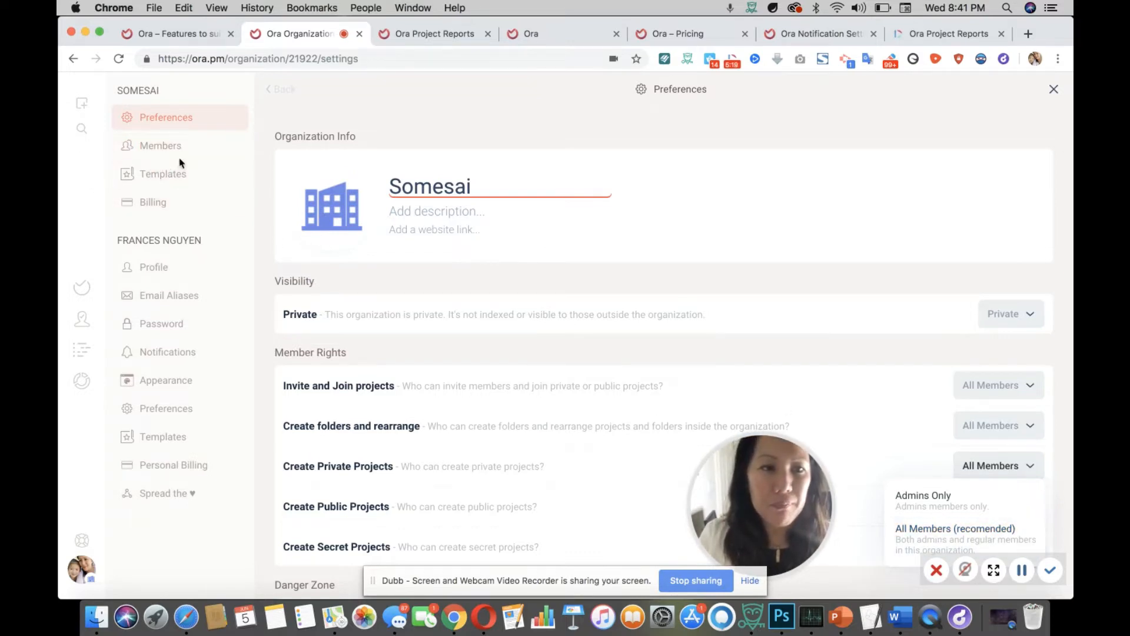
{"action": "left_click", "coordinate": [149, 93]}
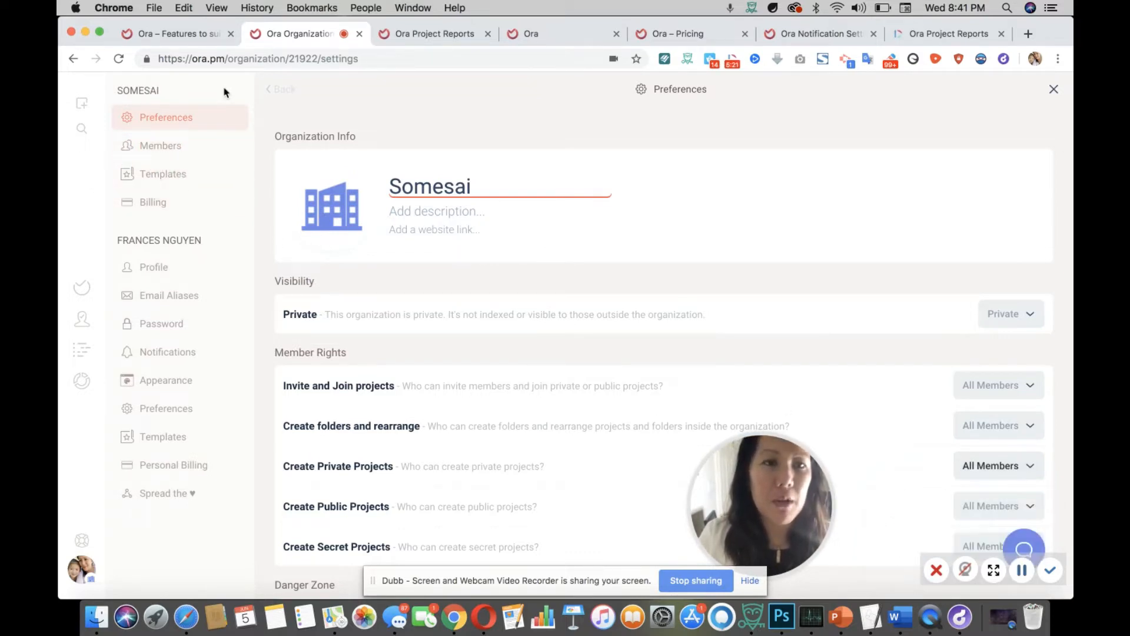
- View the form for creating a new organization and close it without creating one
{"action": "left_click", "coordinate": [81, 104]}
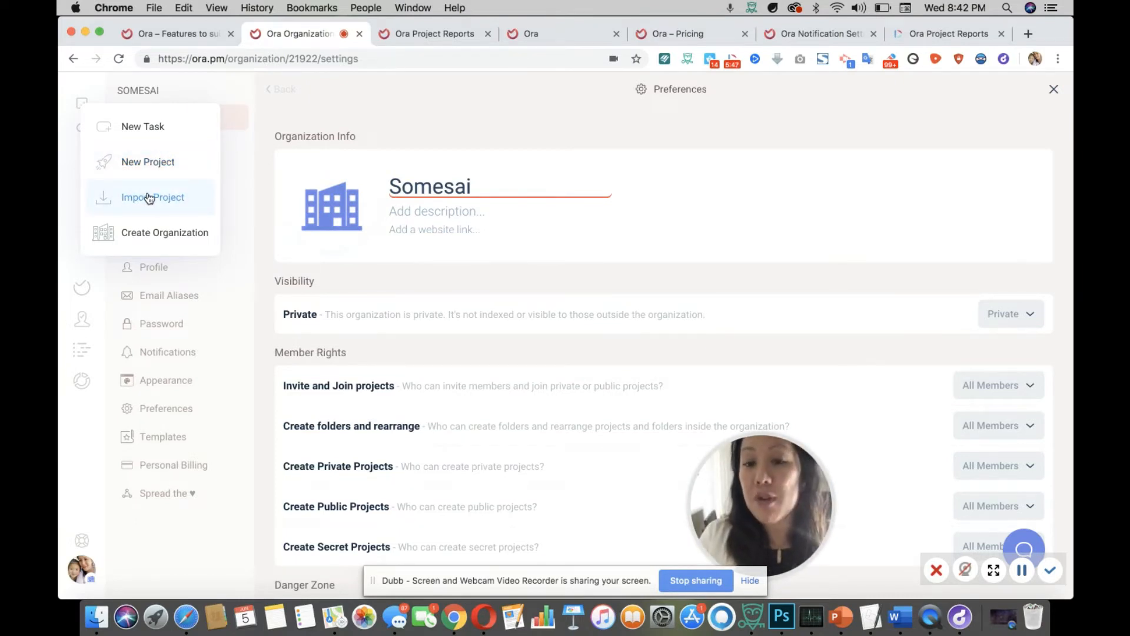
{"action": "left_click", "coordinate": [164, 232]}
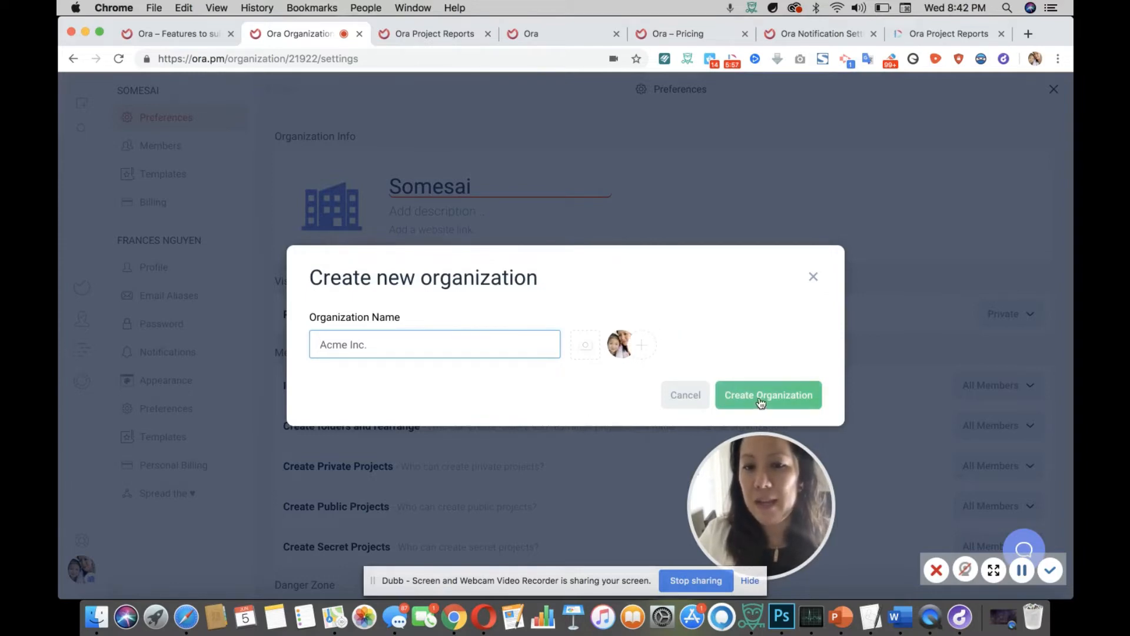
{"action": "left_click", "coordinate": [813, 278]}
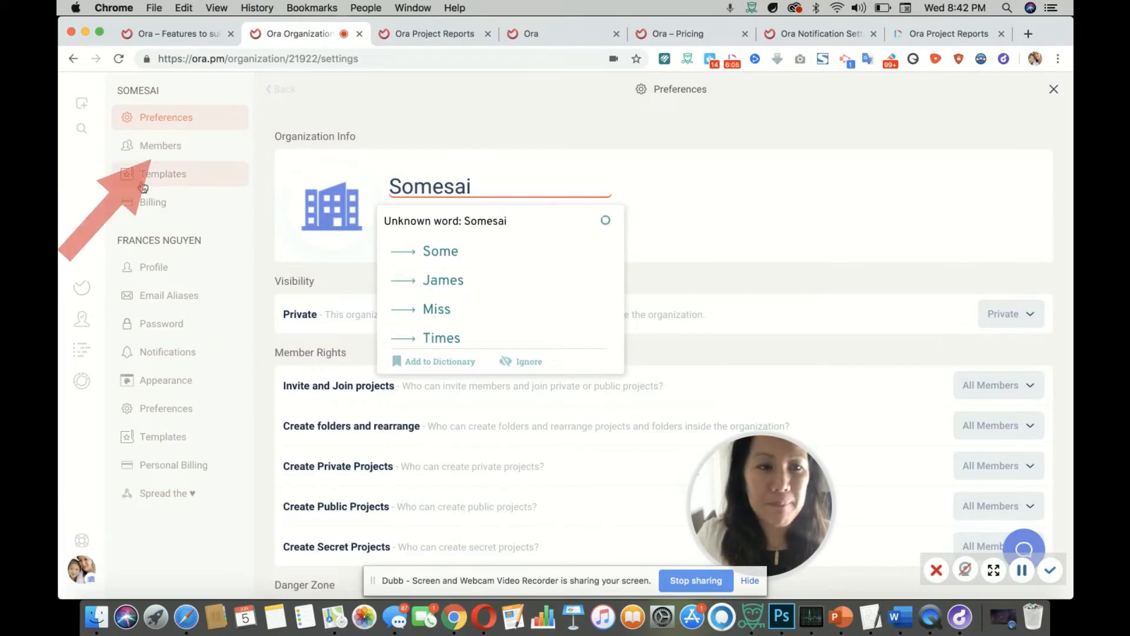
- Bring up the project search, return to the projects overview, and compare its grid and list layouts, finishing in the list layout
{"action": "left_click", "coordinate": [80, 128]}
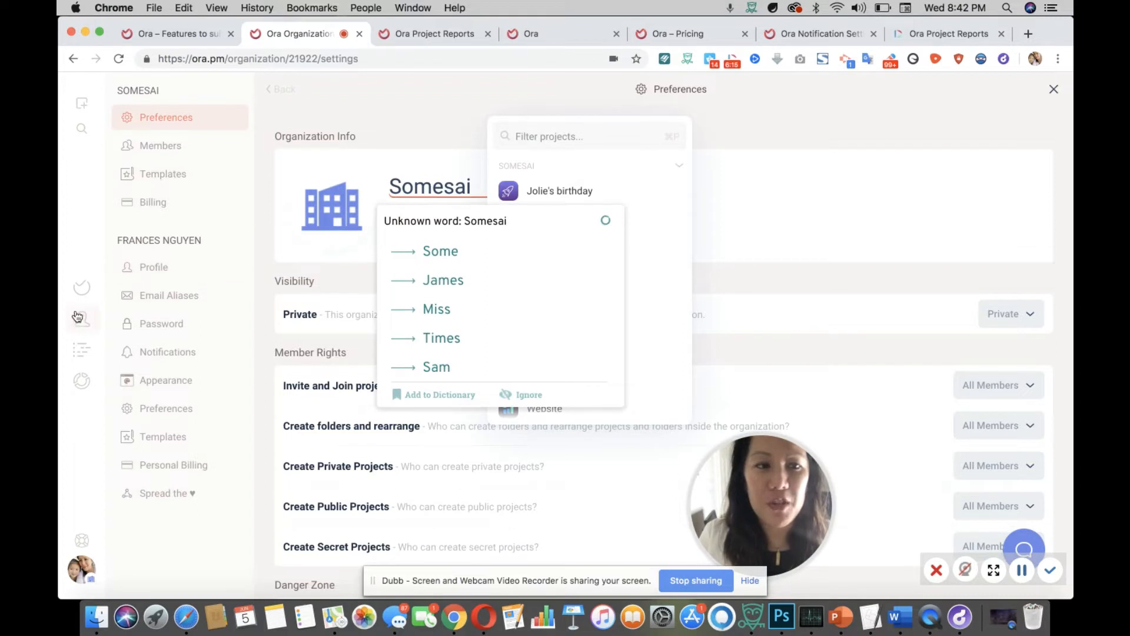
{"action": "left_click", "coordinate": [84, 290]}
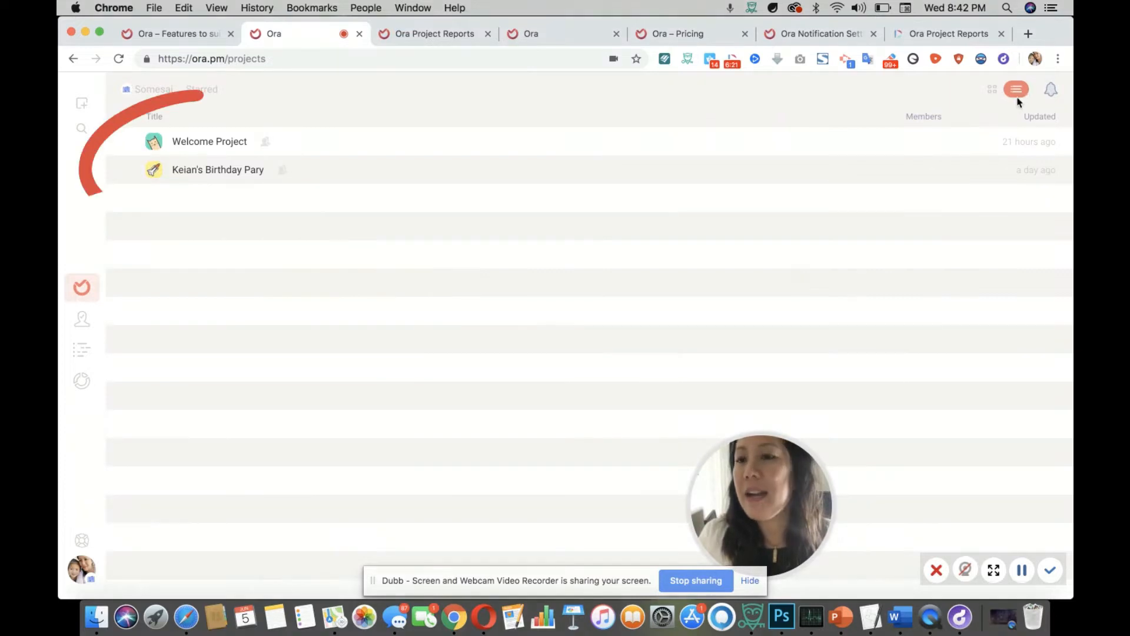
{"action": "left_click", "coordinate": [993, 91]}
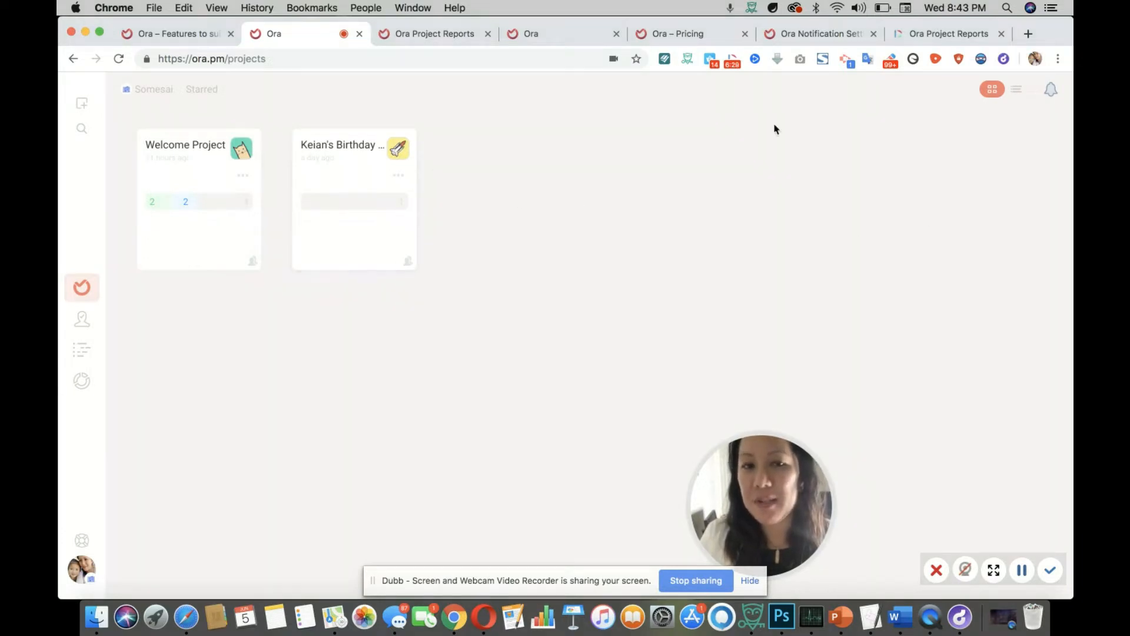
{"action": "left_click", "coordinate": [1013, 90]}
{"action": "left_click", "coordinate": [993, 90]}
{"action": "left_click", "coordinate": [1014, 89]}
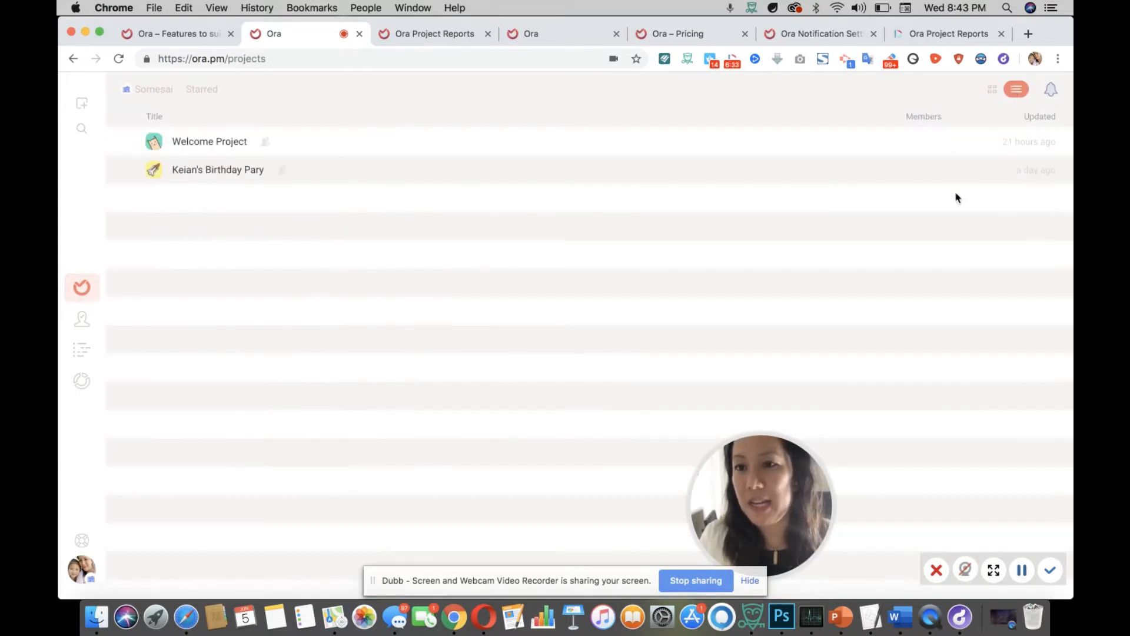
- Open the birthday party project's settings, look at its preferences and add-ons, and try the List View switch, leaving it enabled
{"action": "mouse_move", "coordinate": [1013, 176]}
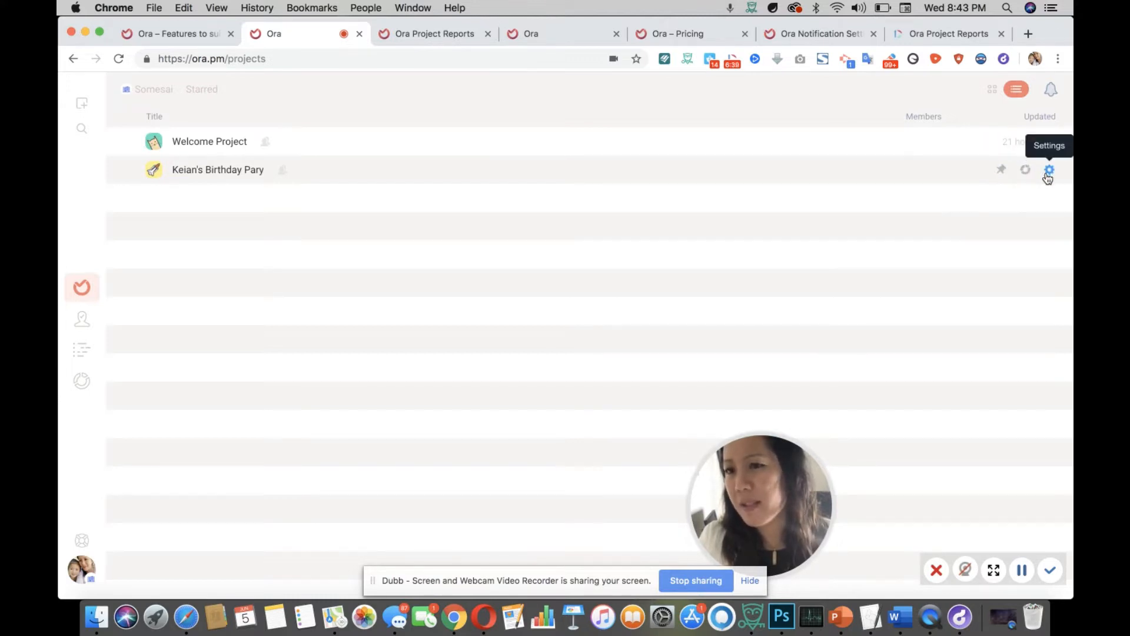
{"action": "left_click", "coordinate": [1049, 170]}
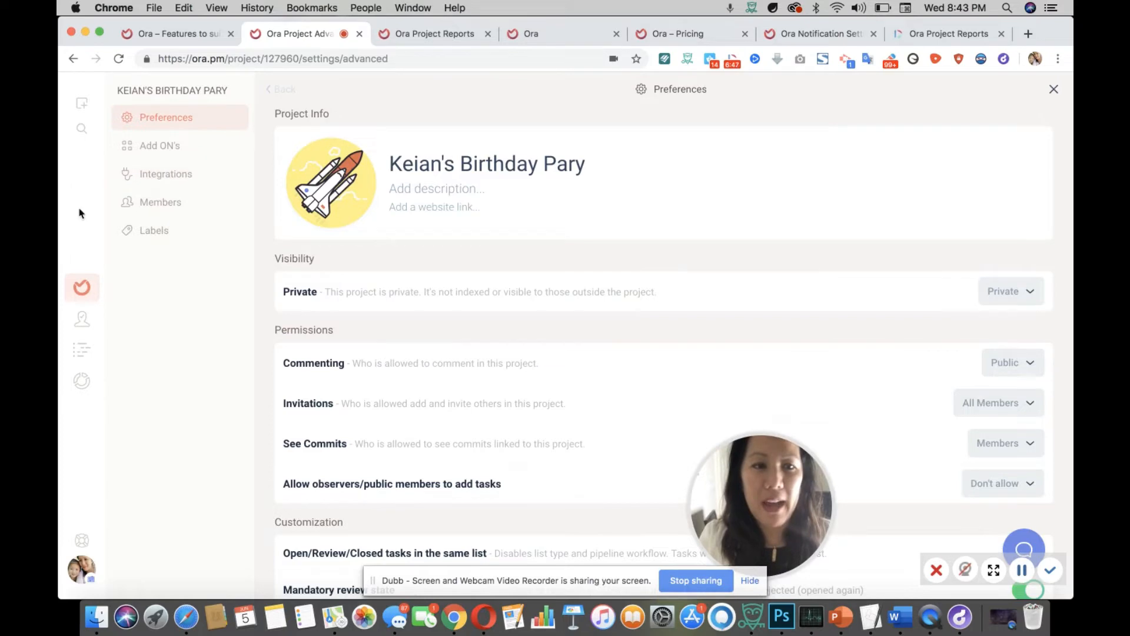
{"action": "left_click", "coordinate": [158, 147]}
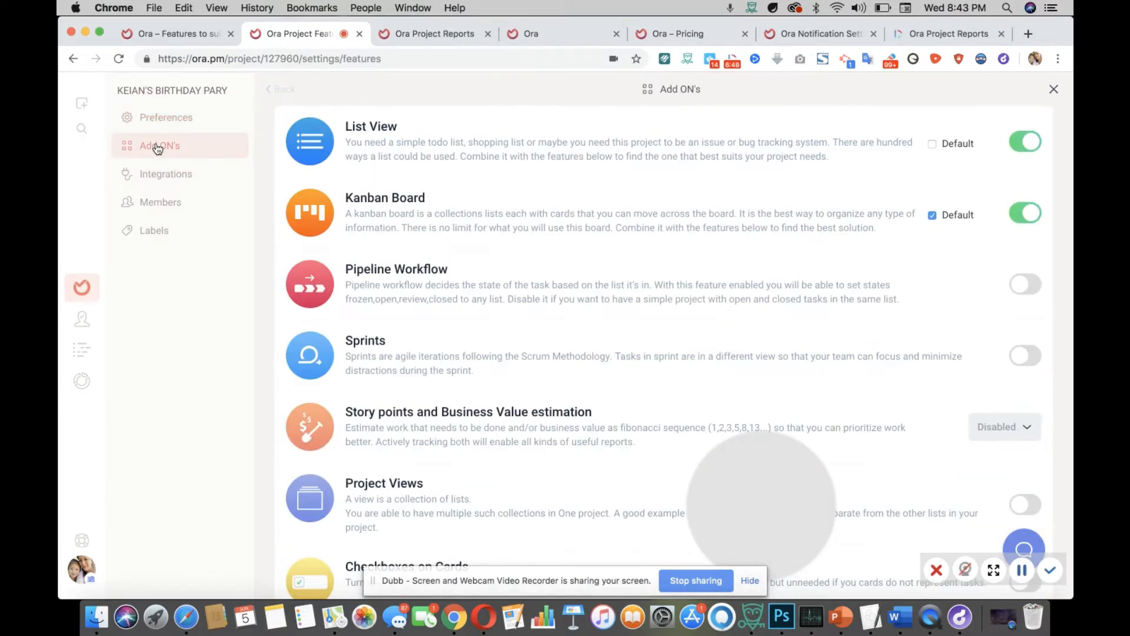
{"action": "left_click", "coordinate": [1016, 142]}
{"action": "left_click", "coordinate": [1034, 146]}
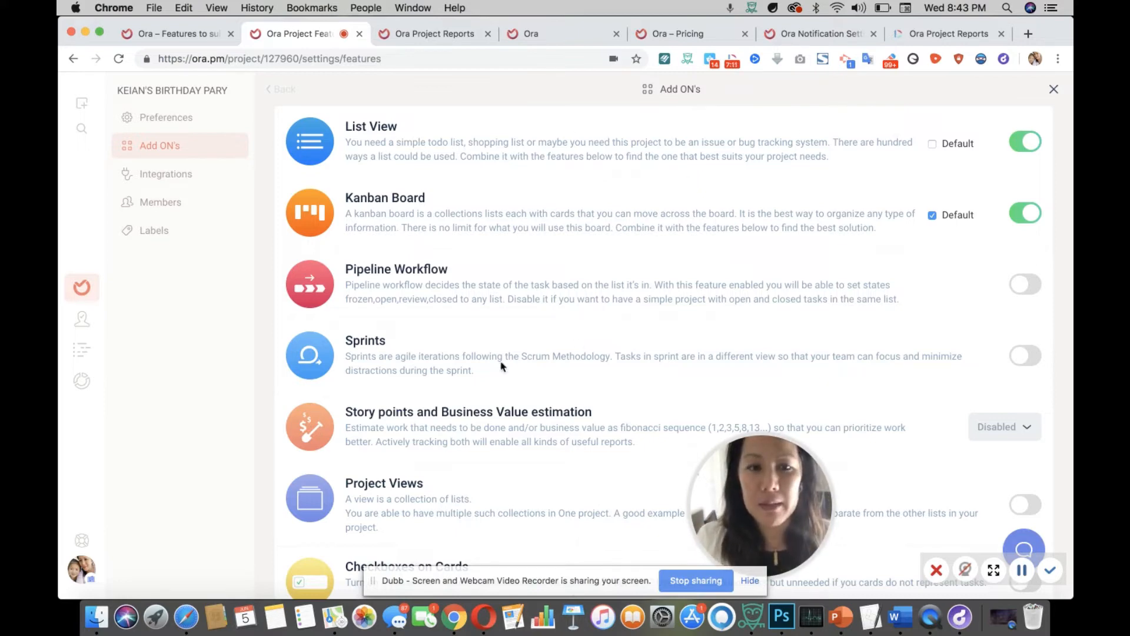
- View the options for enabling the Sprints add-on, close them without saving, and look at the project's available integrations
{"action": "left_click", "coordinate": [1032, 356]}
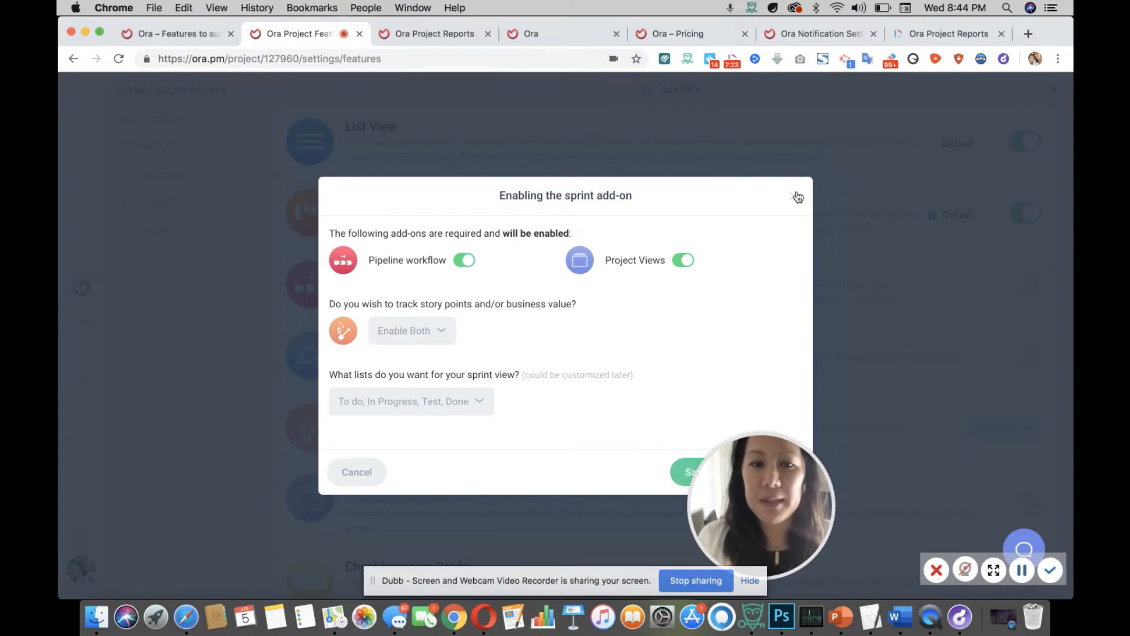
{"action": "left_click_drag", "start_coordinate": [790, 222], "coordinate": [779, 239]}
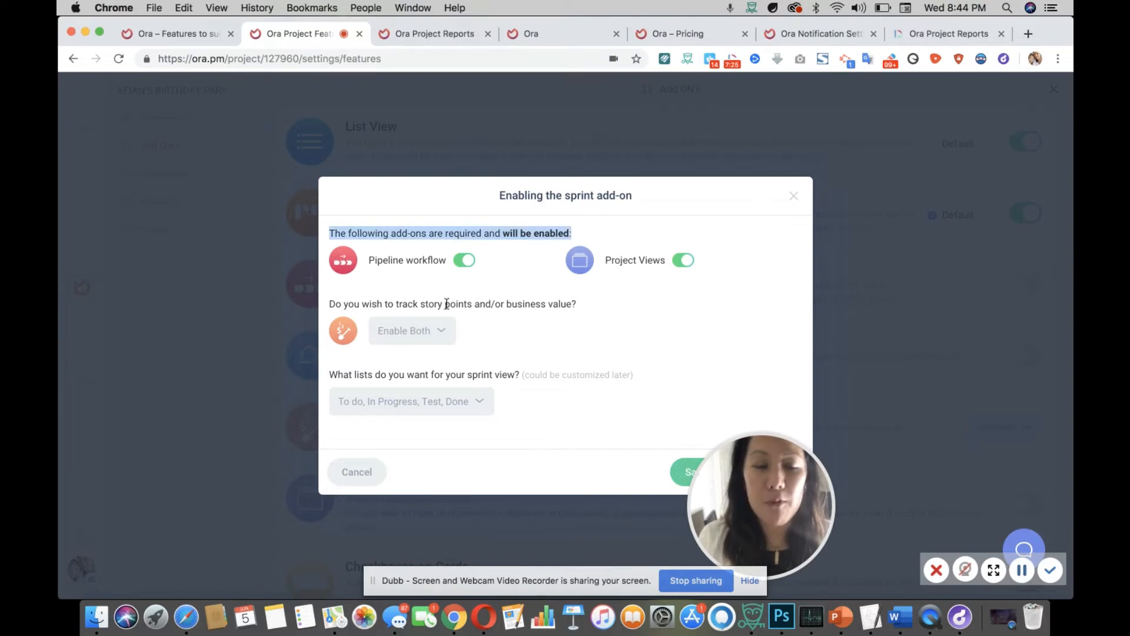
{"action": "left_click", "coordinate": [795, 198]}
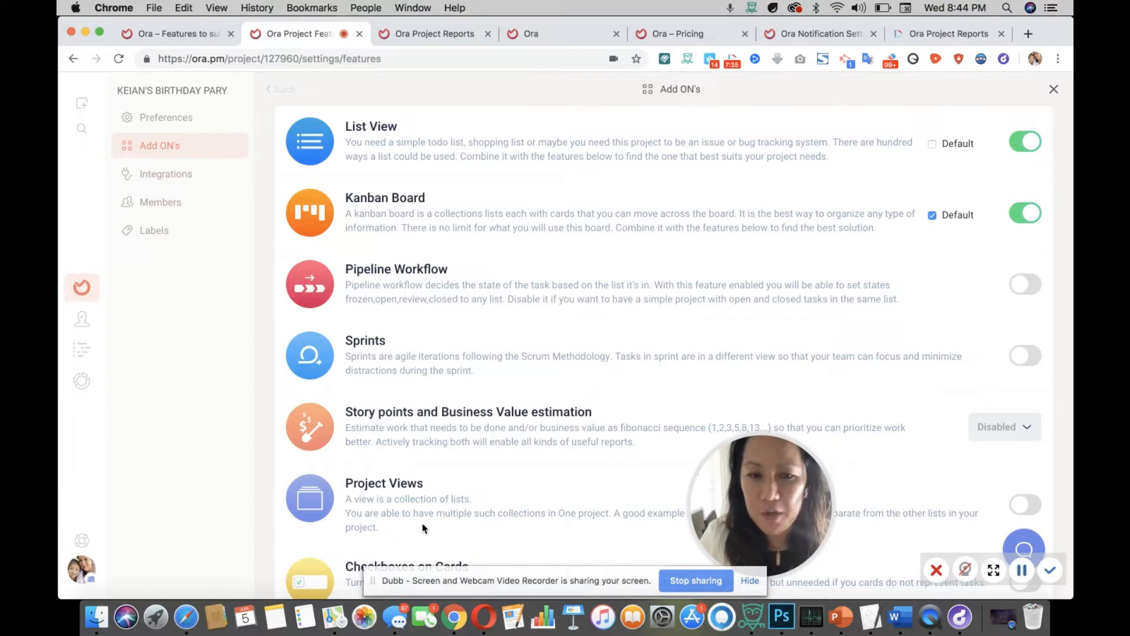
{"action": "left_click", "coordinate": [188, 175]}
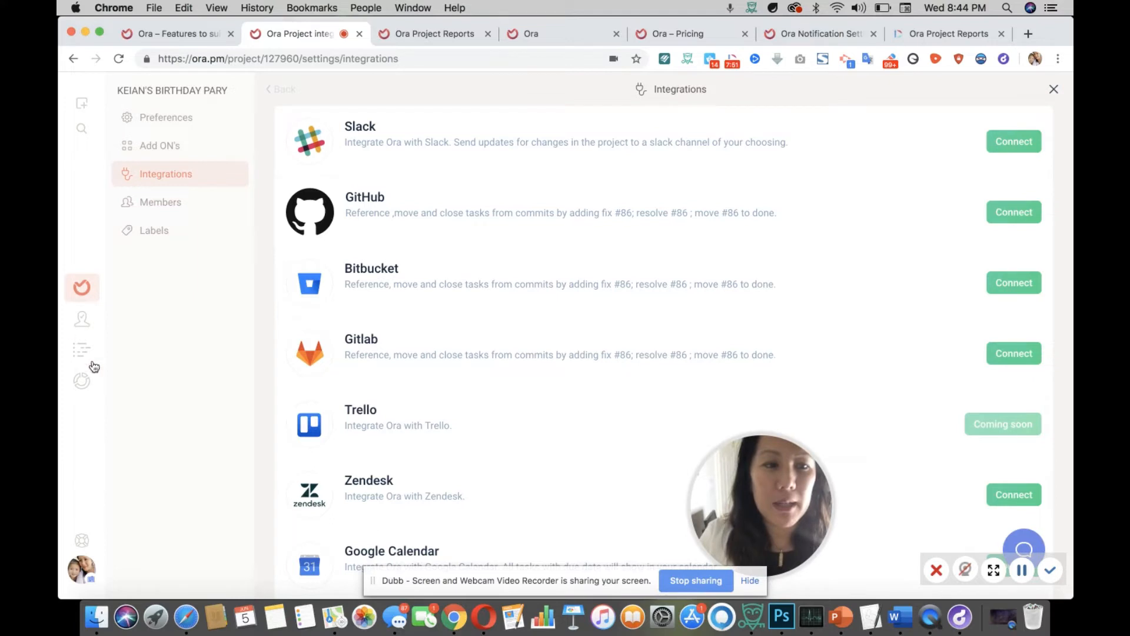
- In the personal tasks calendar, schedule the inbox's markdown task on June 2 and its time tracking task on June 4
{"action": "left_click", "coordinate": [82, 327]}
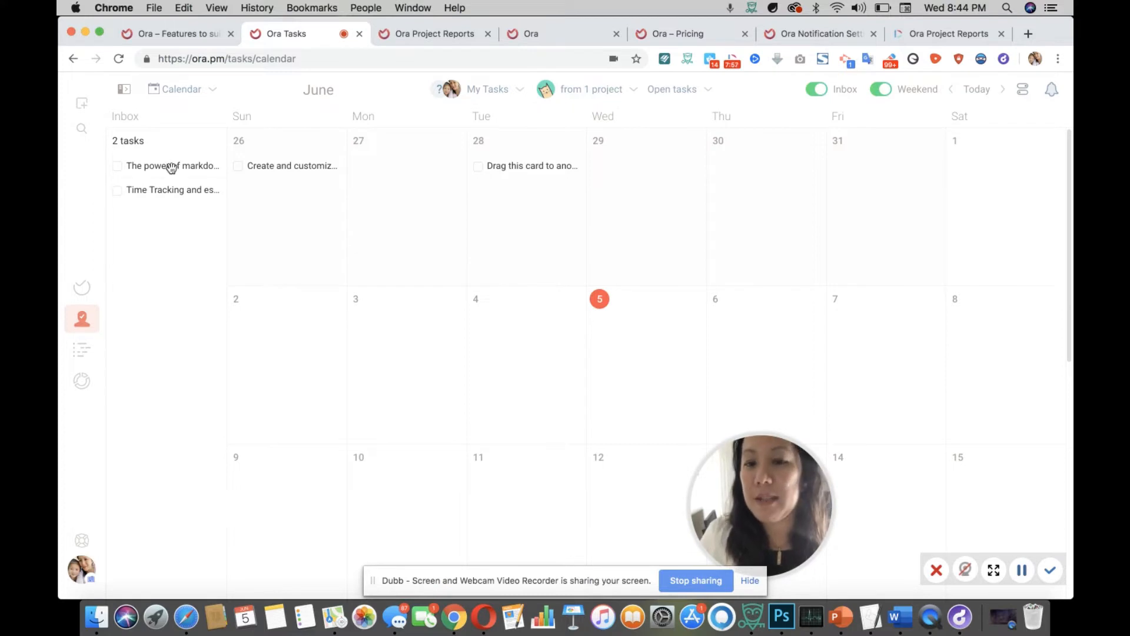
{"action": "left_click_drag", "start_coordinate": [176, 170], "coordinate": [301, 330]}
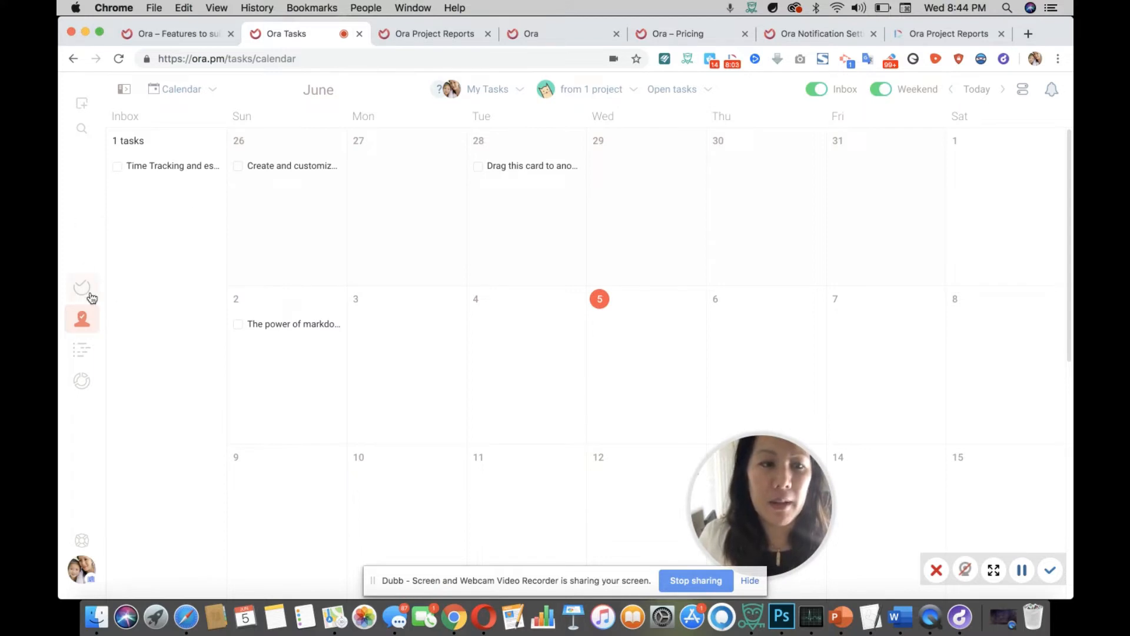
{"action": "left_click_drag", "start_coordinate": [152, 165], "coordinate": [554, 348]}
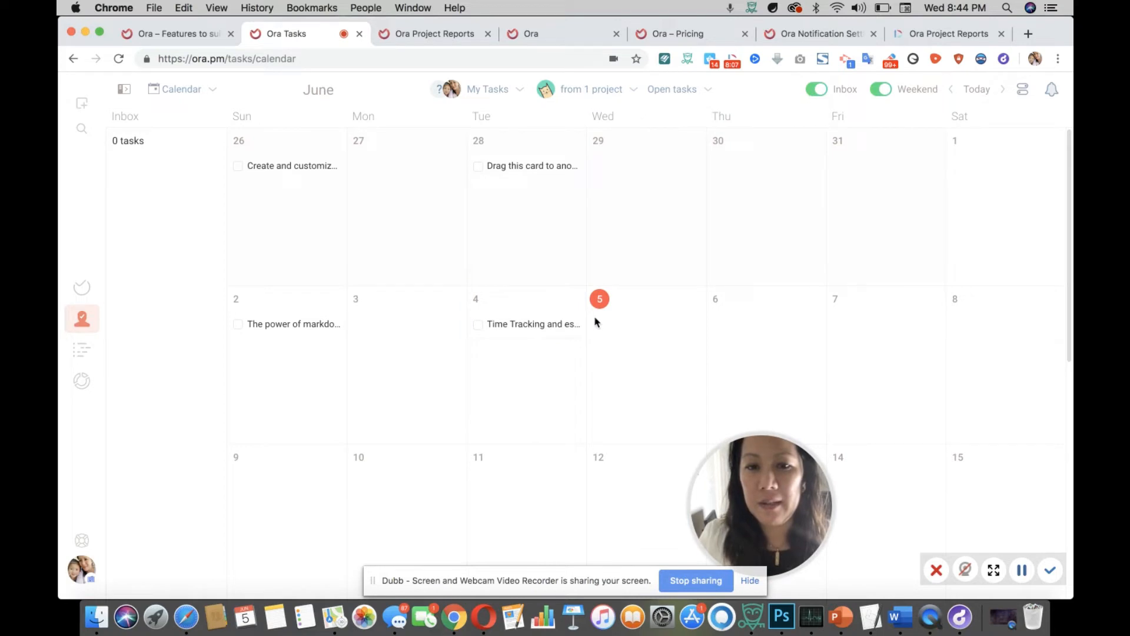
- Reschedule the time tracking task to June 5 and the markdown task to June 6, and move the markdown task to In Review
{"action": "left_click_drag", "start_coordinate": [542, 324], "coordinate": [679, 351]}
{"action": "left_click_drag", "start_coordinate": [310, 314], "coordinate": [802, 322]}
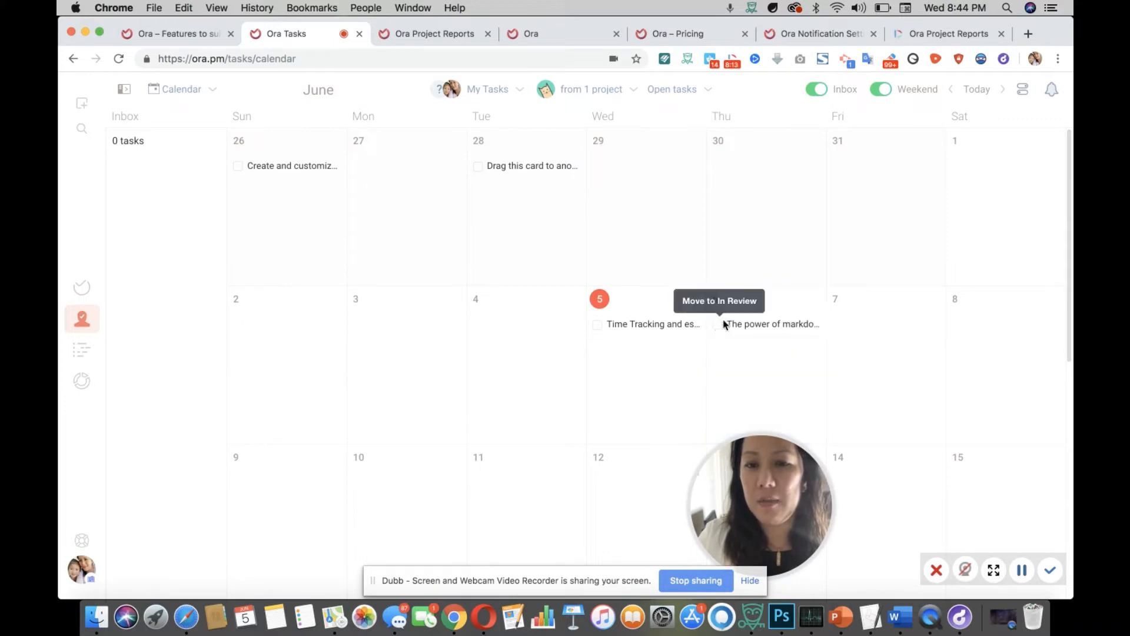
{"action": "left_click", "coordinate": [721, 326]}
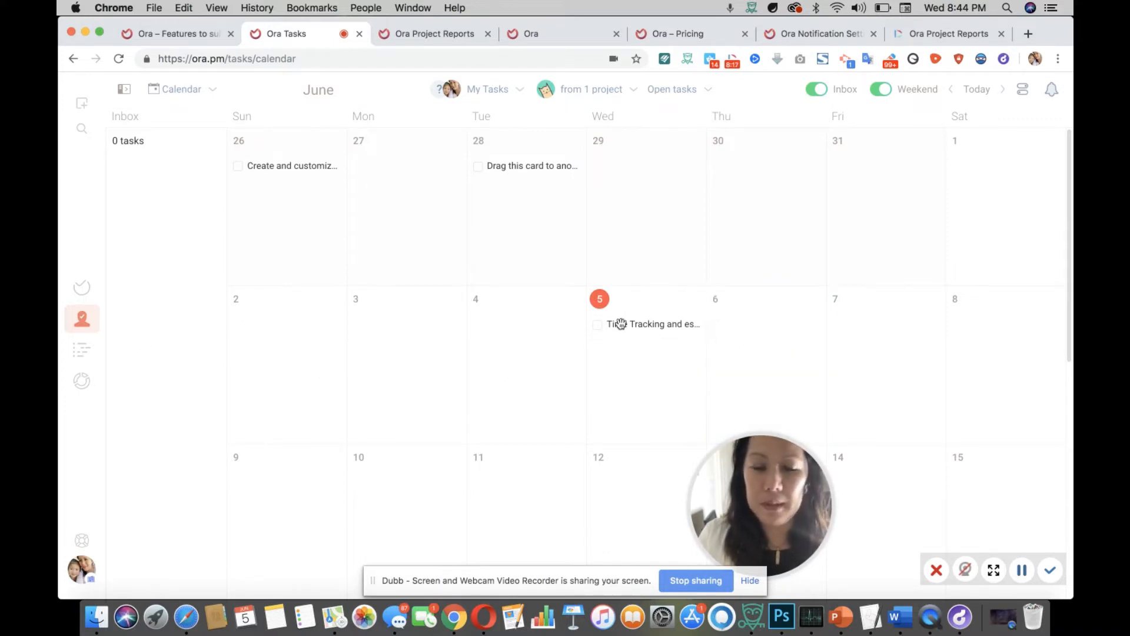
- View the team timeline of tasks and check its assignee filter choices without changing them
{"action": "left_click", "coordinate": [83, 352]}
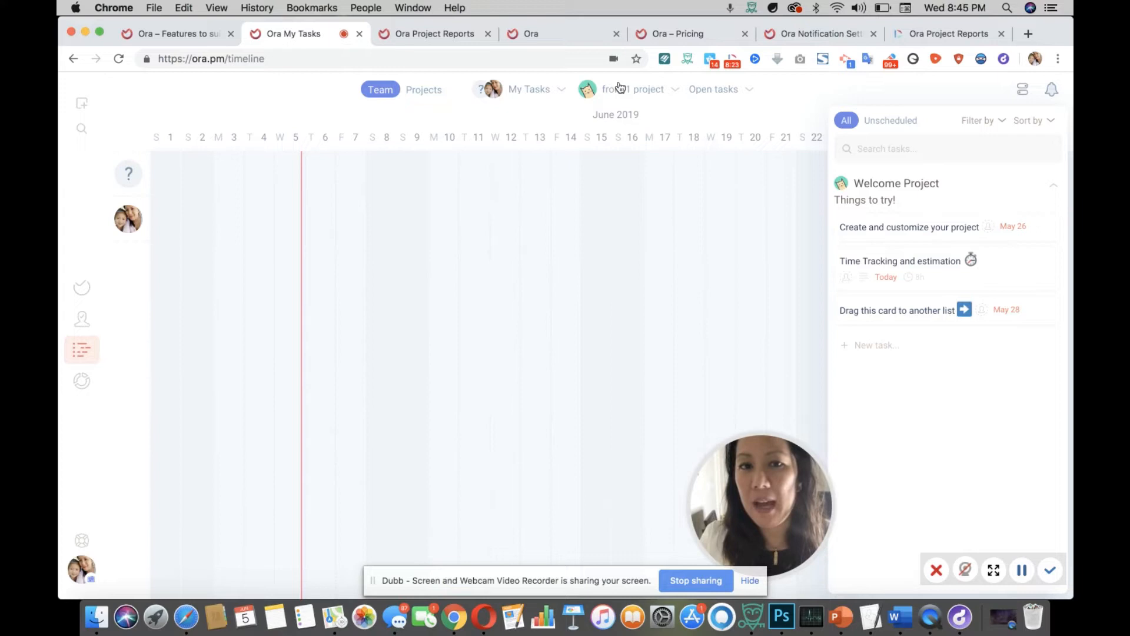
{"action": "left_click", "coordinate": [528, 92]}
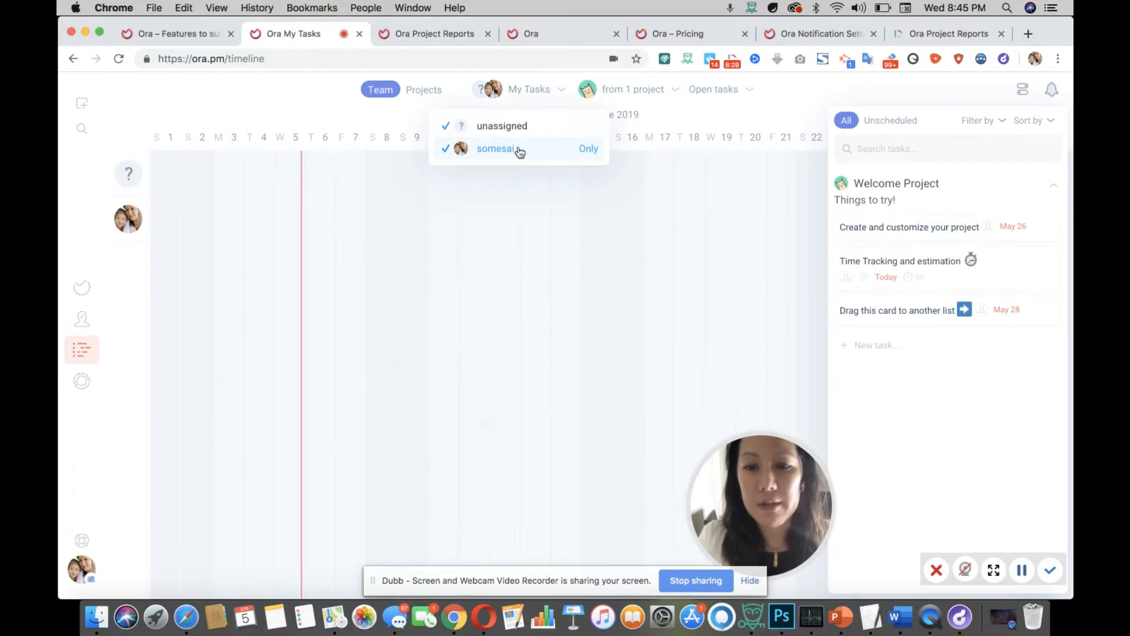
{"action": "left_click", "coordinate": [81, 384]}
- View the Welcome Project's tracked time report stacked by assignee, task, task type, label and finally milestone
{"action": "left_click", "coordinate": [83, 381]}
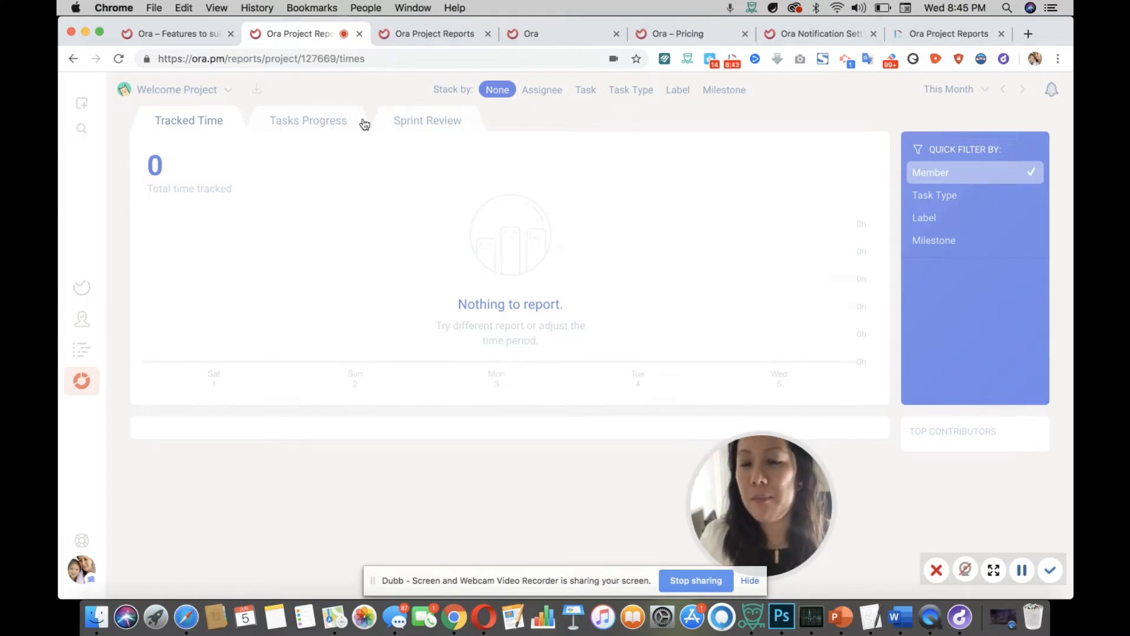
{"action": "left_click", "coordinate": [549, 98]}
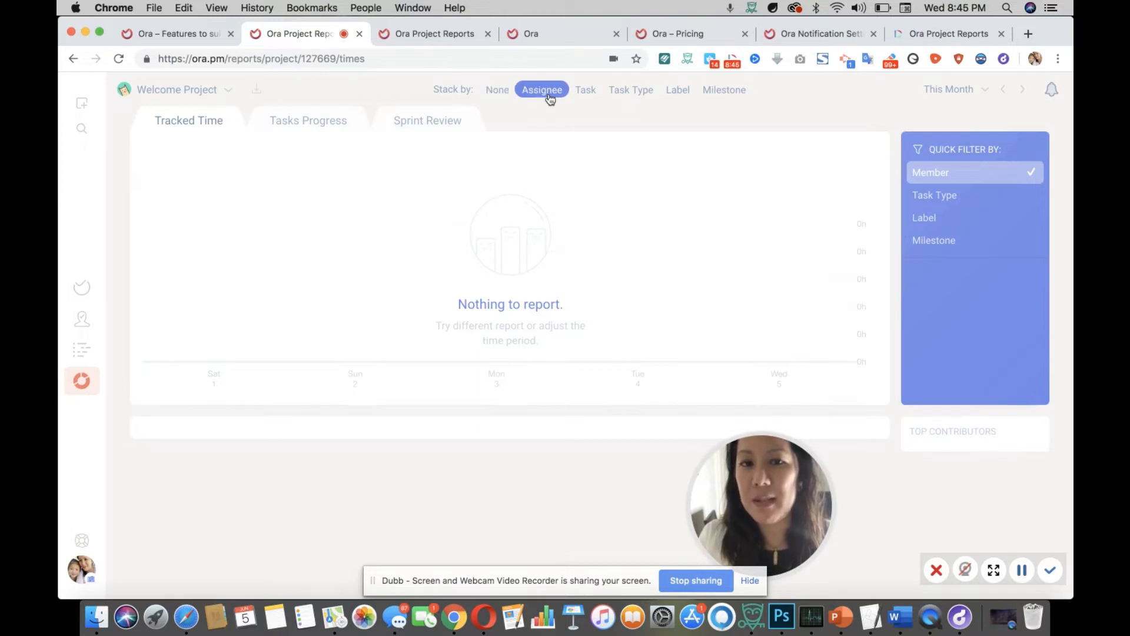
{"action": "left_click", "coordinate": [592, 97]}
{"action": "left_click", "coordinate": [659, 94]}
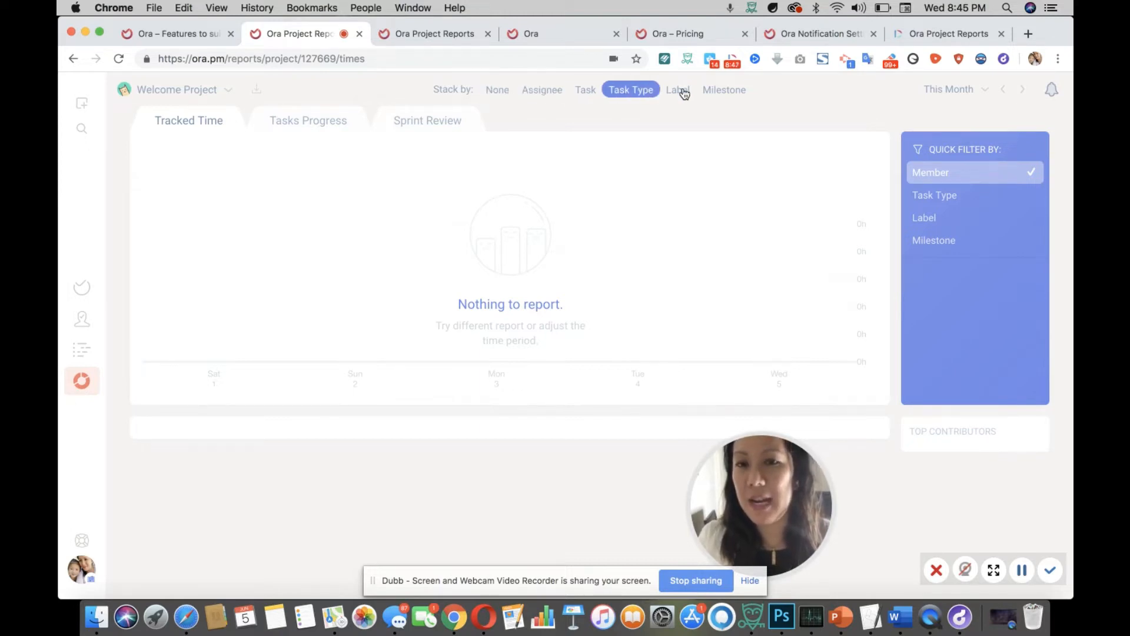
{"action": "left_click", "coordinate": [682, 94]}
{"action": "left_click", "coordinate": [719, 96]}
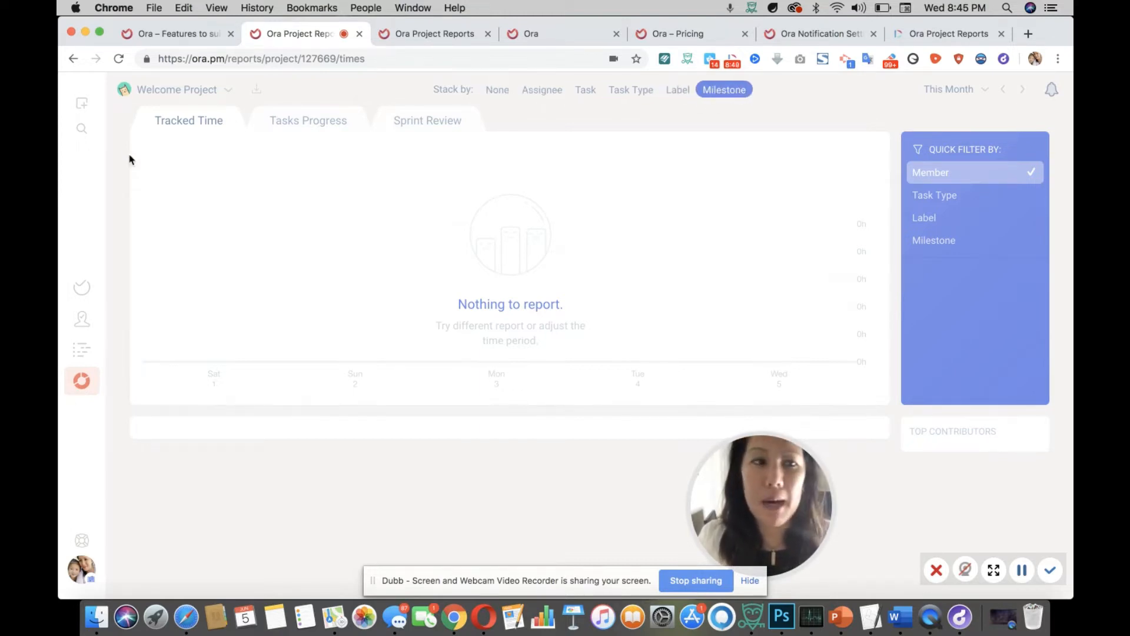
- Look at the help options and the account options, closing both without choosing anything
{"action": "left_click", "coordinate": [83, 539]}
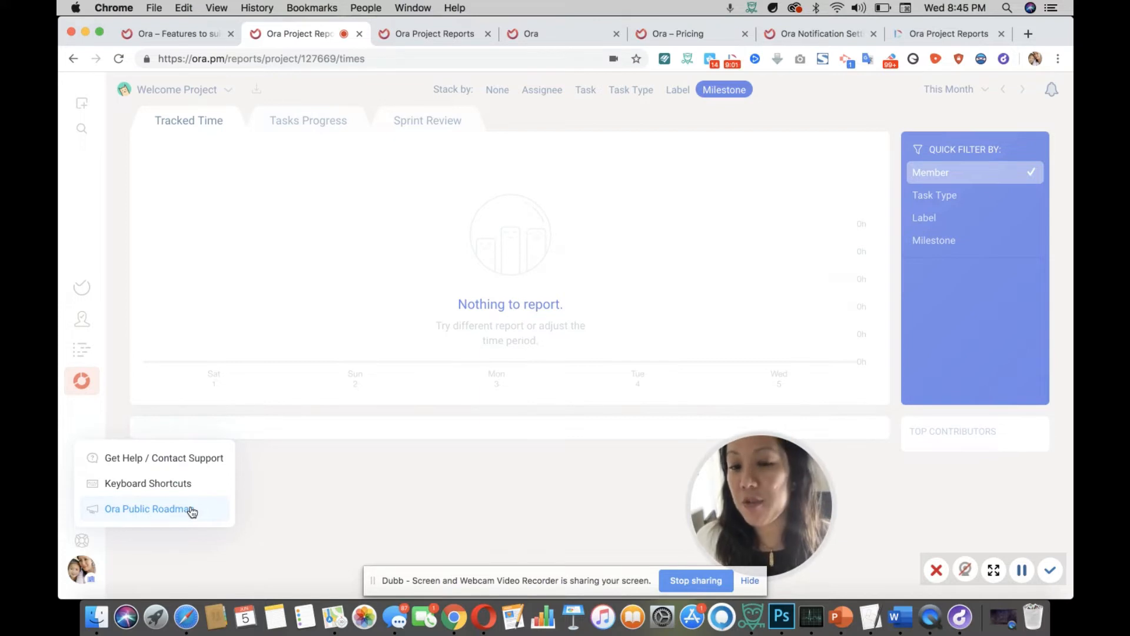
{"action": "left_click", "coordinate": [137, 561]}
{"action": "left_click", "coordinate": [90, 573]}
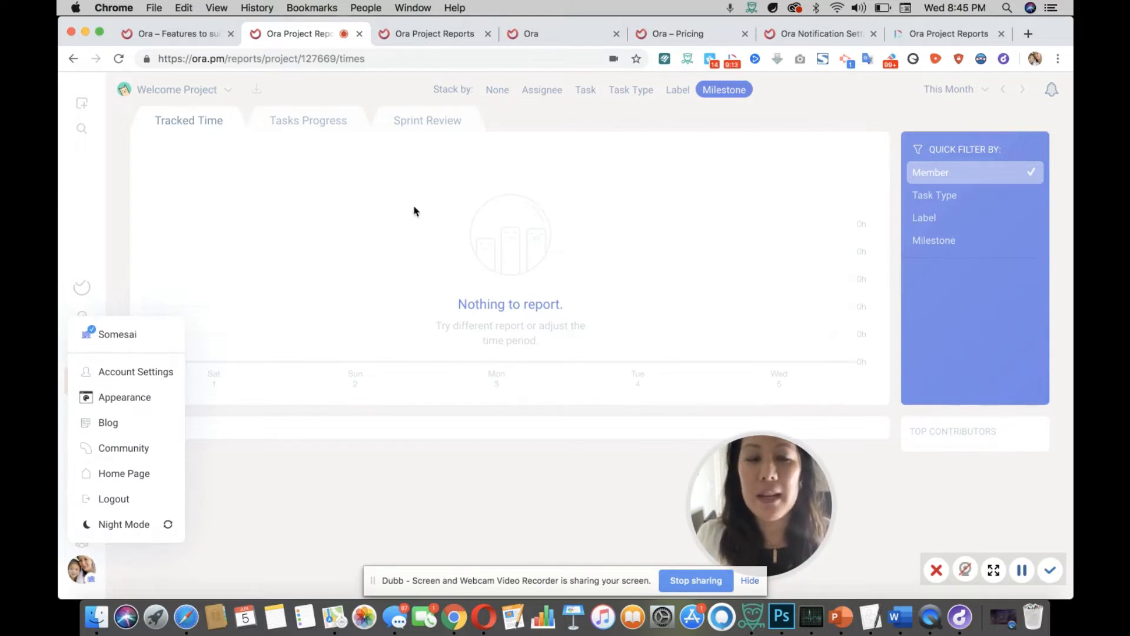
{"action": "left_click", "coordinate": [443, 462]}
- Start creating a new project, continuing without a template
{"action": "left_click", "coordinate": [83, 104]}
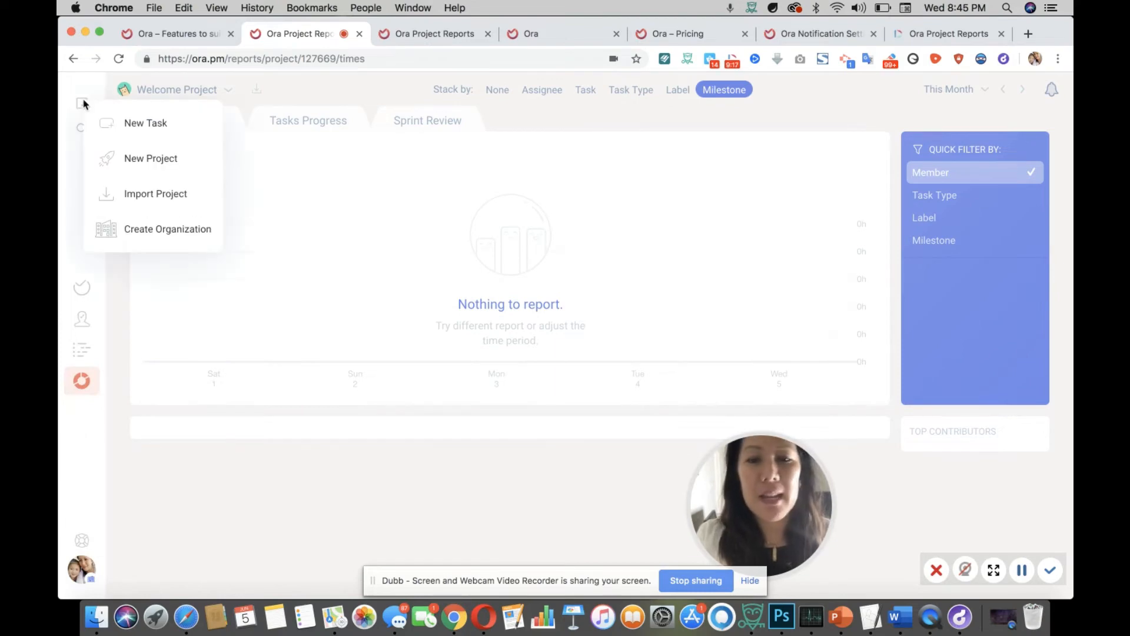
{"action": "left_click", "coordinate": [134, 154]}
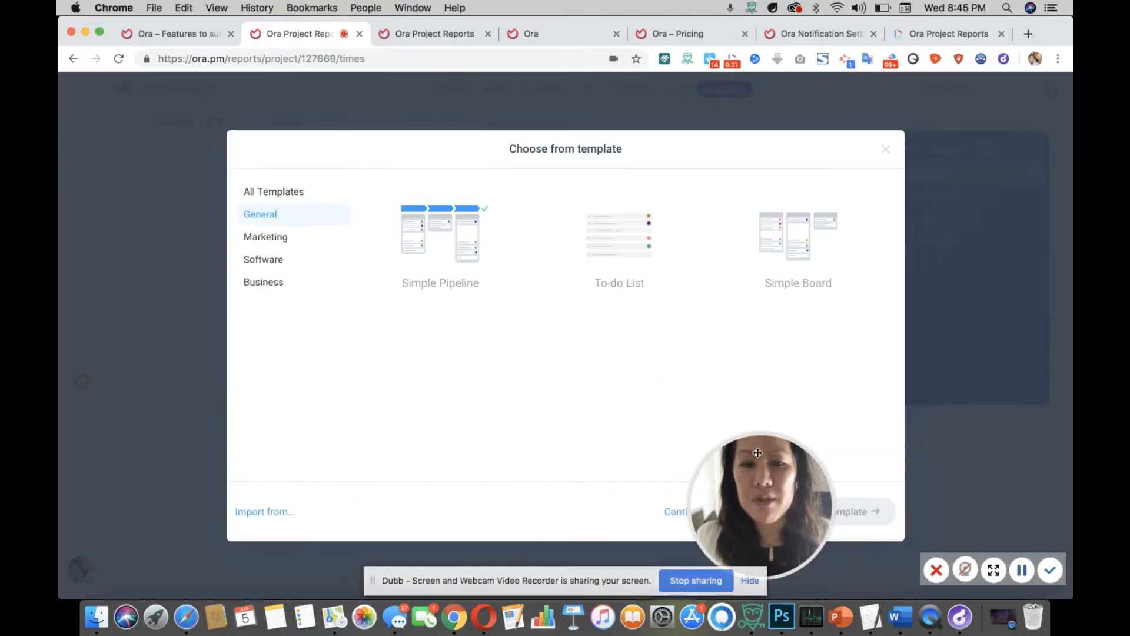
{"action": "left_click_drag", "start_coordinate": [757, 453], "coordinate": [151, 465]}
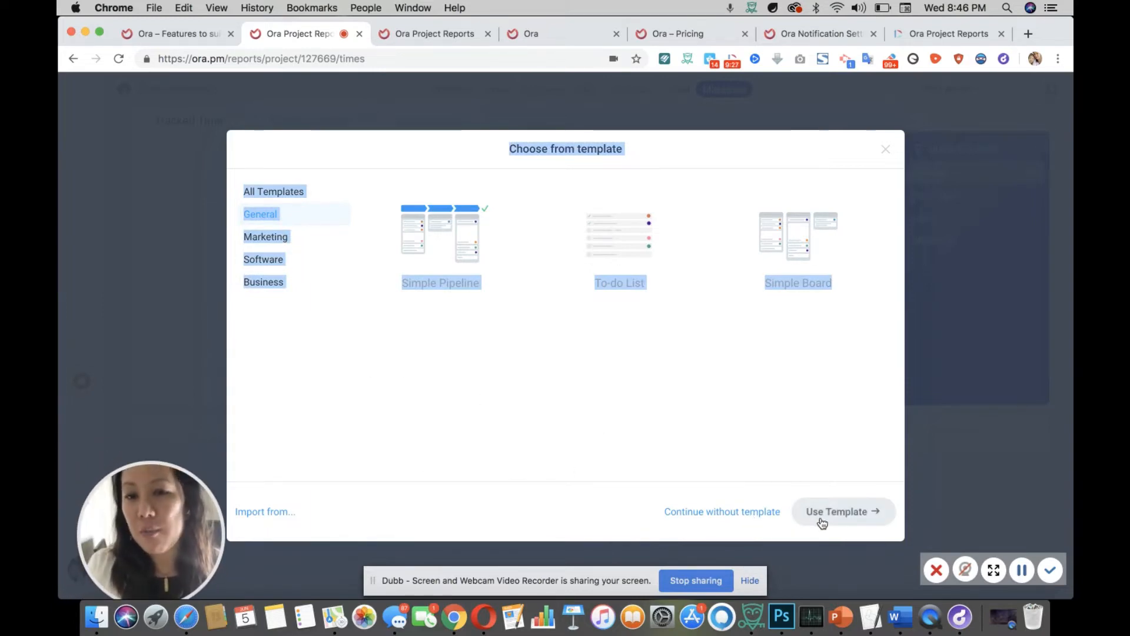
{"action": "left_click", "coordinate": [742, 512]}
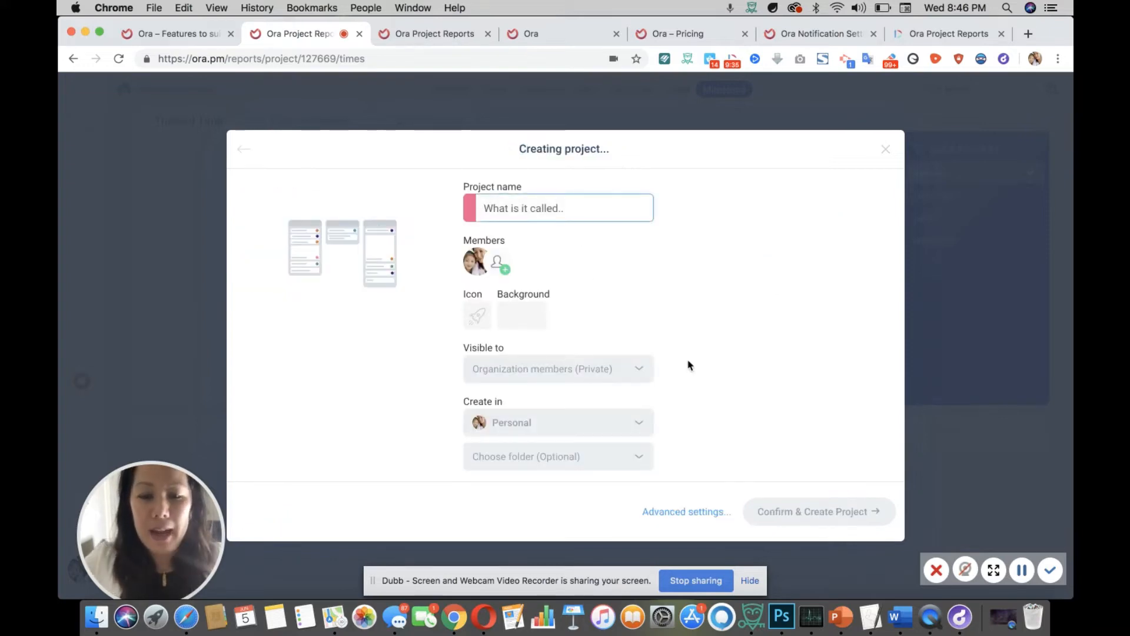
- Name the new project Birthday Planning and give it the dog icon and the bridge image background
{"action": "type", "text": "Birthday Planning"}
{"action": "left_click", "coordinate": [478, 322]}
{"action": "left_click", "coordinate": [436, 346]}
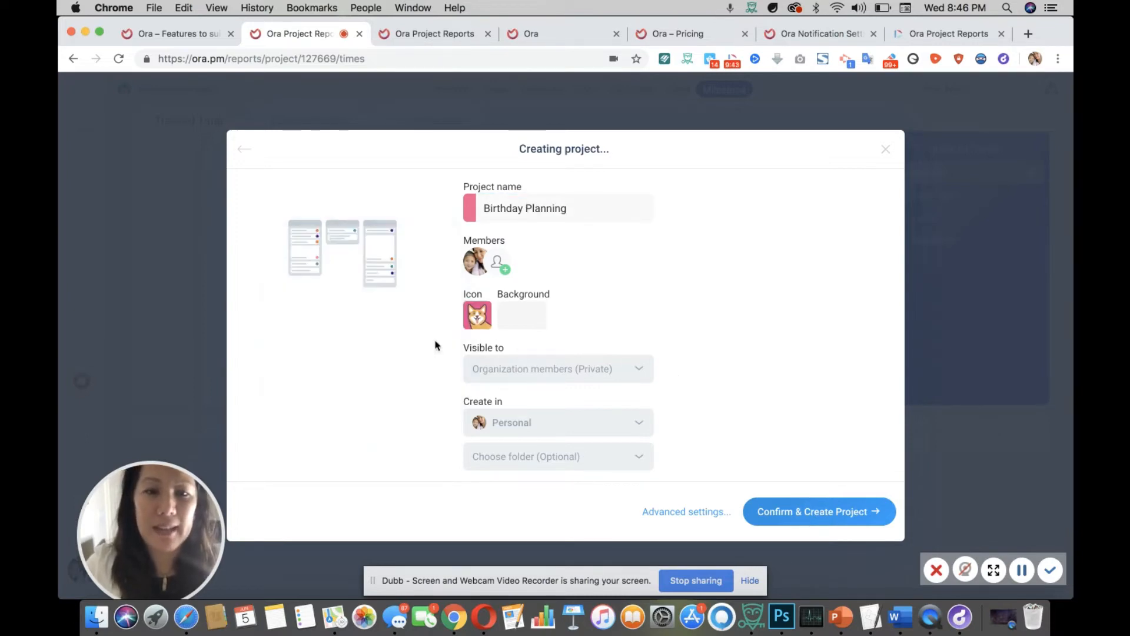
{"action": "left_click", "coordinate": [503, 324]}
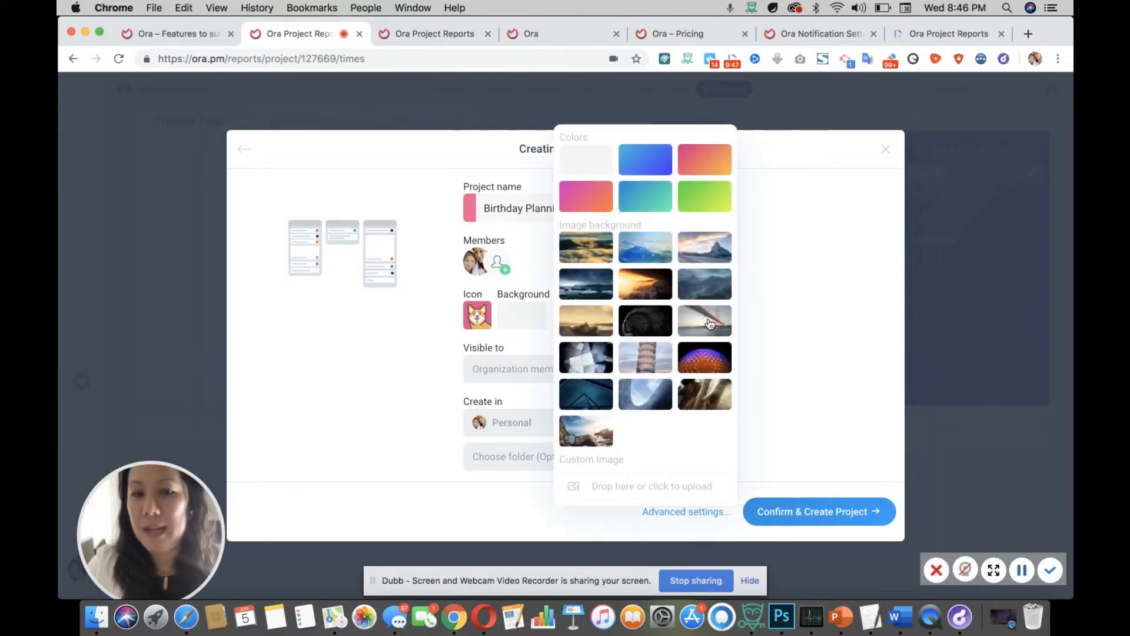
{"action": "left_click", "coordinate": [710, 322]}
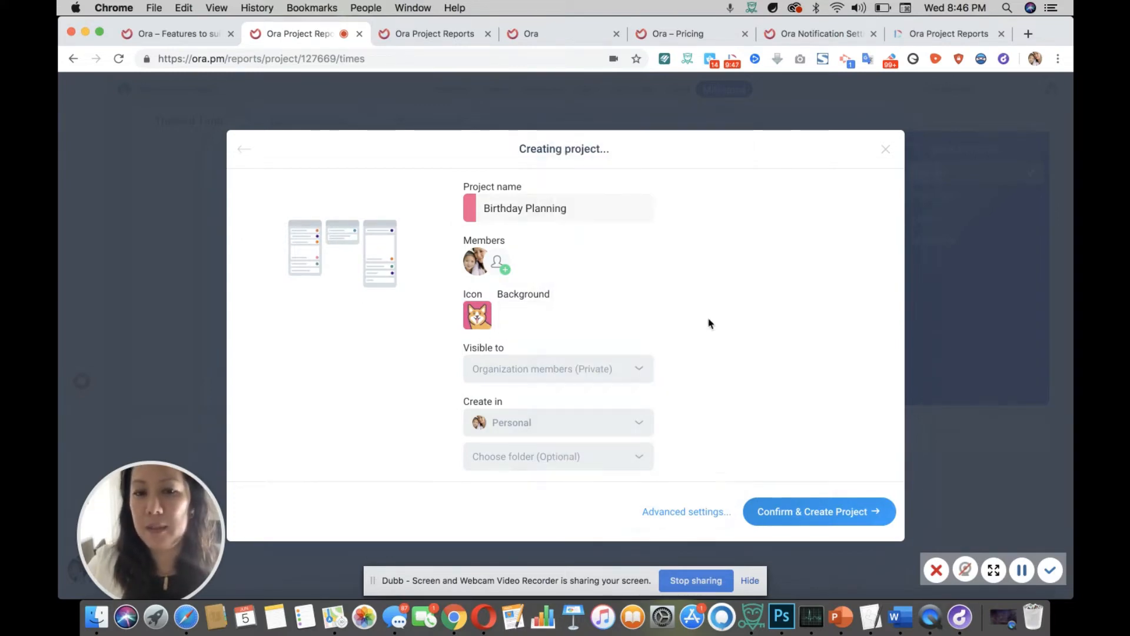
- Check the new project's visibility and location choices, keeping Organization members (Private) and Personal
{"action": "left_click", "coordinate": [549, 376]}
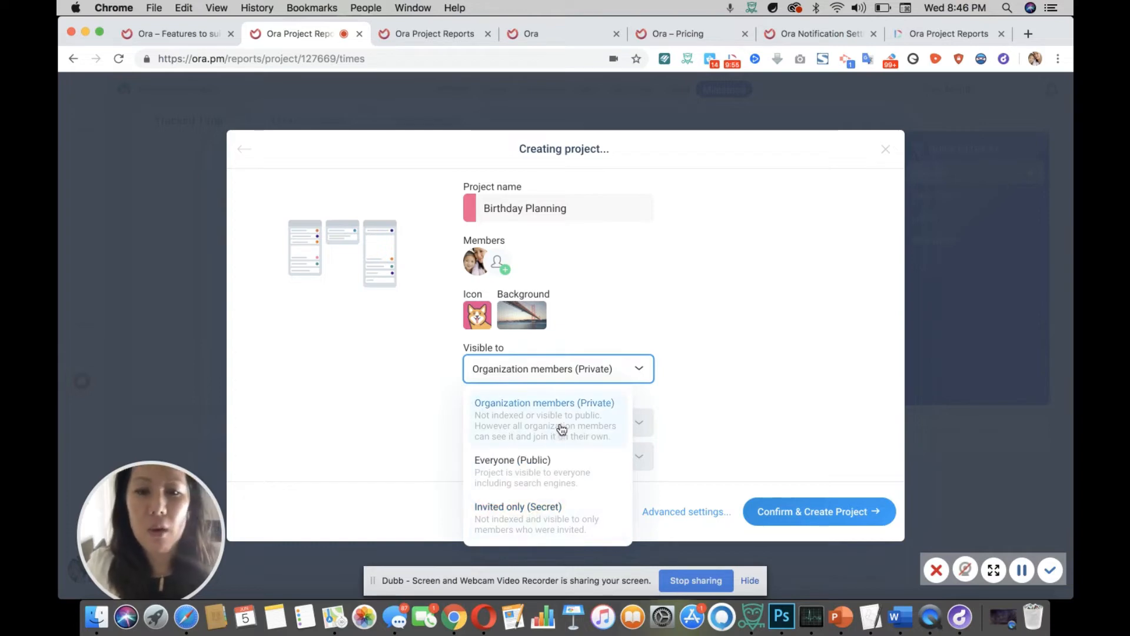
{"action": "left_click", "coordinate": [713, 347]}
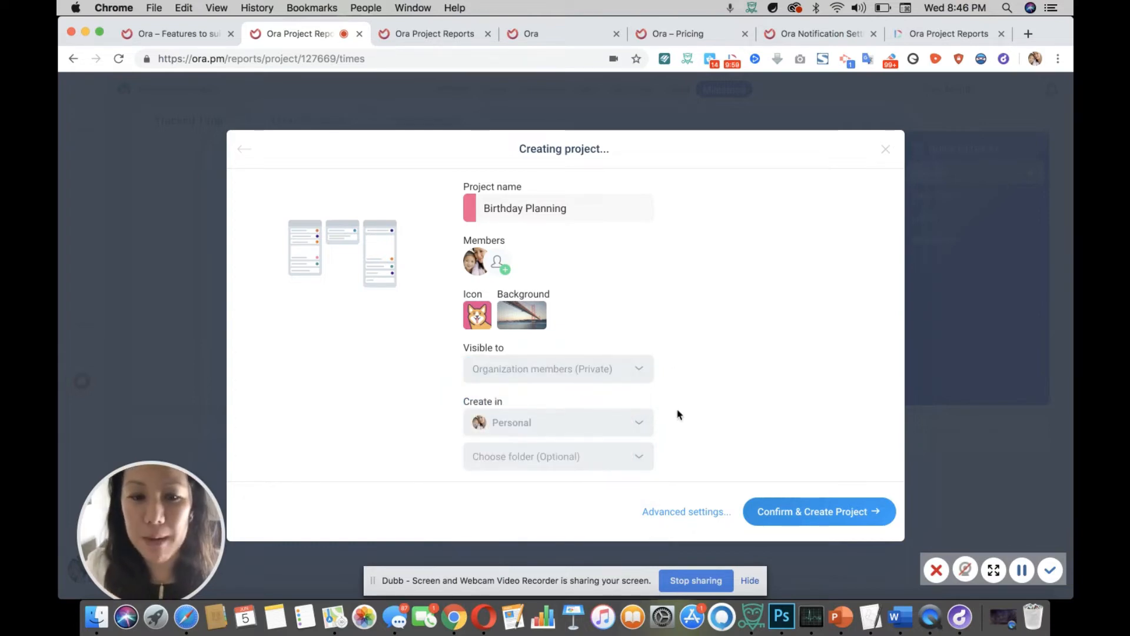
{"action": "left_click", "coordinate": [636, 422]}
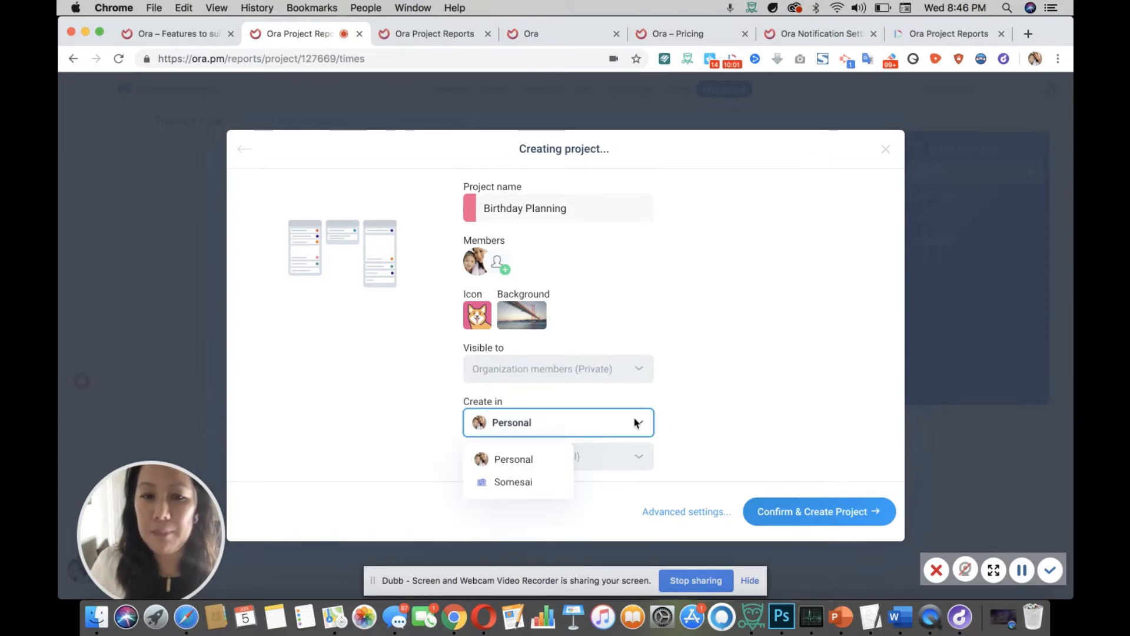
{"action": "left_click", "coordinate": [542, 472]}
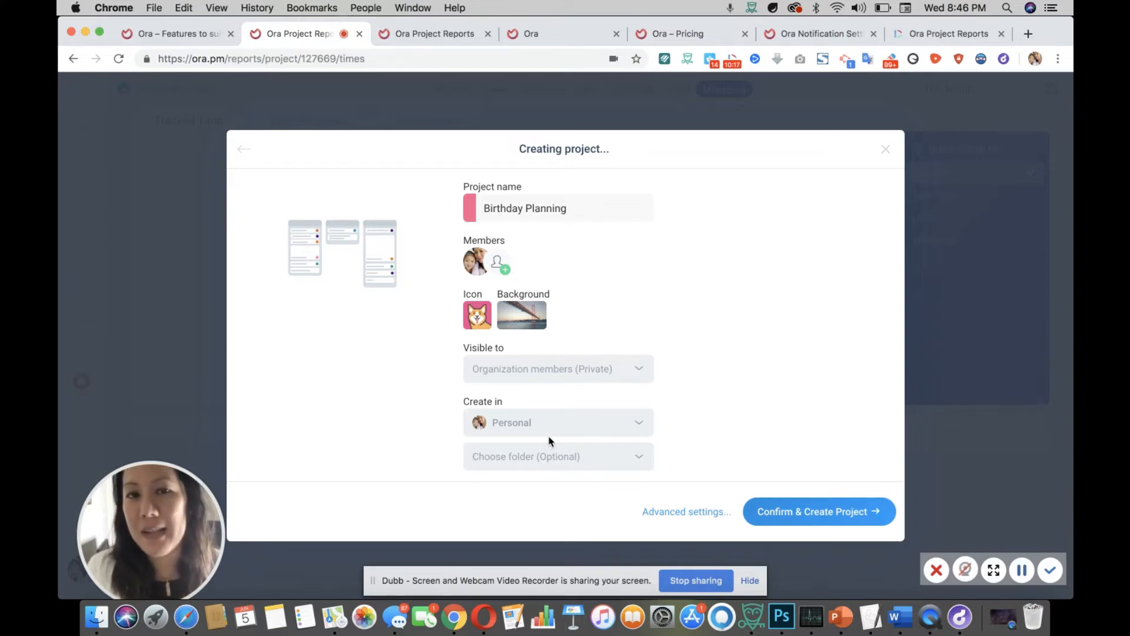
- Enable List View, Time Tracking, Milestones, Pipeline Workflow and Visible Issue IDs in the advanced settings, and create the Birthday Planning project
{"action": "left_click", "coordinate": [710, 511]}
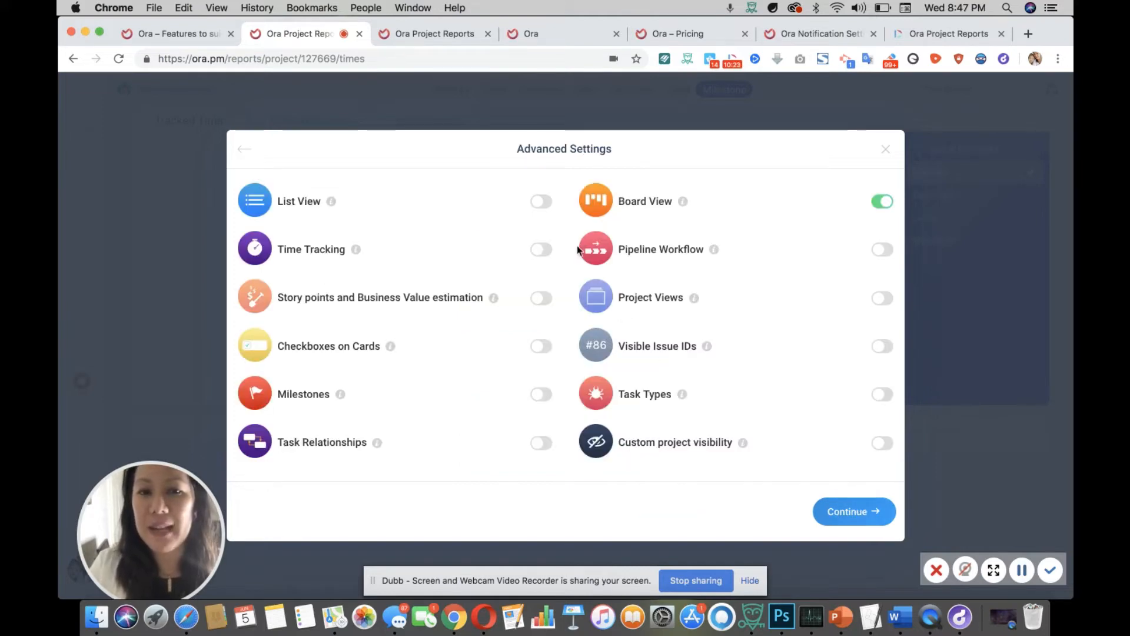
{"action": "left_click", "coordinate": [542, 202]}
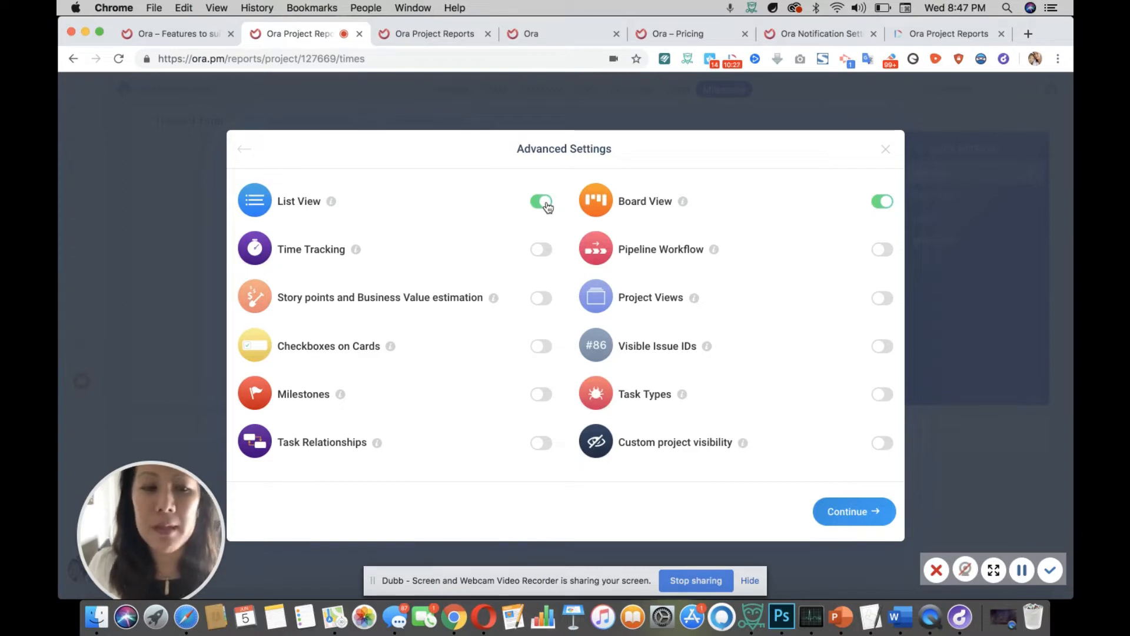
{"action": "left_click", "coordinate": [546, 252]}
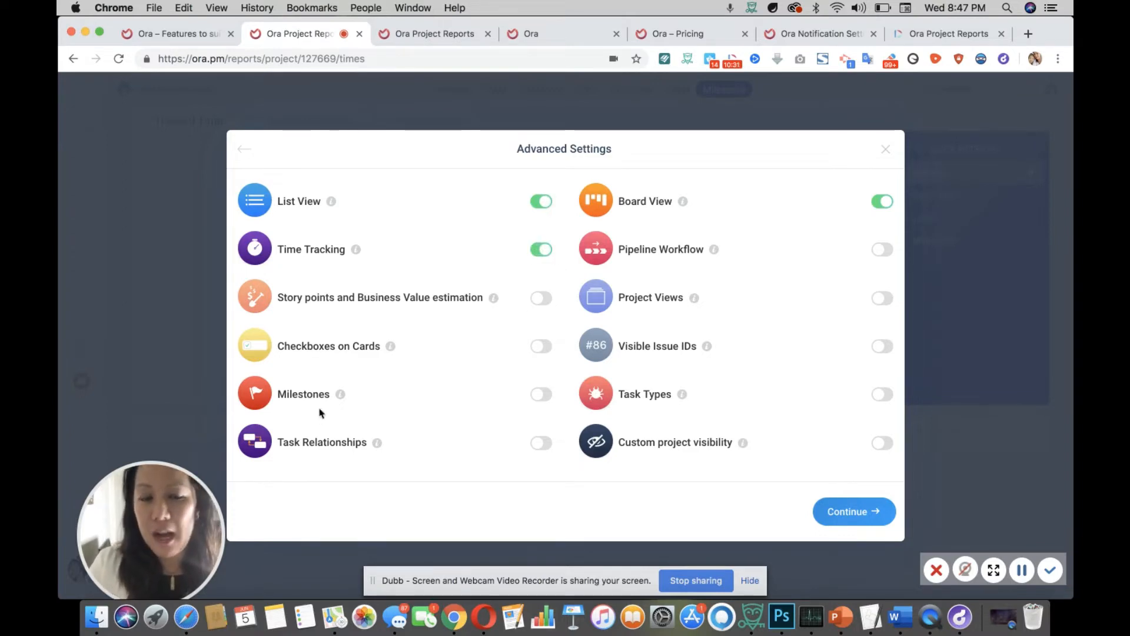
{"action": "left_click", "coordinate": [542, 393]}
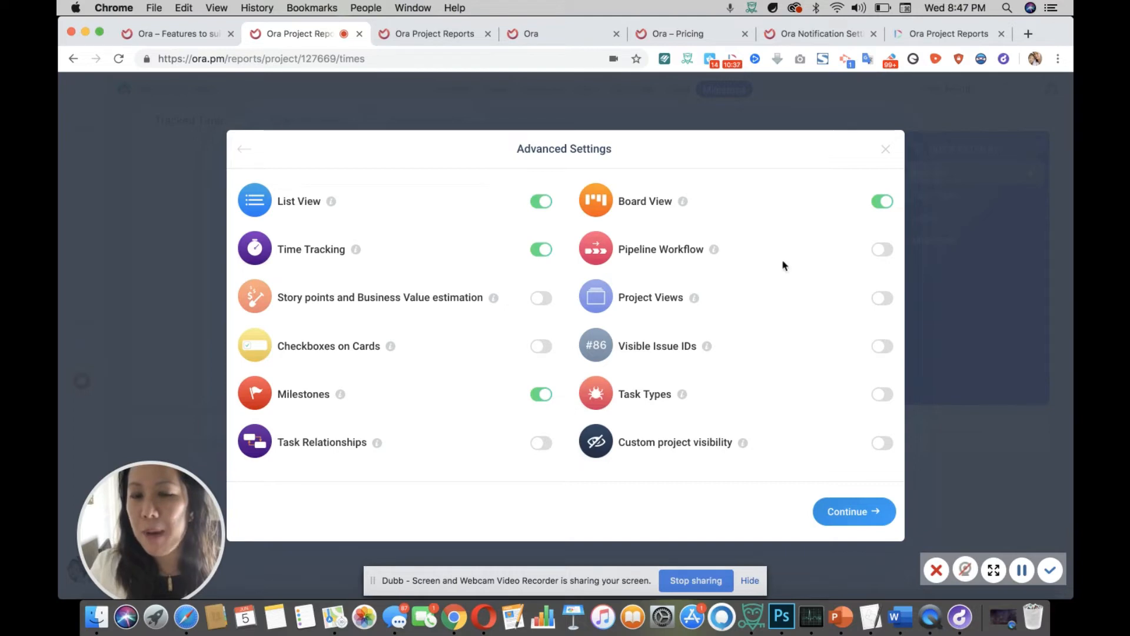
{"action": "left_click", "coordinate": [883, 250]}
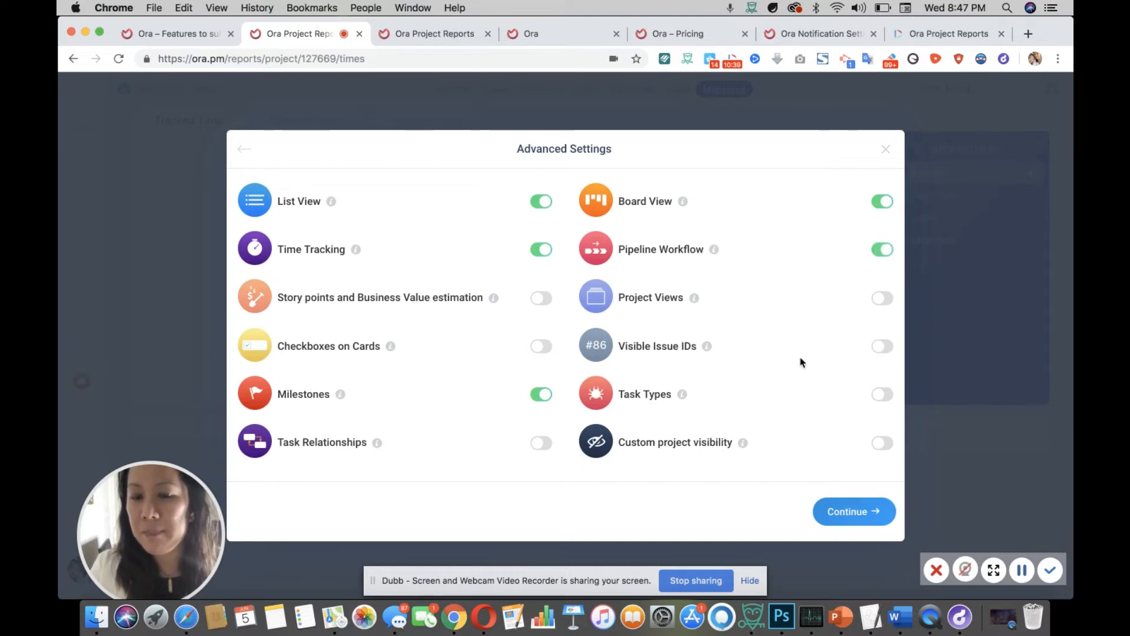
{"action": "left_click", "coordinate": [882, 347]}
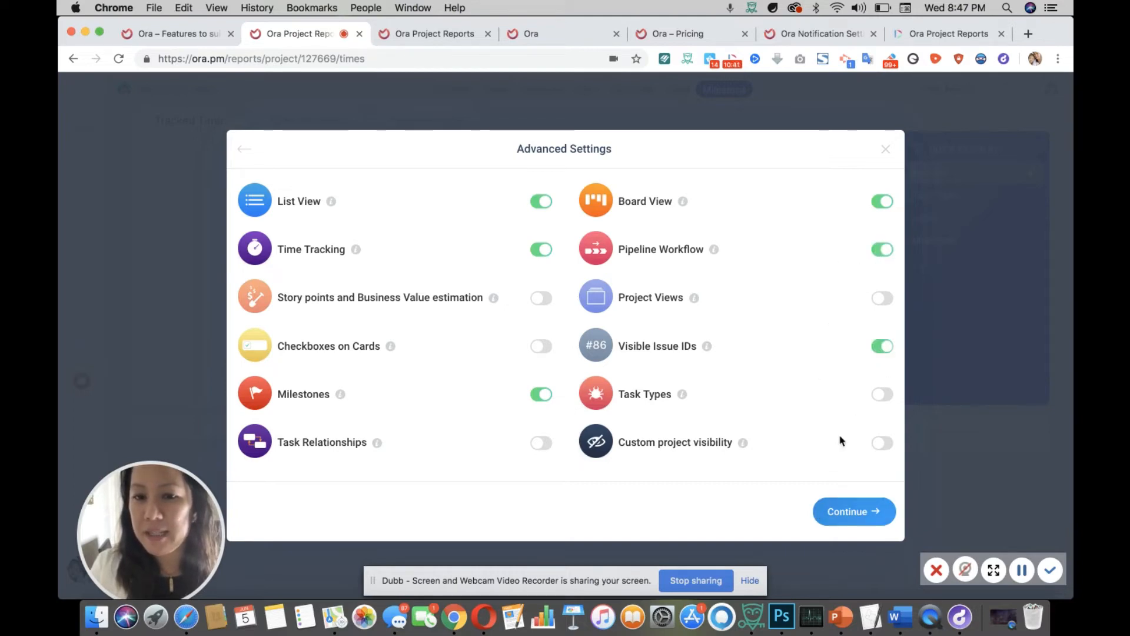
{"action": "left_click", "coordinate": [836, 513]}
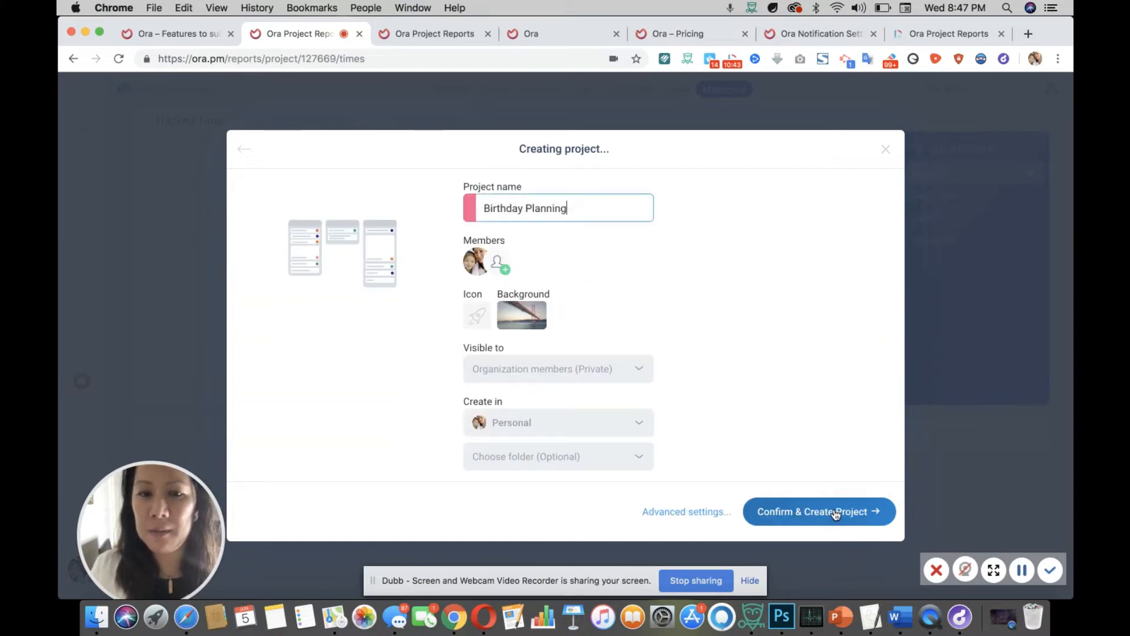
{"action": "left_click", "coordinate": [813, 516]}
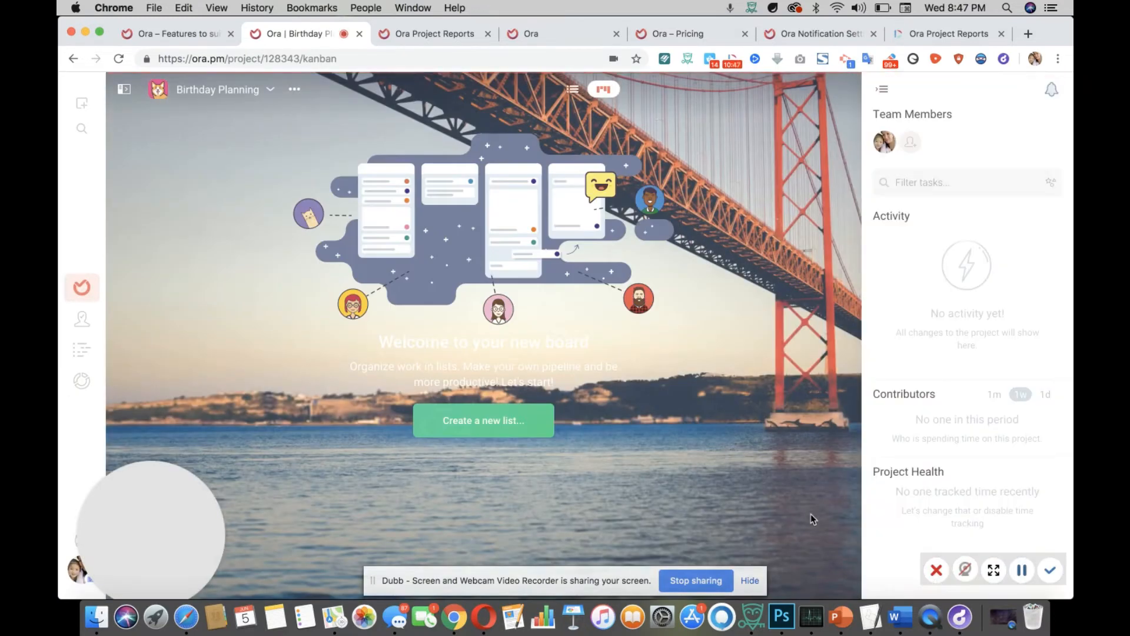
- Create the board's first list, named To Do
{"action": "left_click", "coordinate": [479, 422]}
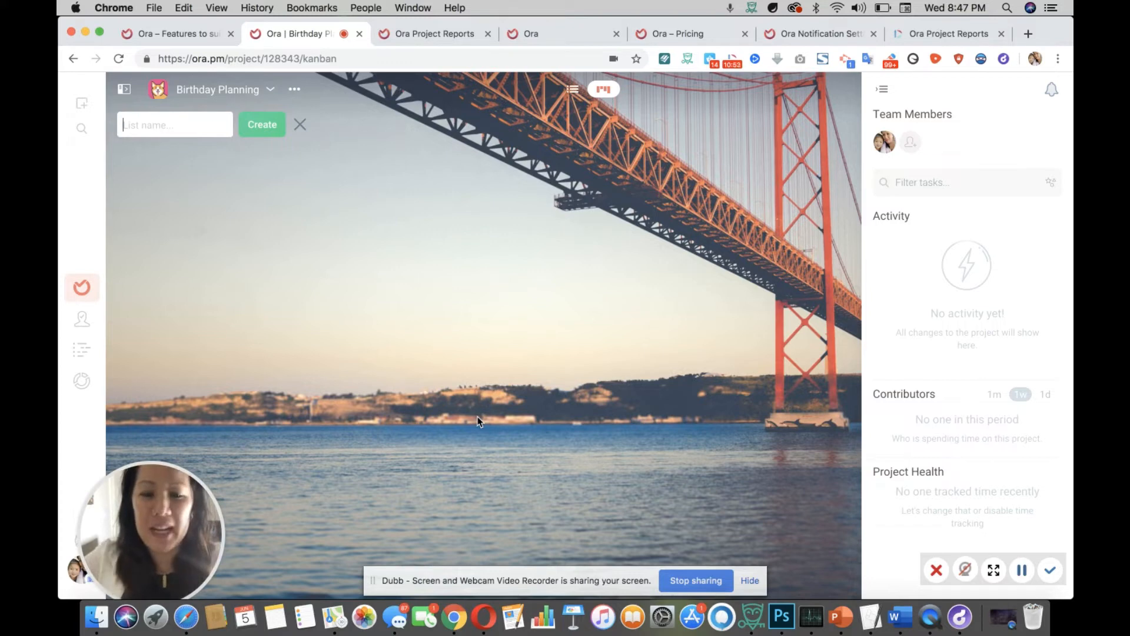
{"action": "type", "text": "To "}
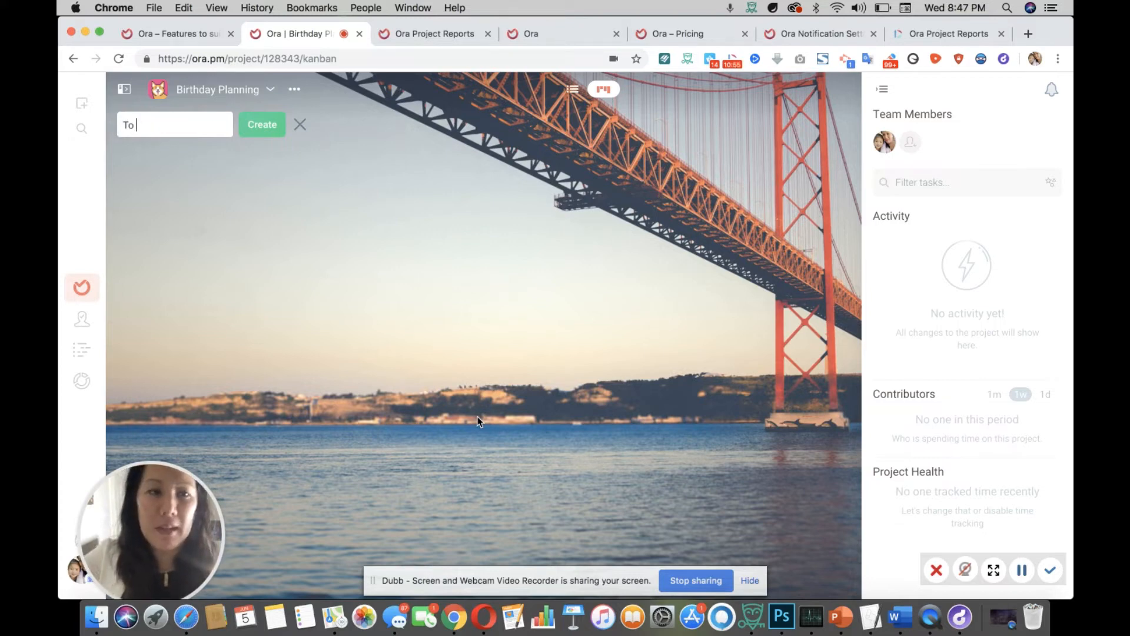
{"action": "type", "text": "Do"}
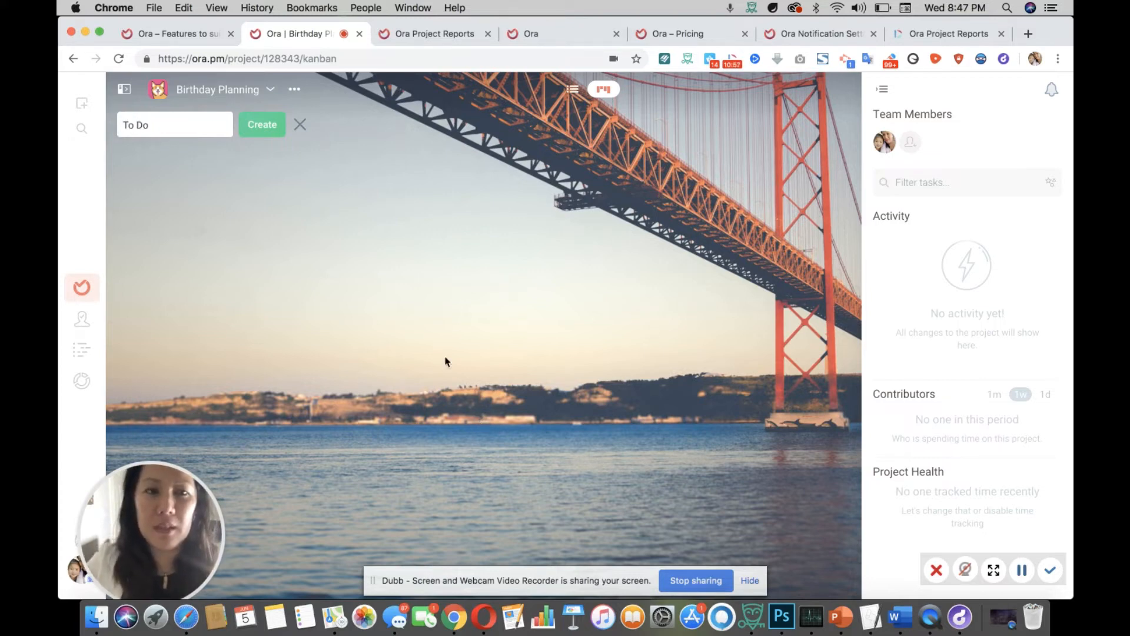
{"action": "left_click", "coordinate": [269, 130]}
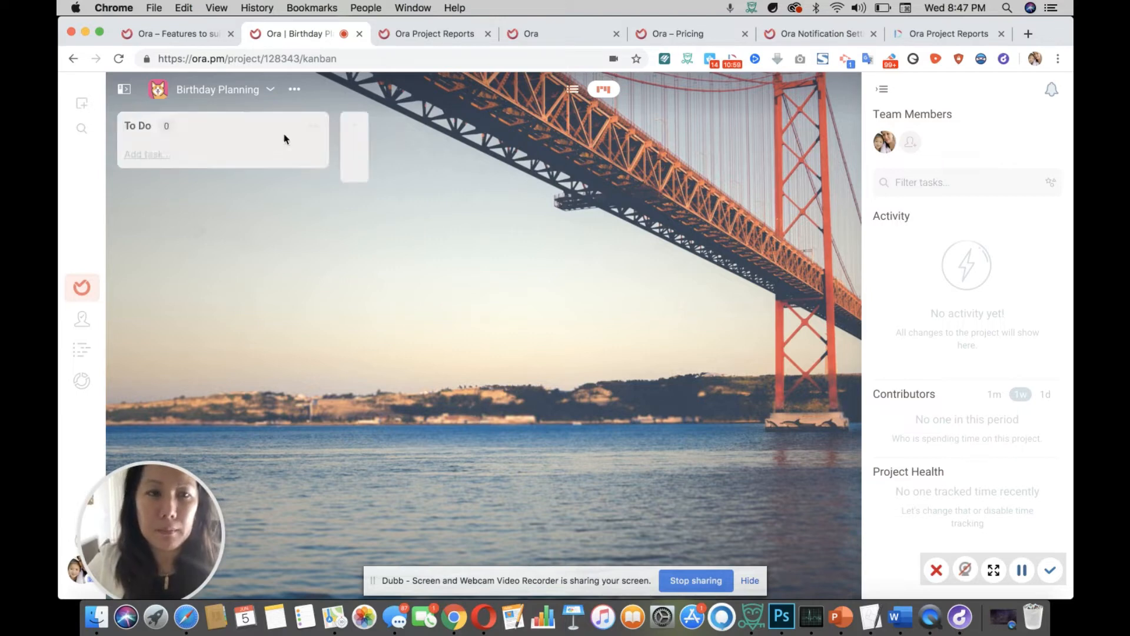
- Add two more lists named In Progress and Done after the To Do list
{"action": "left_click", "coordinate": [351, 130]}
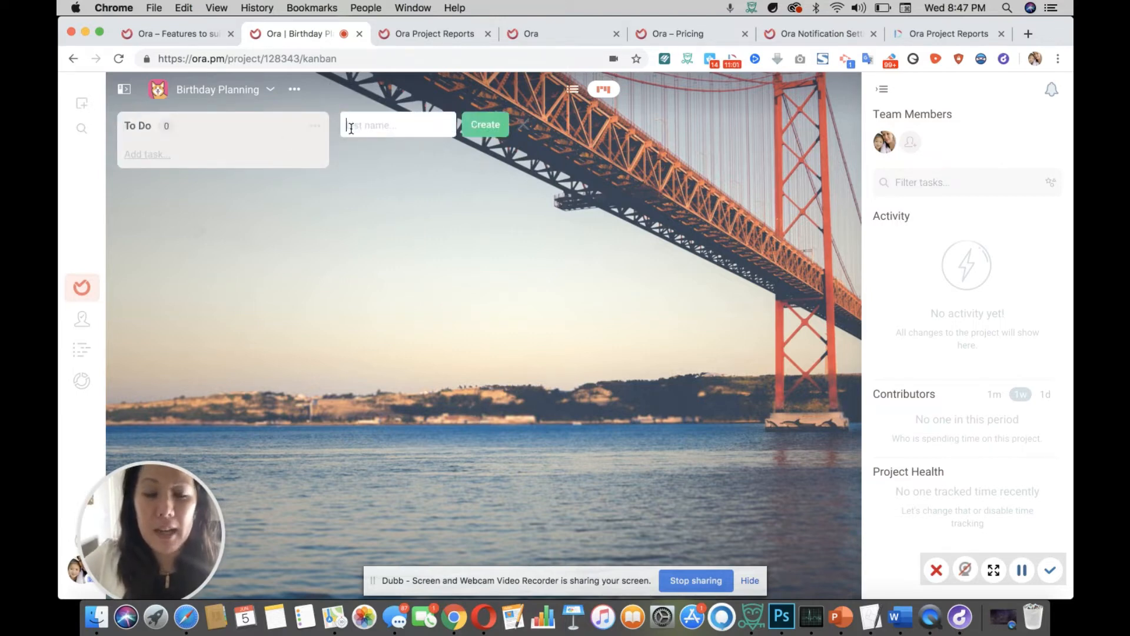
{"action": "type", "text": "In"}
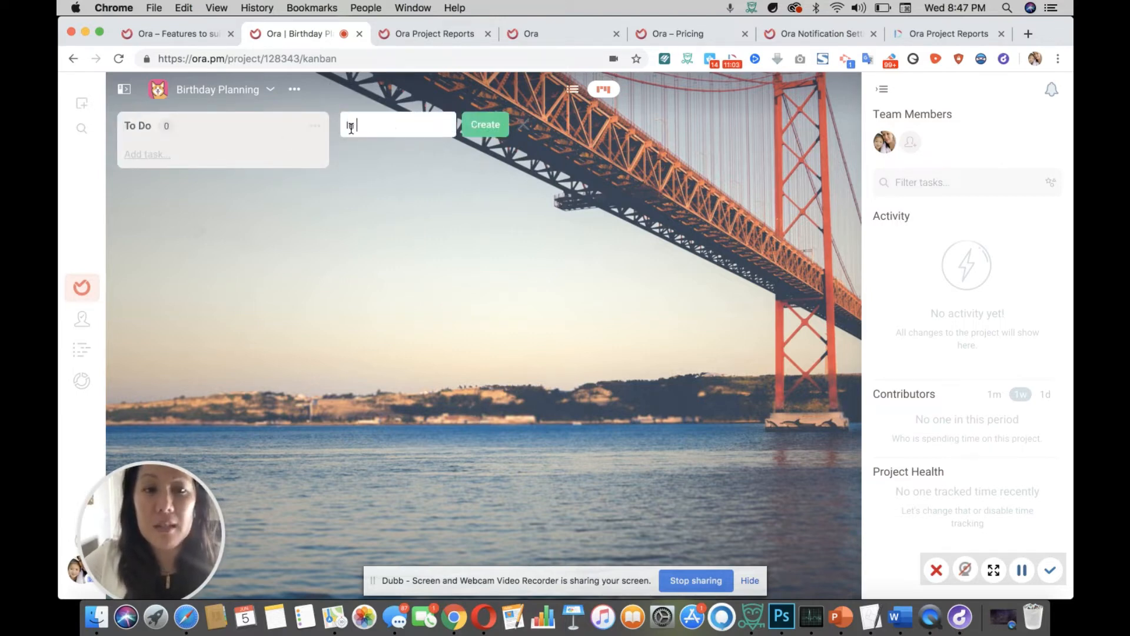
{"action": "type", "text": " Pro"}
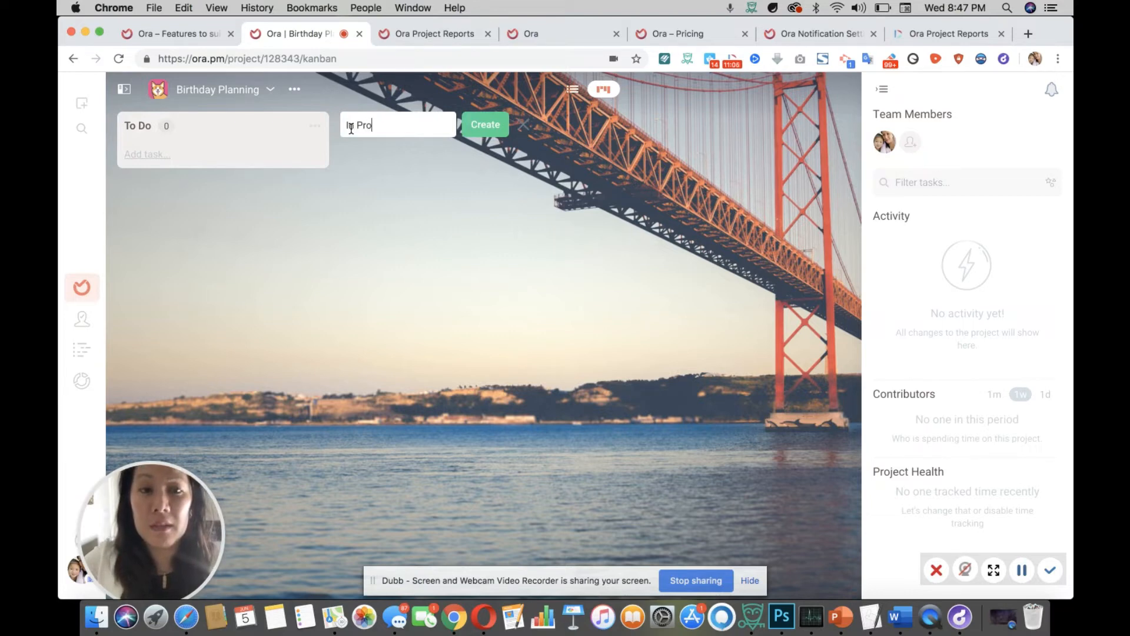
{"action": "type", "text": "gress"}
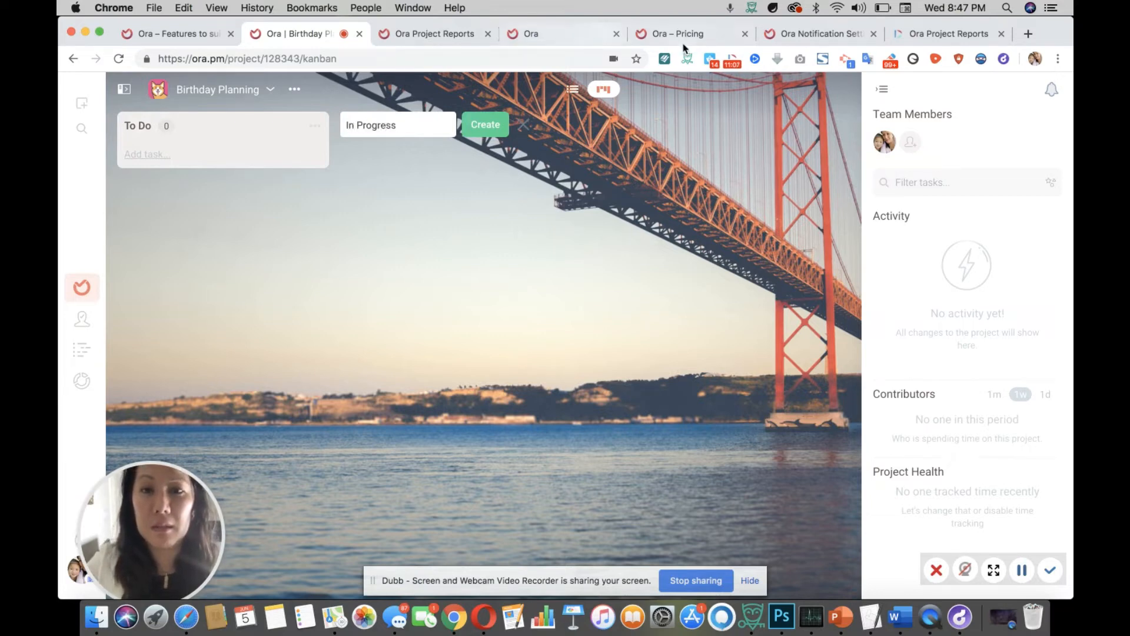
{"action": "left_click", "coordinate": [500, 129]}
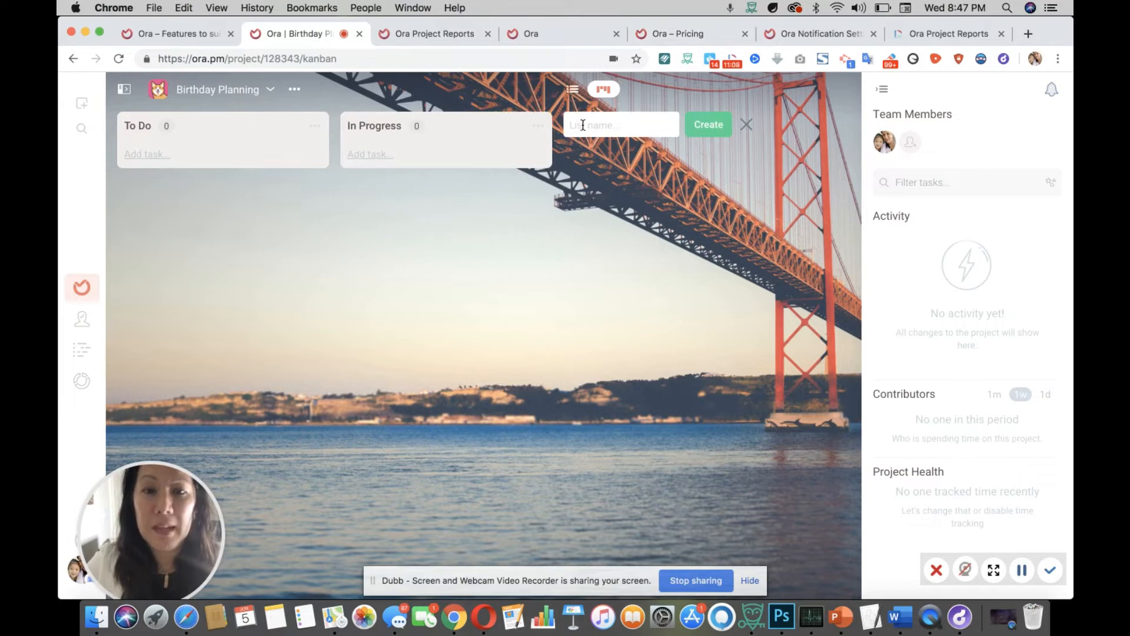
{"action": "type", "text": "Done"}
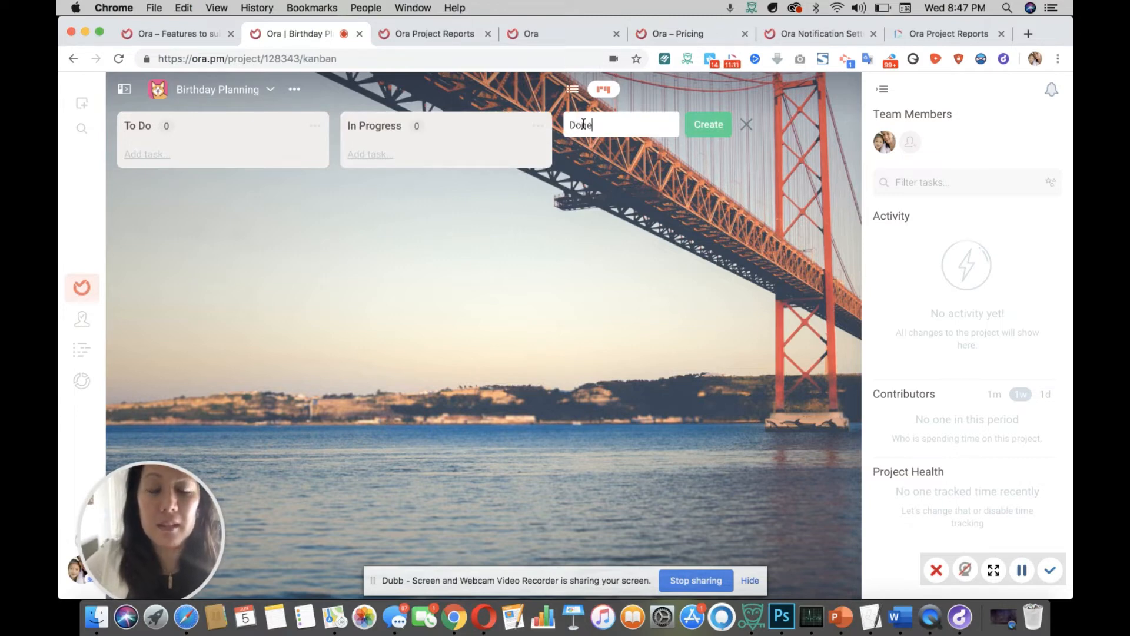
{"action": "left_click", "coordinate": [718, 124]}
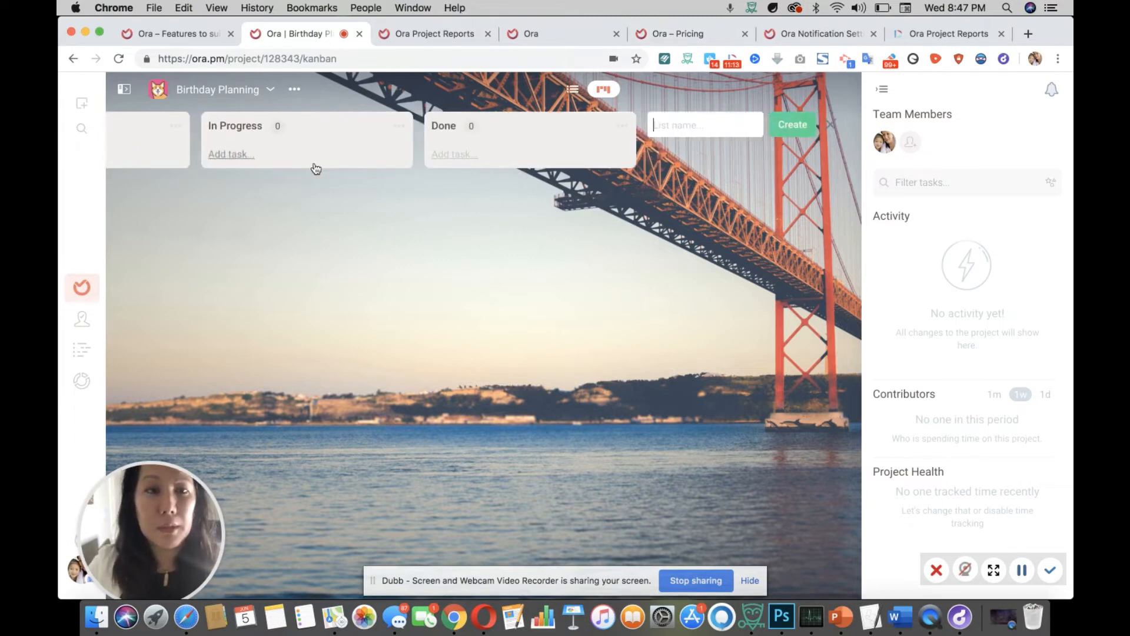
- Add a task named Vendor to the To Do list with Birthday Party.txt from Downloads attached
{"action": "left_click", "coordinate": [144, 158]}
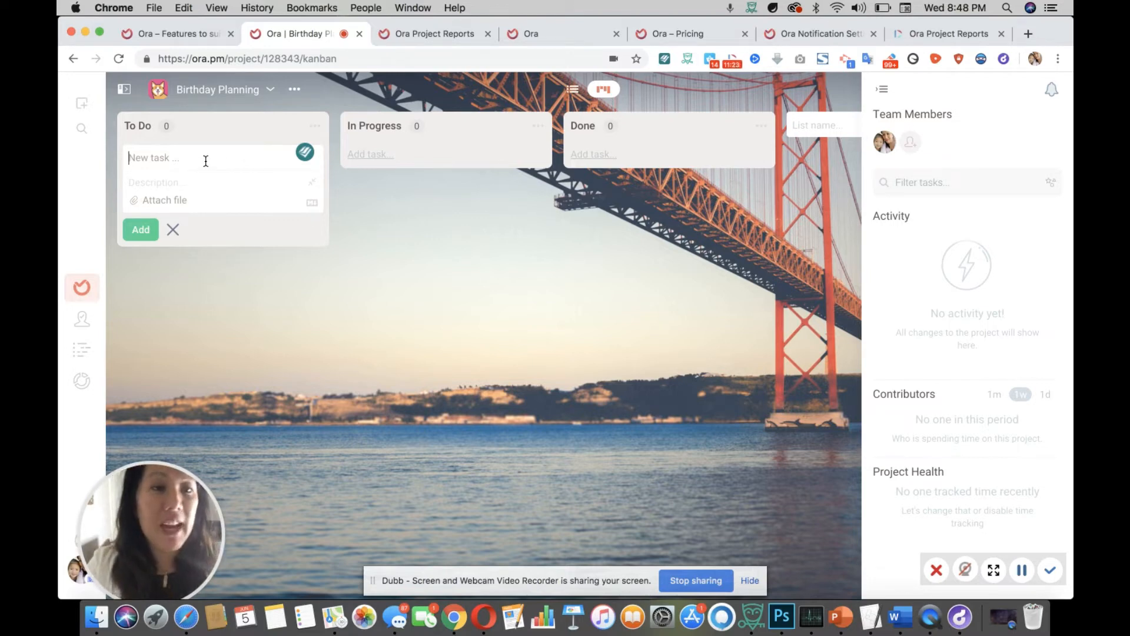
{"action": "type", "text": "Vendor"}
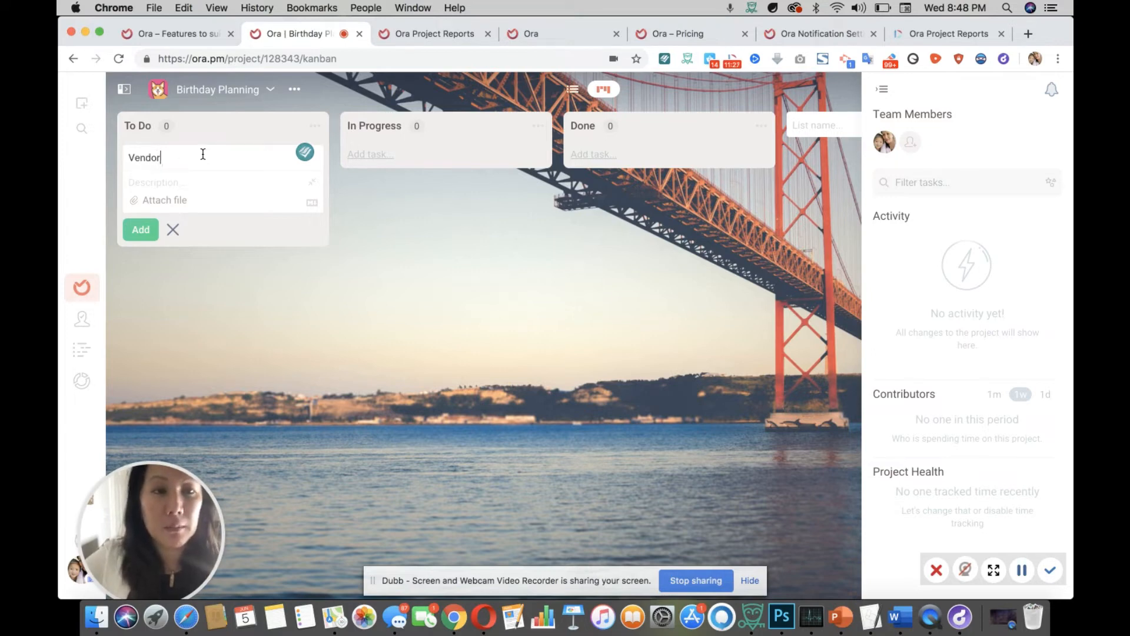
{"action": "left_click", "coordinate": [181, 203]}
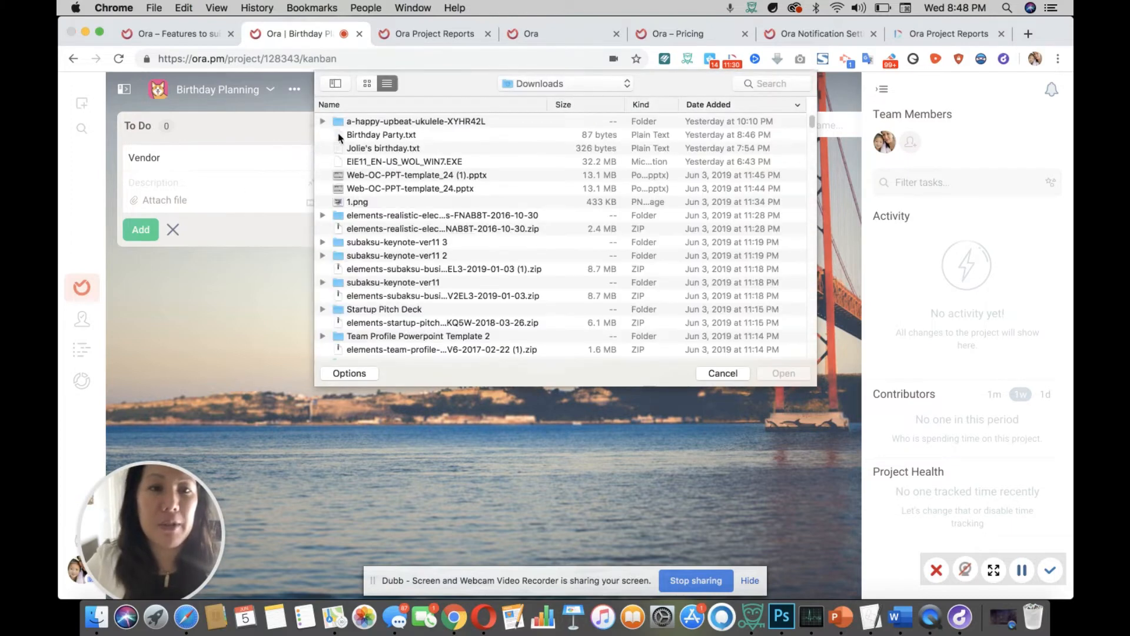
{"action": "left_click", "coordinate": [380, 135]}
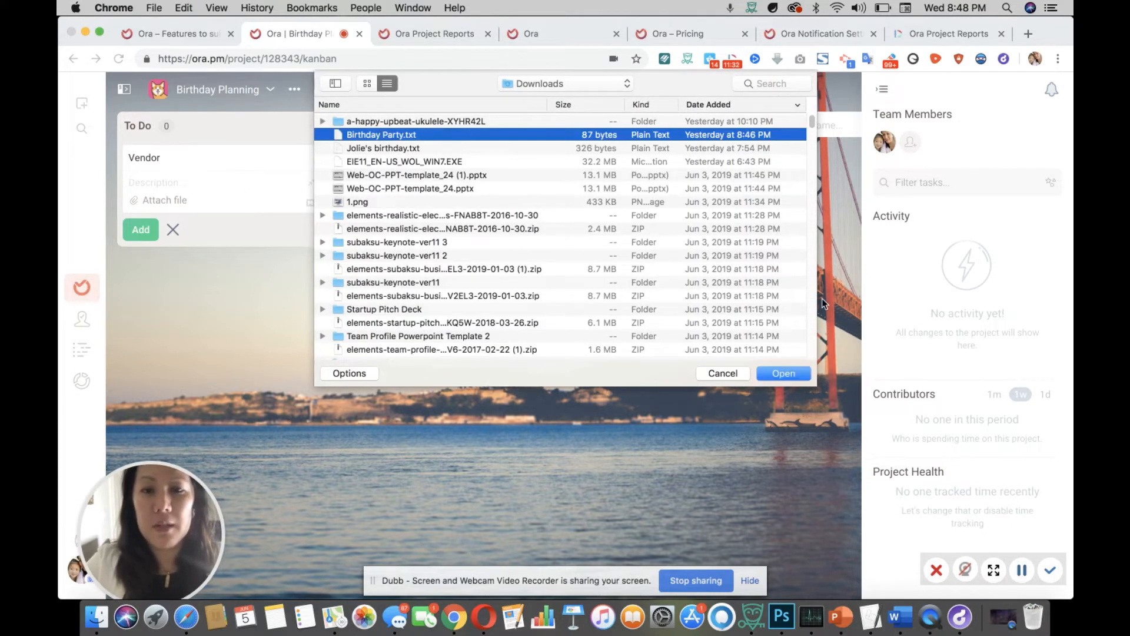
{"action": "left_click", "coordinate": [783, 373]}
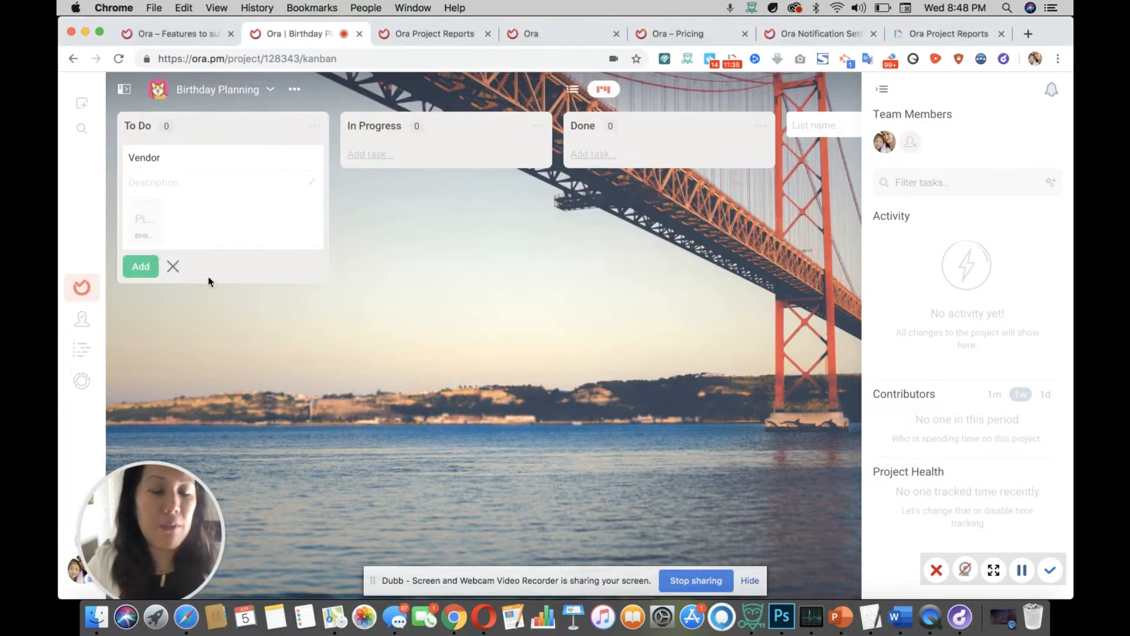
{"action": "left_click", "coordinate": [140, 268]}
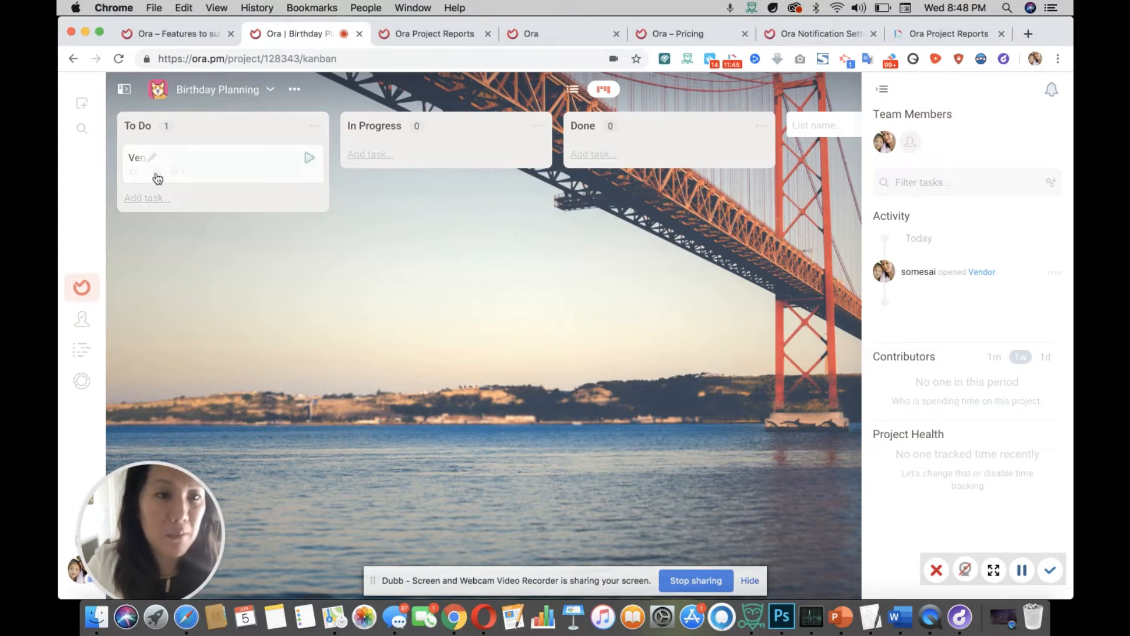
- Add a task named Birthday Balloons to the To Do list below Vendor
{"action": "left_click", "coordinate": [158, 201]}
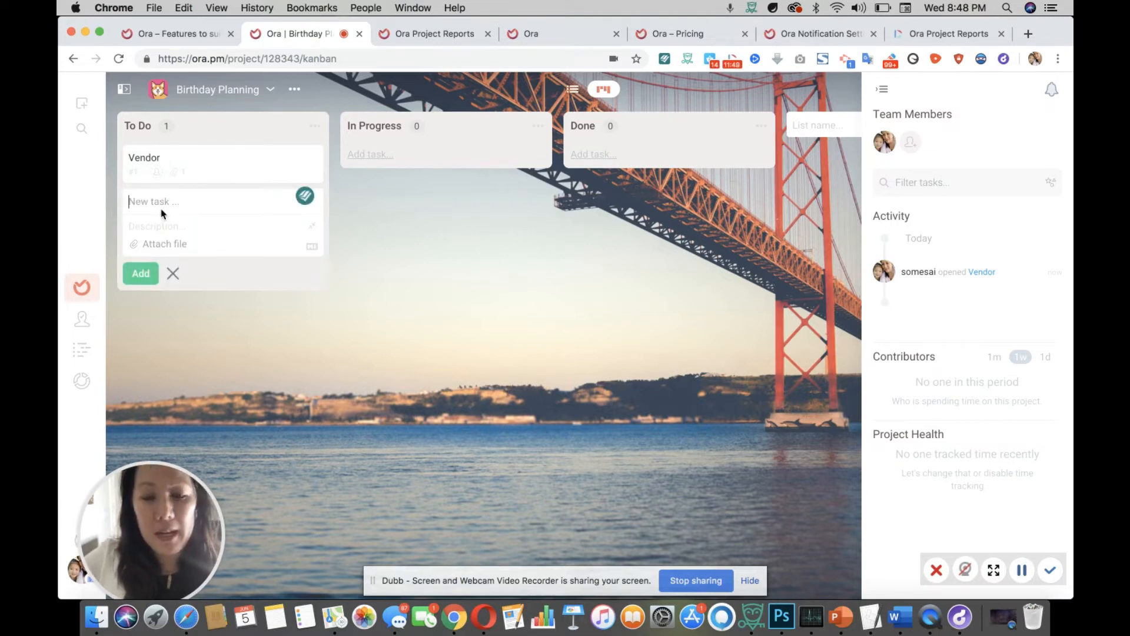
{"action": "type", "text": "Birthday "}
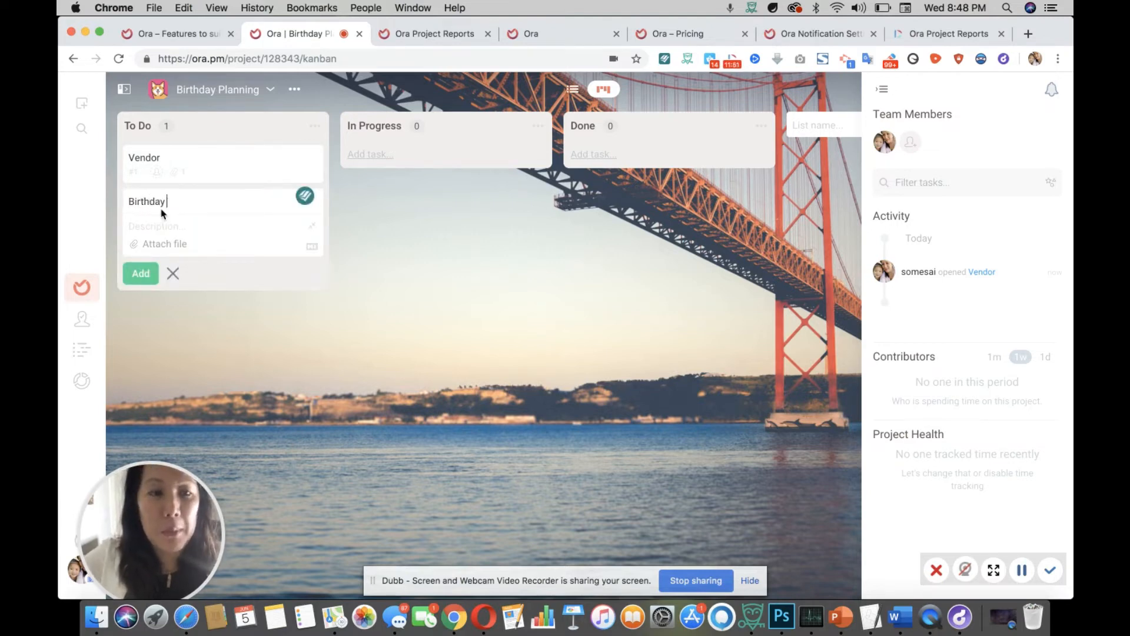
{"action": "type", "text": "Balloohns"}
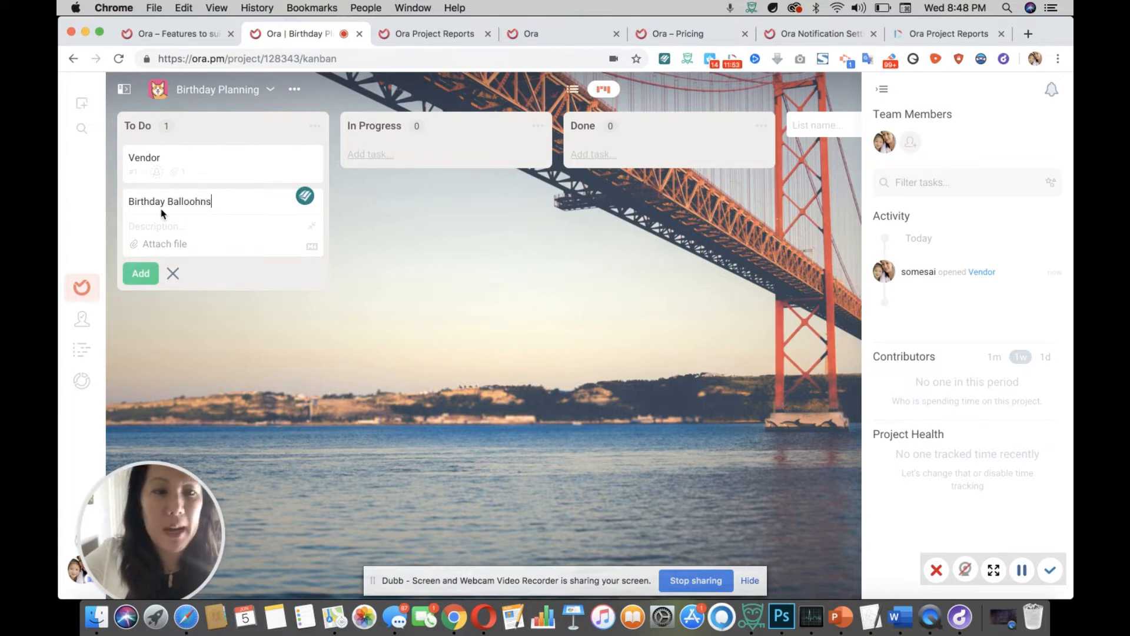
{"action": "key", "text": "BackSpace"}
{"action": "key", "text": "BackSpace"}
{"action": "key", "text": "BackSpace"}
{"action": "type", "text": "ns"}
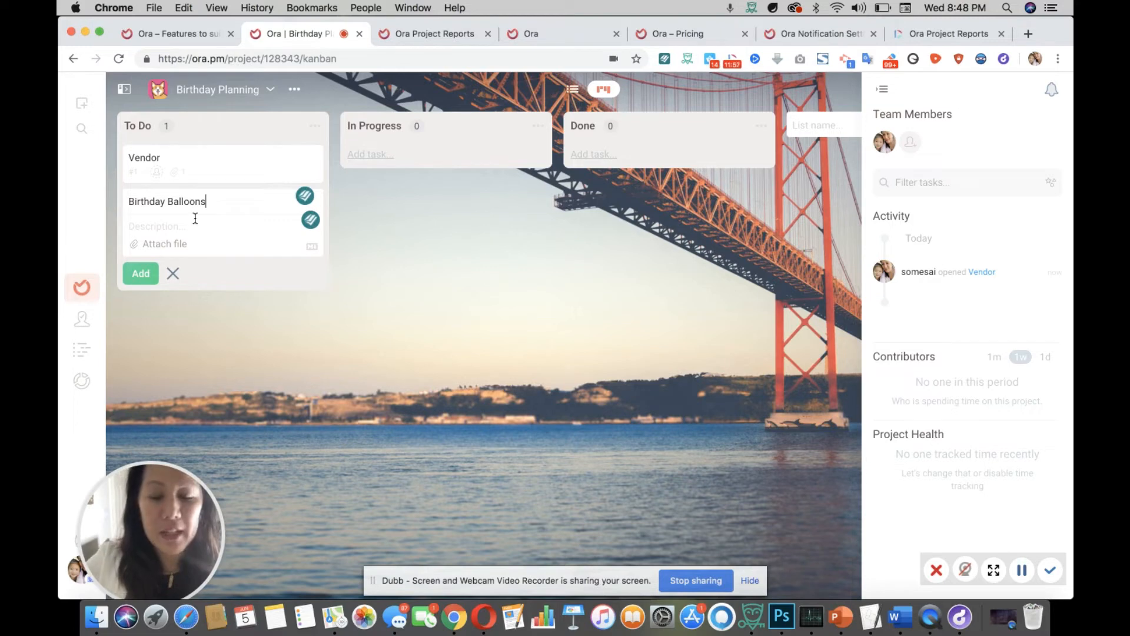
{"action": "left_click", "coordinate": [142, 272]}
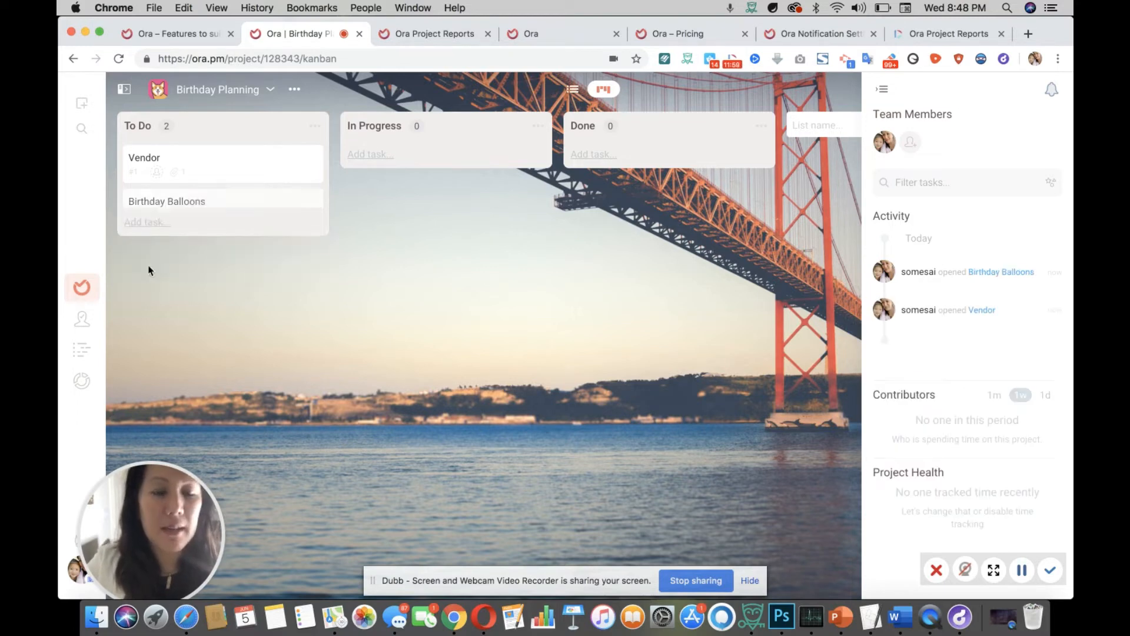
- Add a task named Entertainment to the To Do list below Birthday Balloons
{"action": "left_click", "coordinate": [152, 241]}
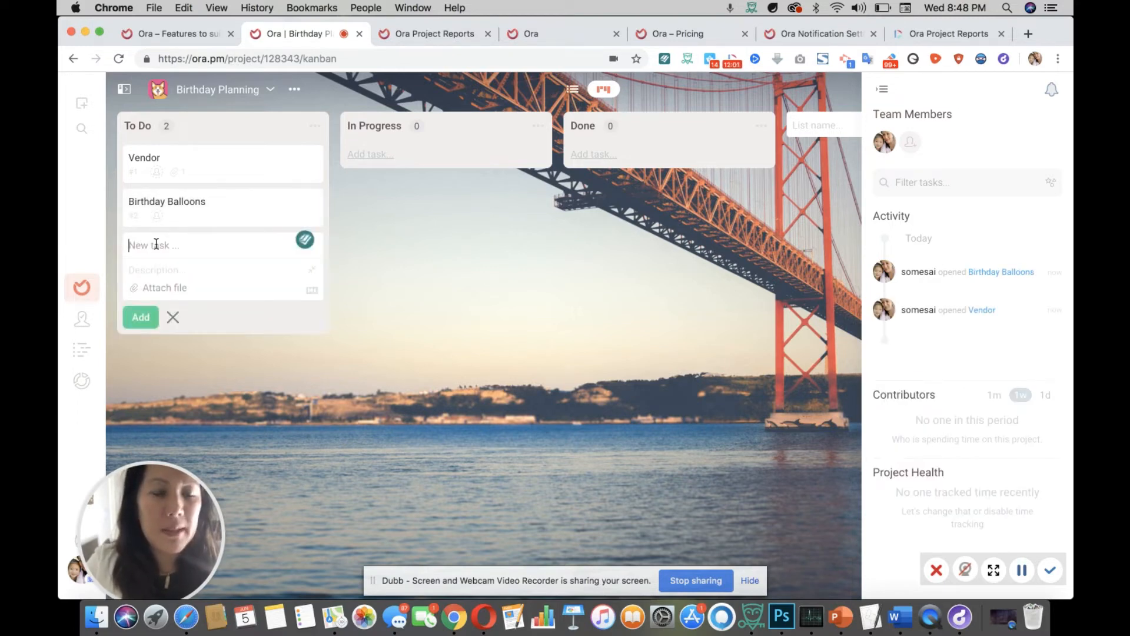
{"action": "type", "text": "Enter"}
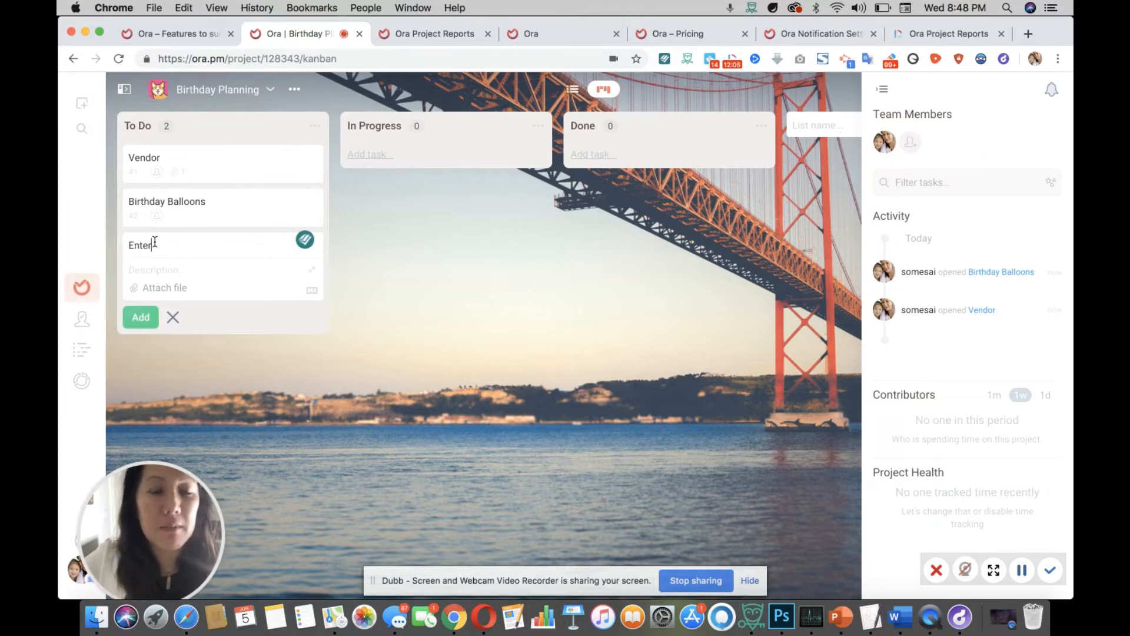
{"action": "type", "text": "tainment"}
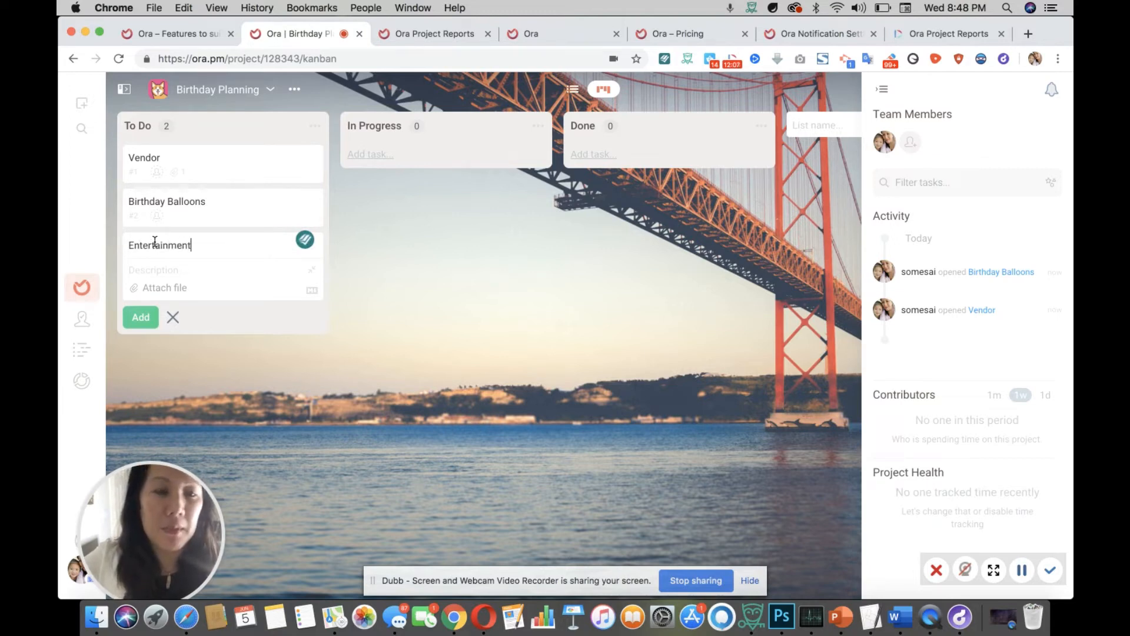
{"action": "left_click", "coordinate": [134, 320]}
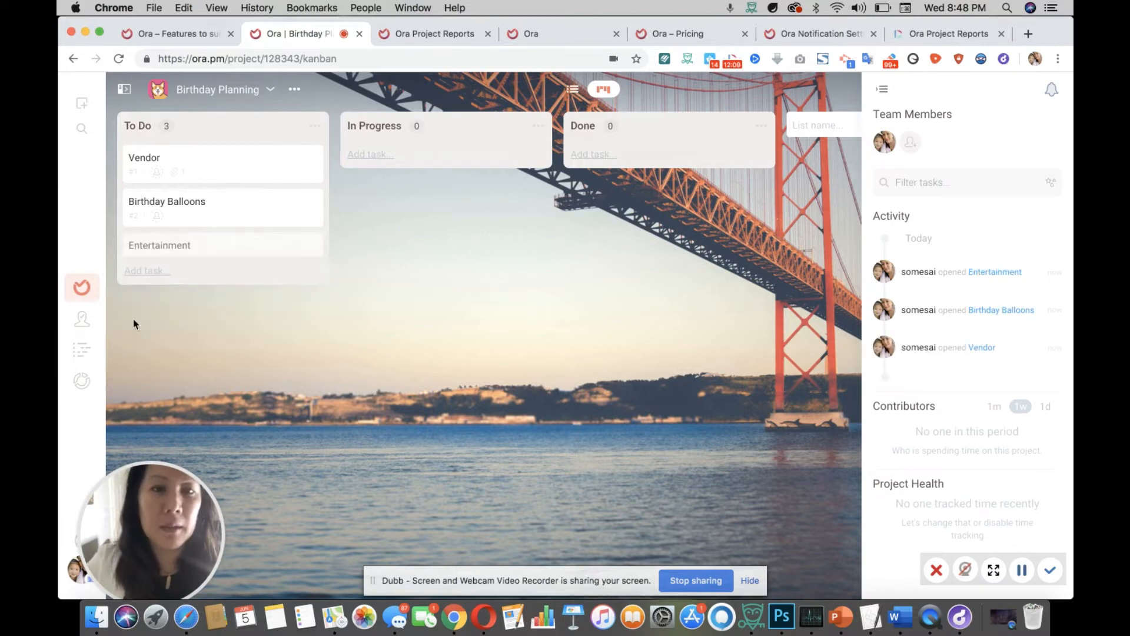
- Add a task named Evites to the To Do list below Entertainment
{"action": "left_click", "coordinate": [156, 286]}
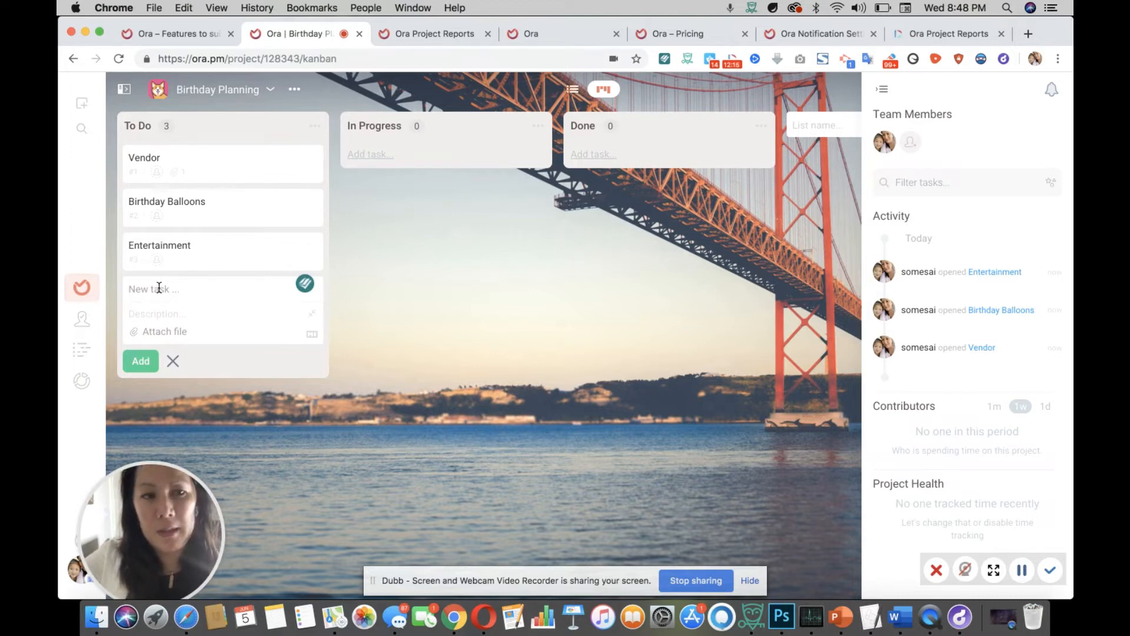
{"action": "type", "text": "Evites"}
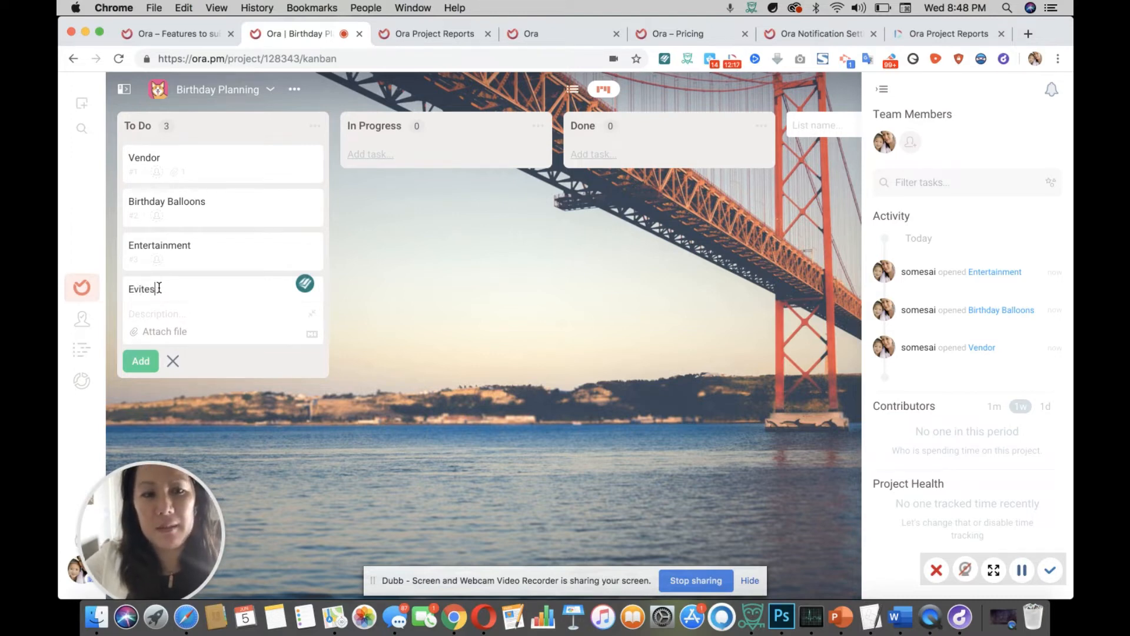
{"action": "left_click", "coordinate": [140, 361]}
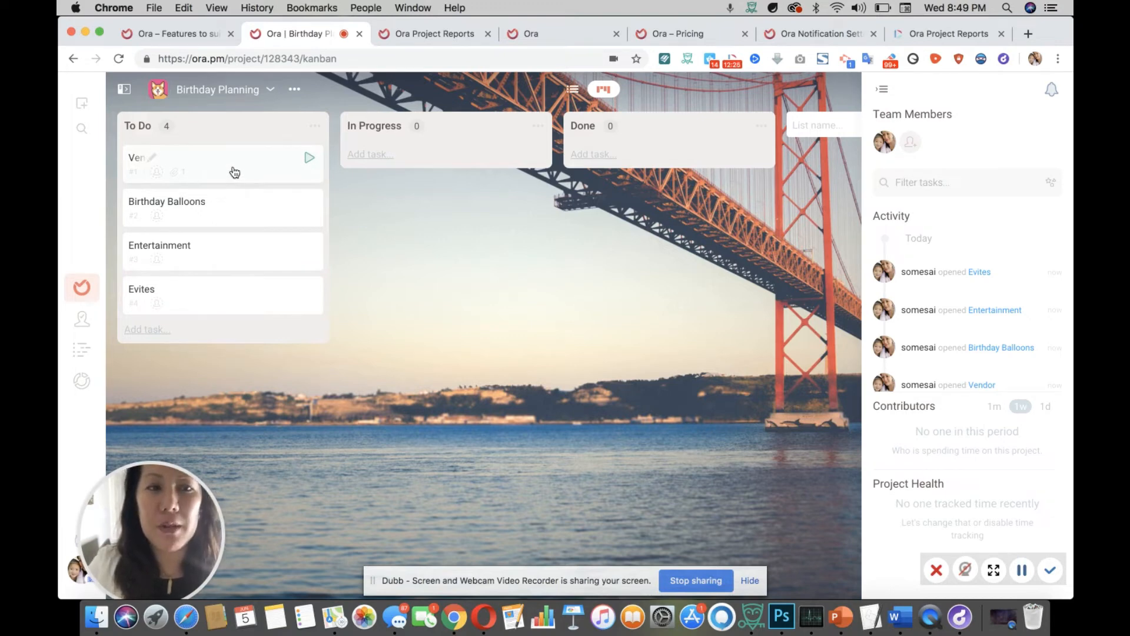
- Move the Vendor task to the In Progress list and the Birthday Balloons task to the Done list
{"action": "left_click_drag", "start_coordinate": [235, 171], "coordinate": [450, 182]}
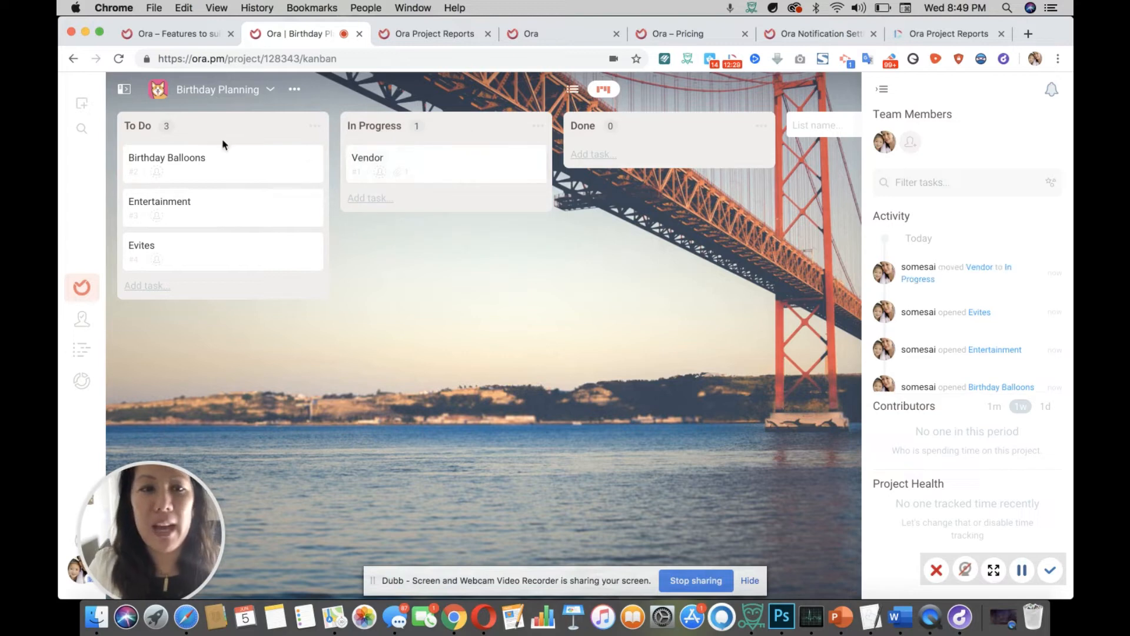
{"action": "left_click_drag", "start_coordinate": [222, 169], "coordinate": [644, 167]}
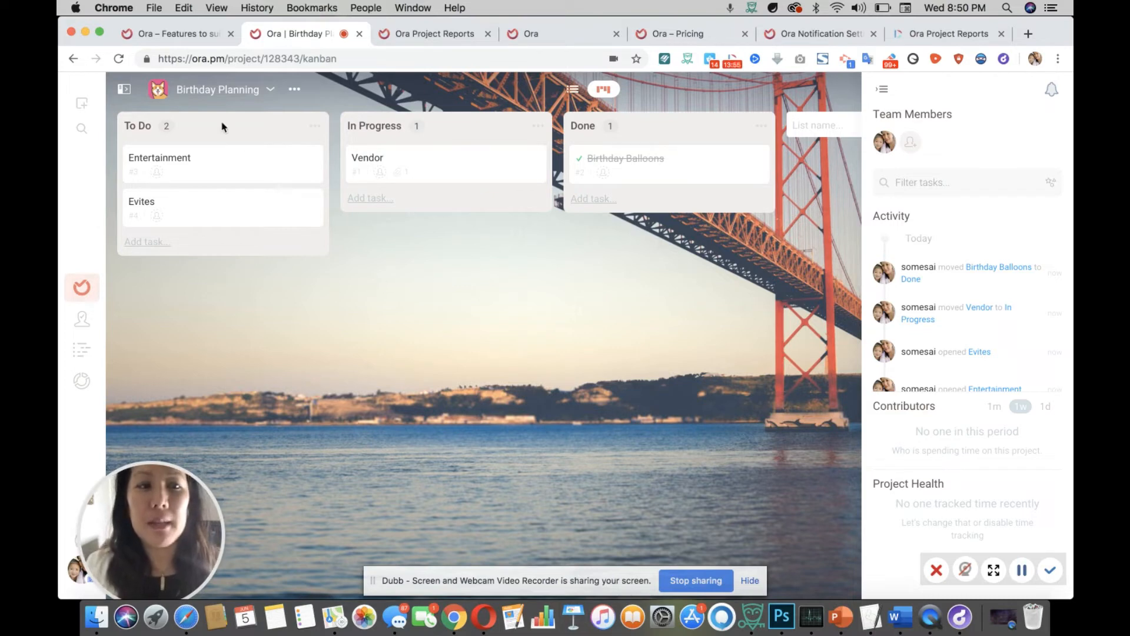
- Start a new project from the Product Development template in the Software category
{"action": "left_click", "coordinate": [80, 101]}
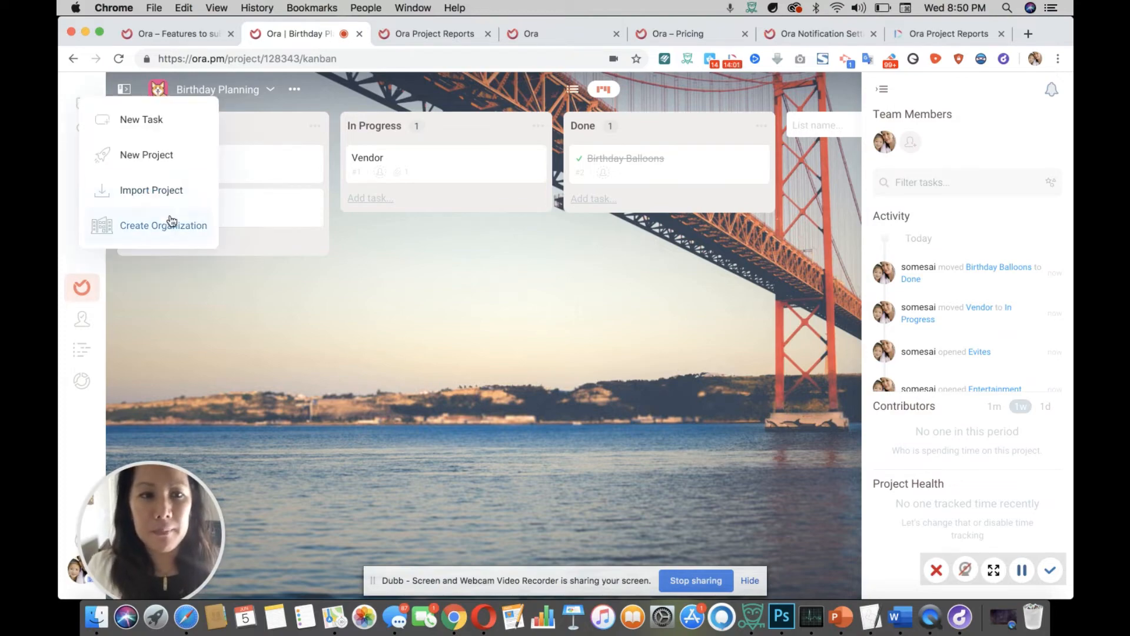
{"action": "left_click", "coordinate": [182, 158]}
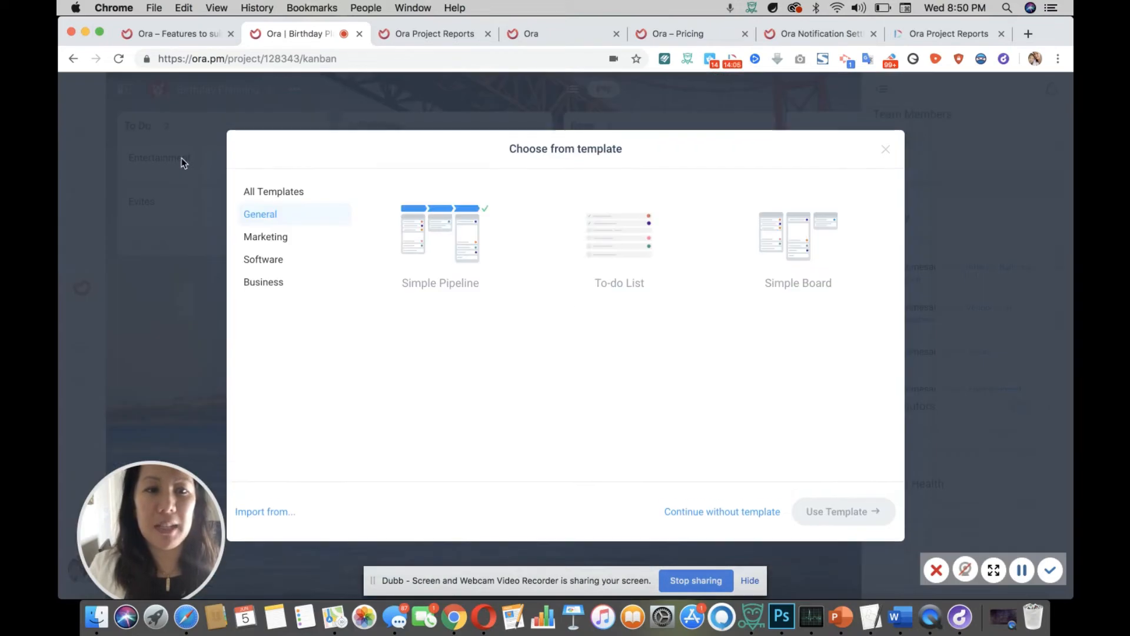
{"action": "left_click", "coordinate": [288, 269]}
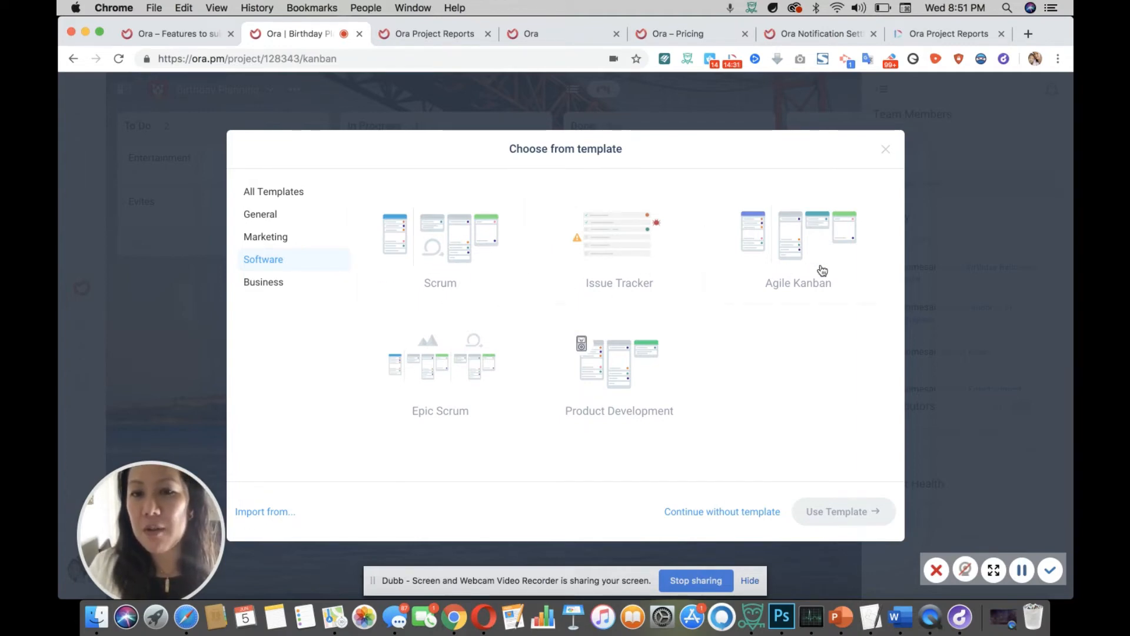
{"action": "left_click", "coordinate": [607, 375]}
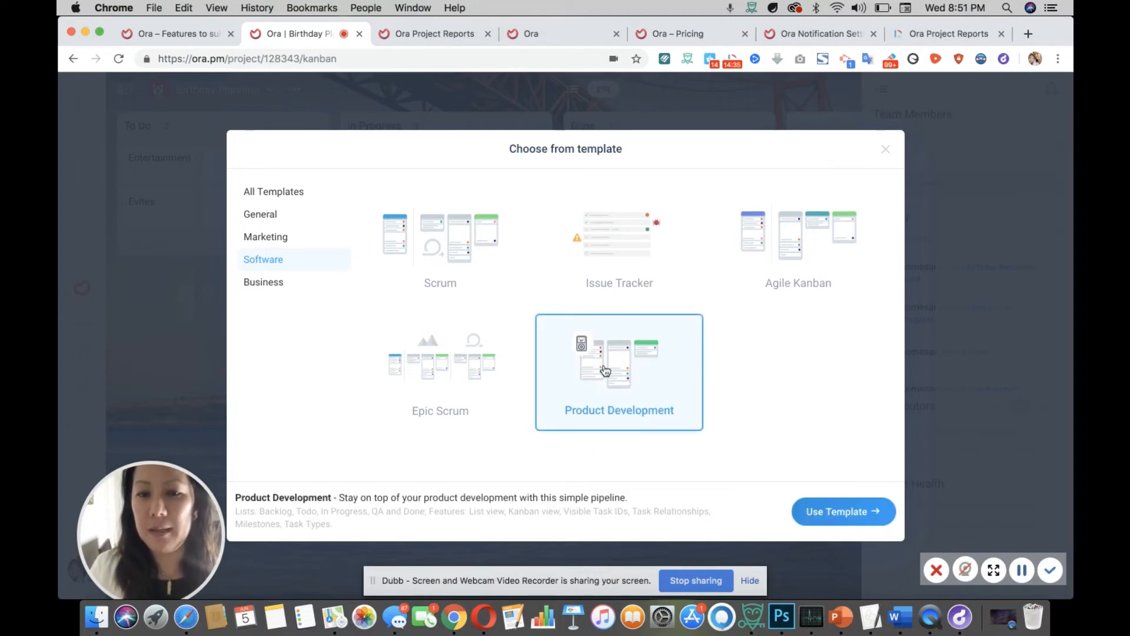
{"action": "left_click", "coordinate": [848, 521]}
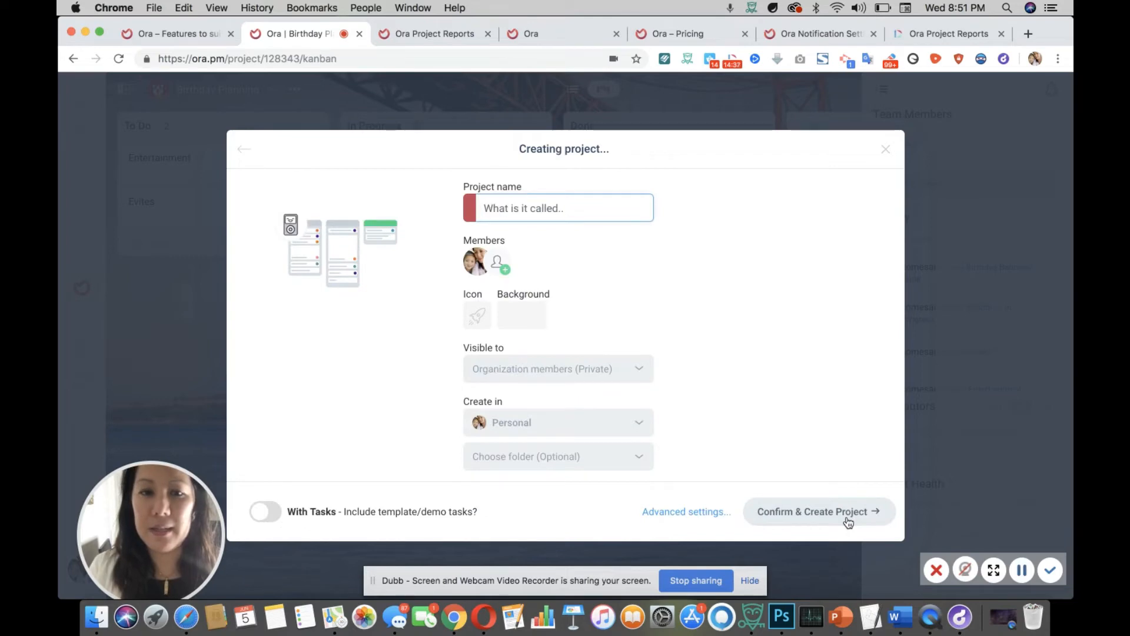
- Give the new project the yellow space shuttle icon and the plain light grey background
{"action": "left_click", "coordinate": [477, 316]}
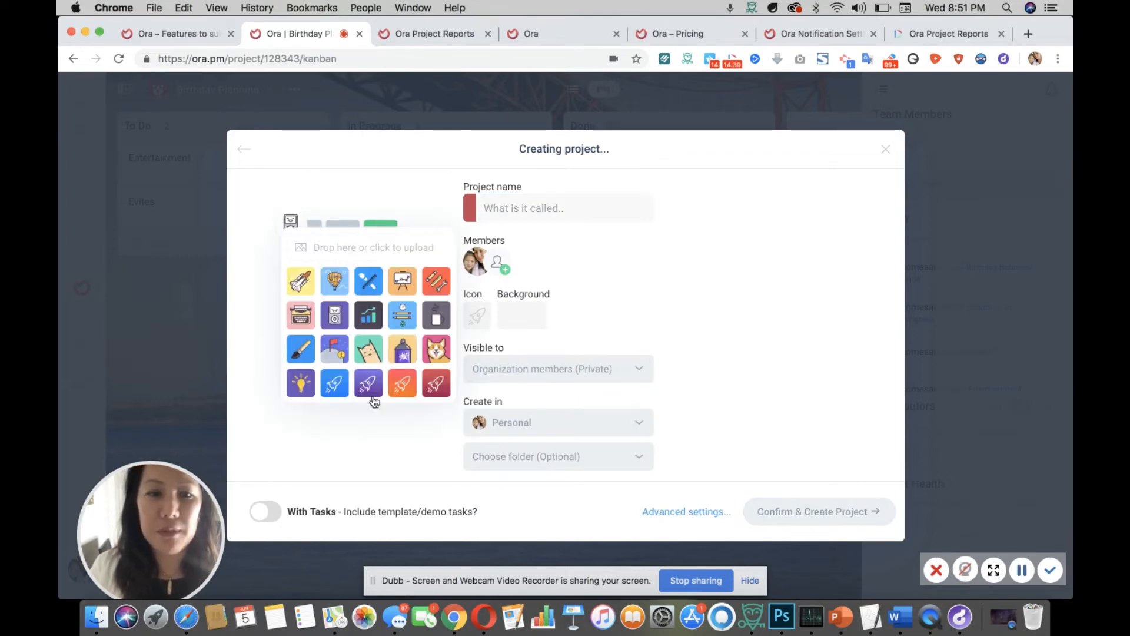
{"action": "left_click", "coordinate": [300, 283]}
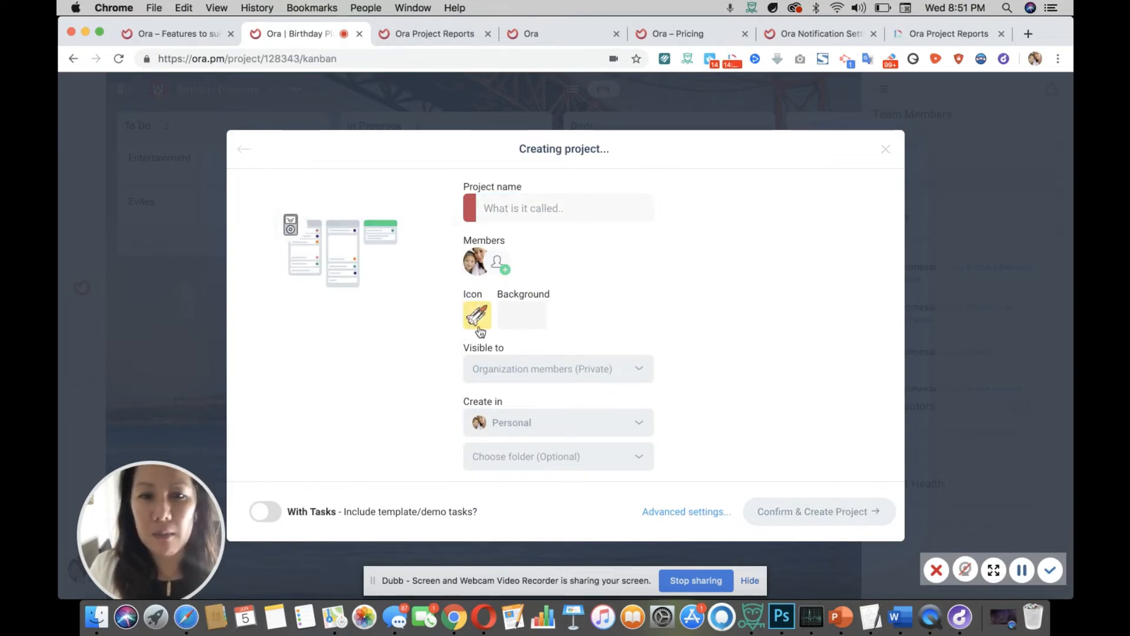
{"action": "left_click", "coordinate": [523, 314]}
{"action": "left_click", "coordinate": [601, 161]}
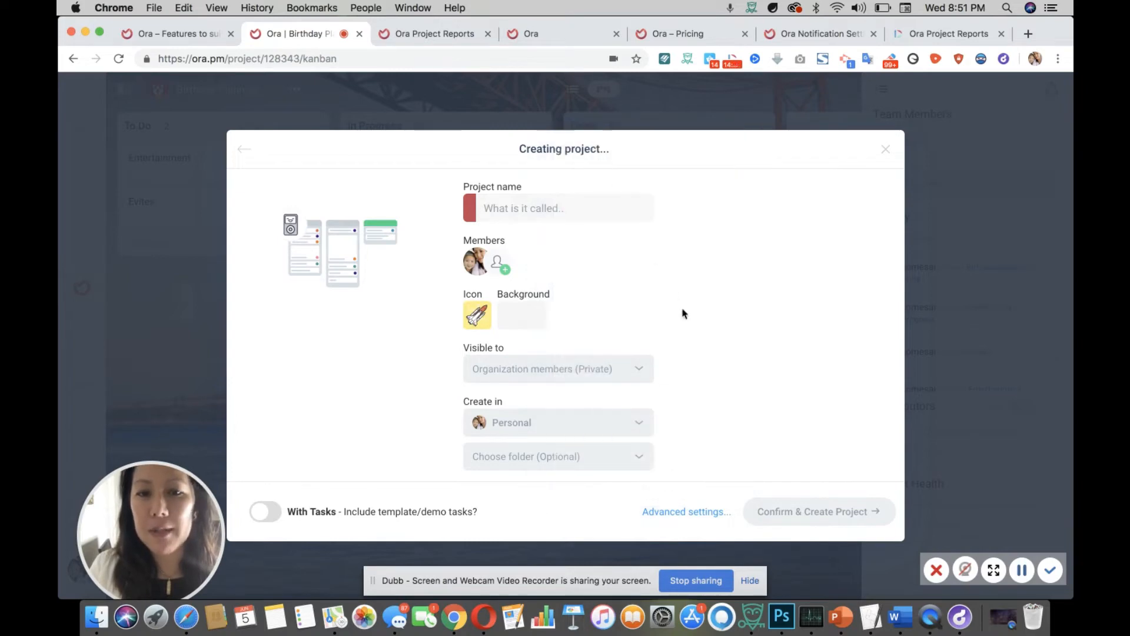
- Assign the new project to the Somesai organization and enable Time Tracking and Custom project visibility in its advanced settings
{"action": "left_click", "coordinate": [572, 418]}
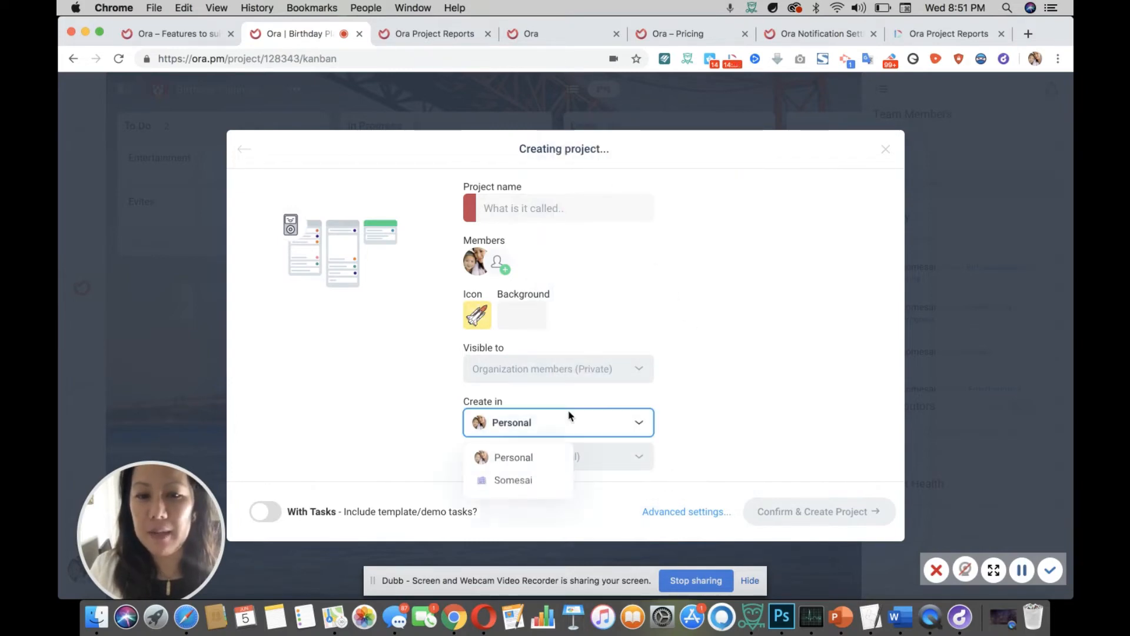
{"action": "left_click", "coordinate": [526, 482]}
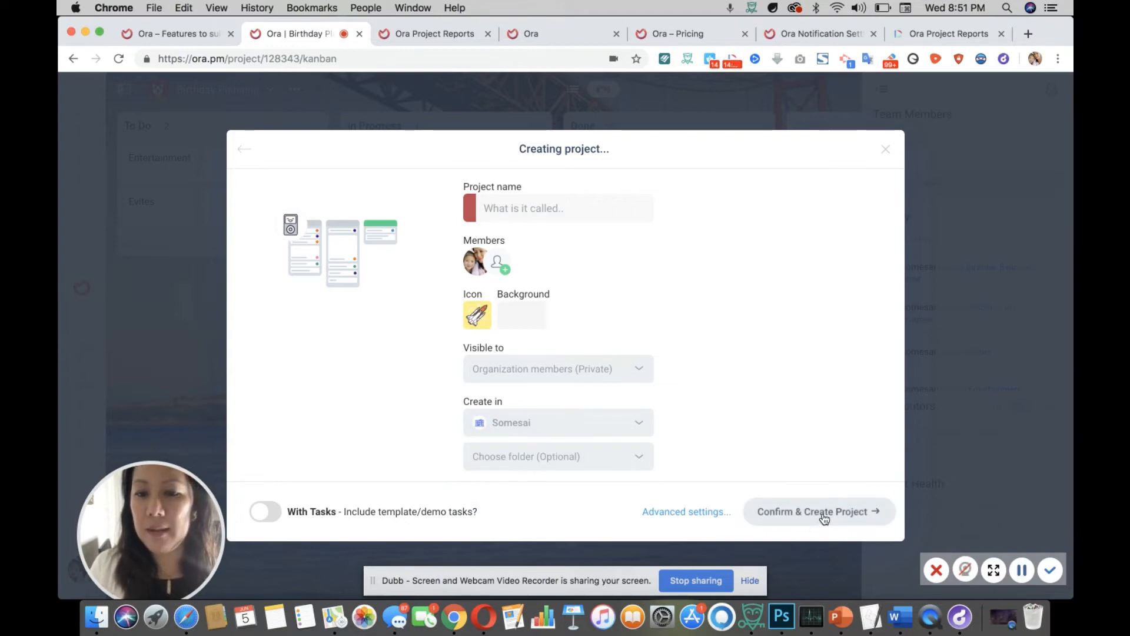
{"action": "left_click", "coordinate": [719, 515]}
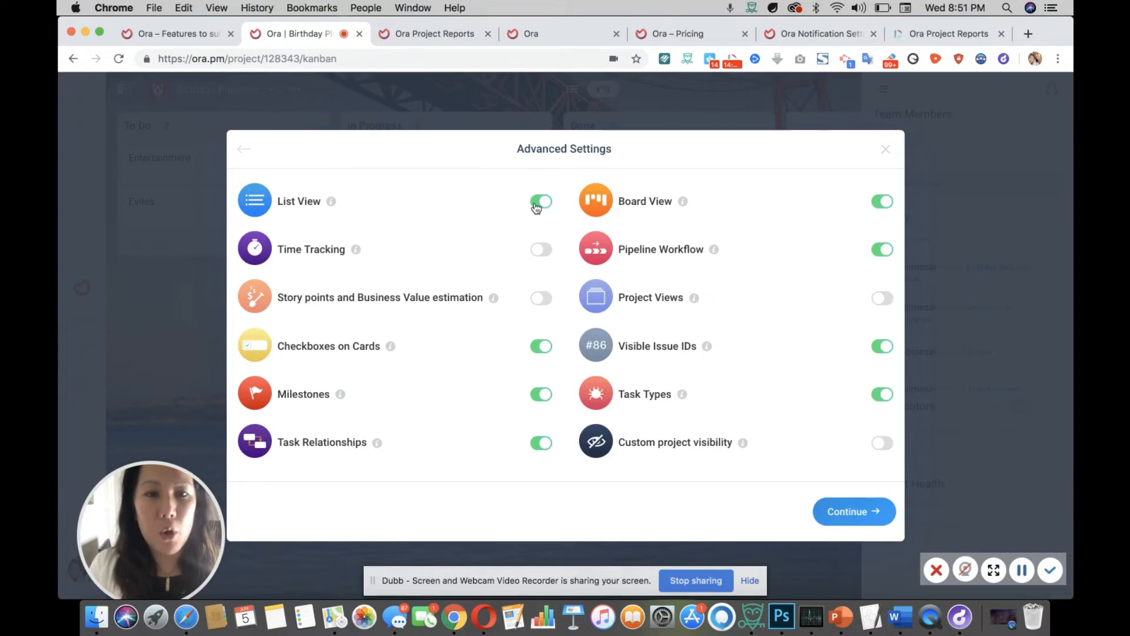
{"action": "left_click", "coordinate": [543, 251]}
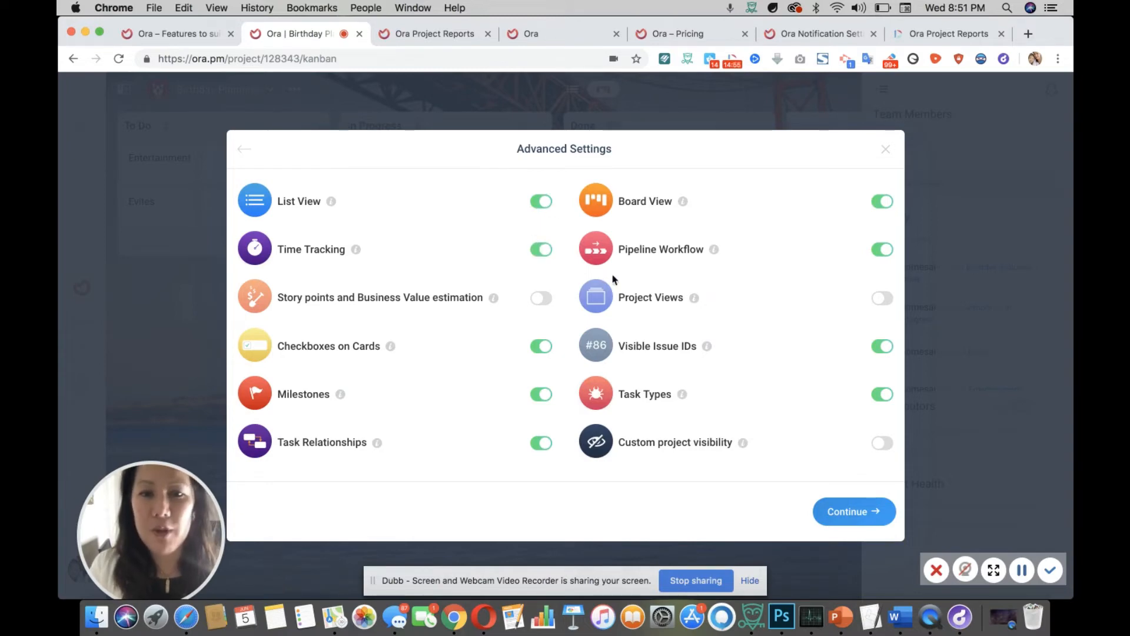
{"action": "left_click", "coordinate": [882, 443]}
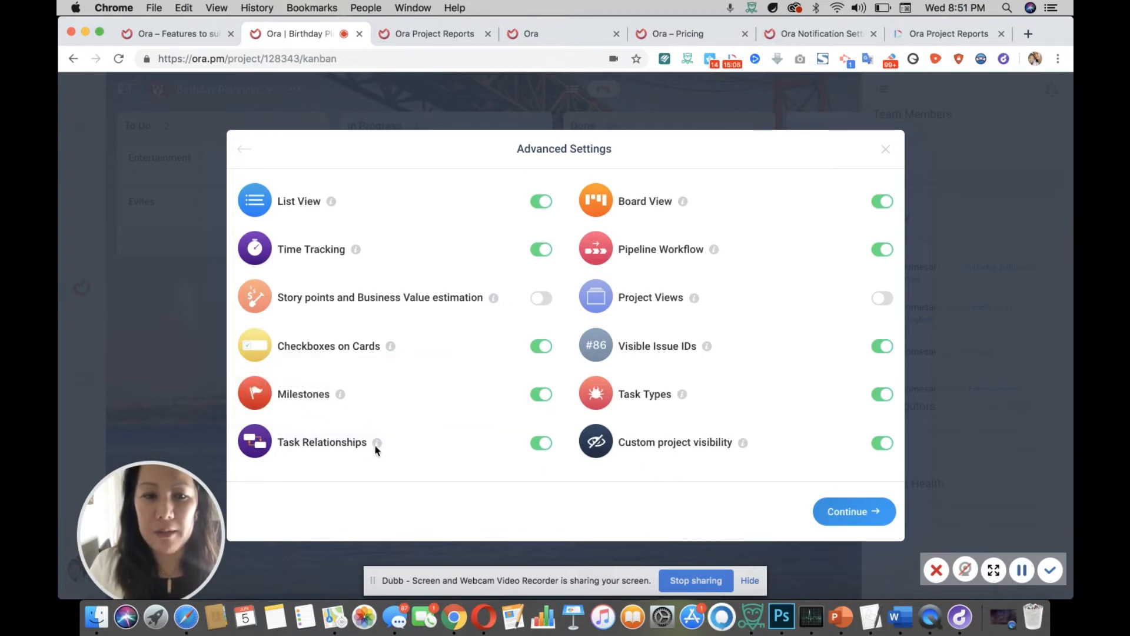
{"action": "mouse_move", "coordinate": [375, 449]}
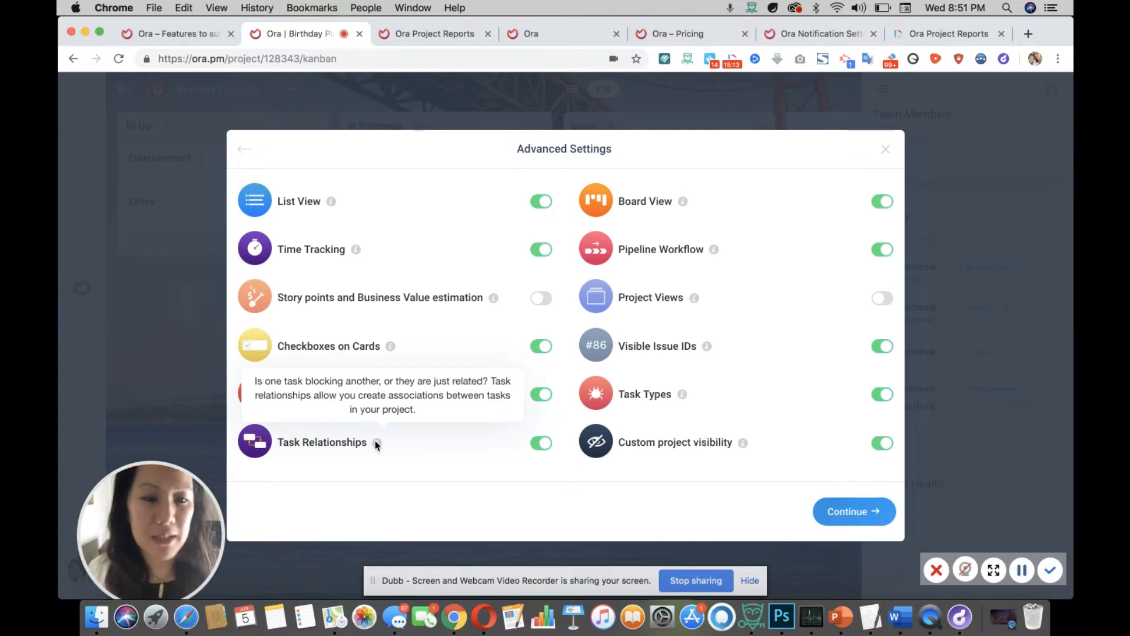
{"action": "left_click", "coordinate": [851, 511]}
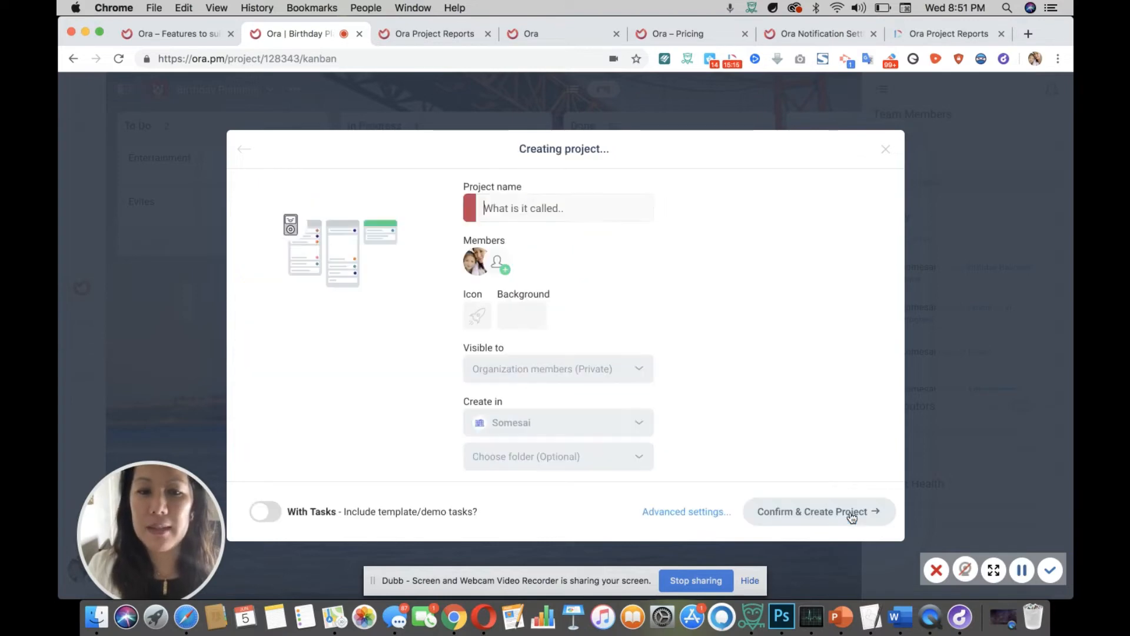
{"action": "left_click", "coordinate": [857, 514]}
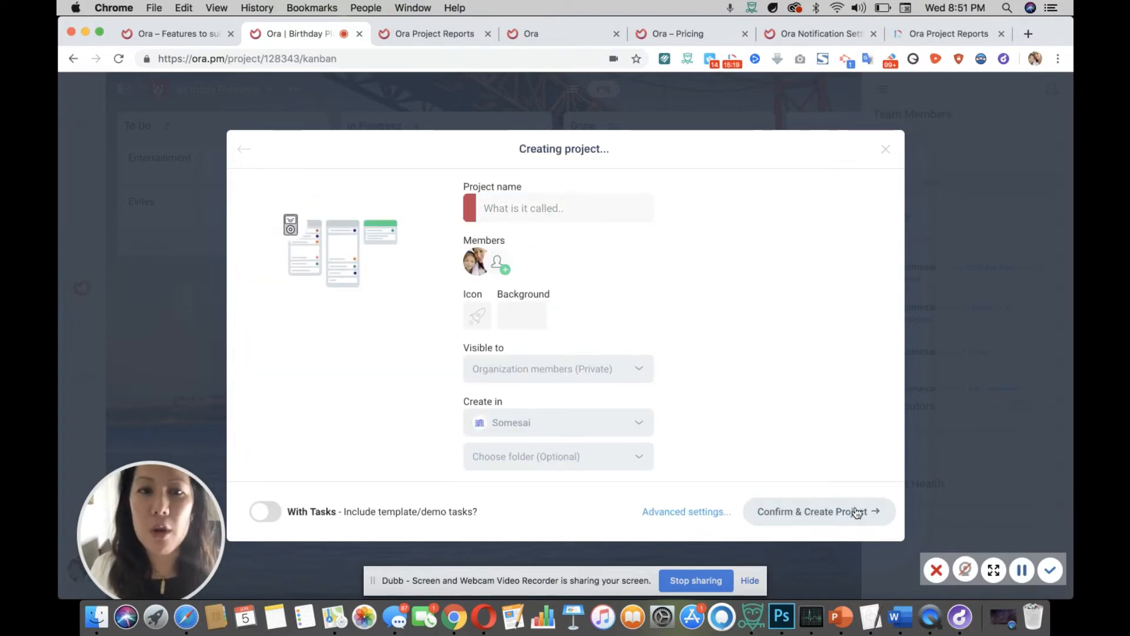
- Name the project Web development and include the template's demo tasks
{"action": "left_click", "coordinate": [592, 212]}
{"action": "type", "text": "Web development"}
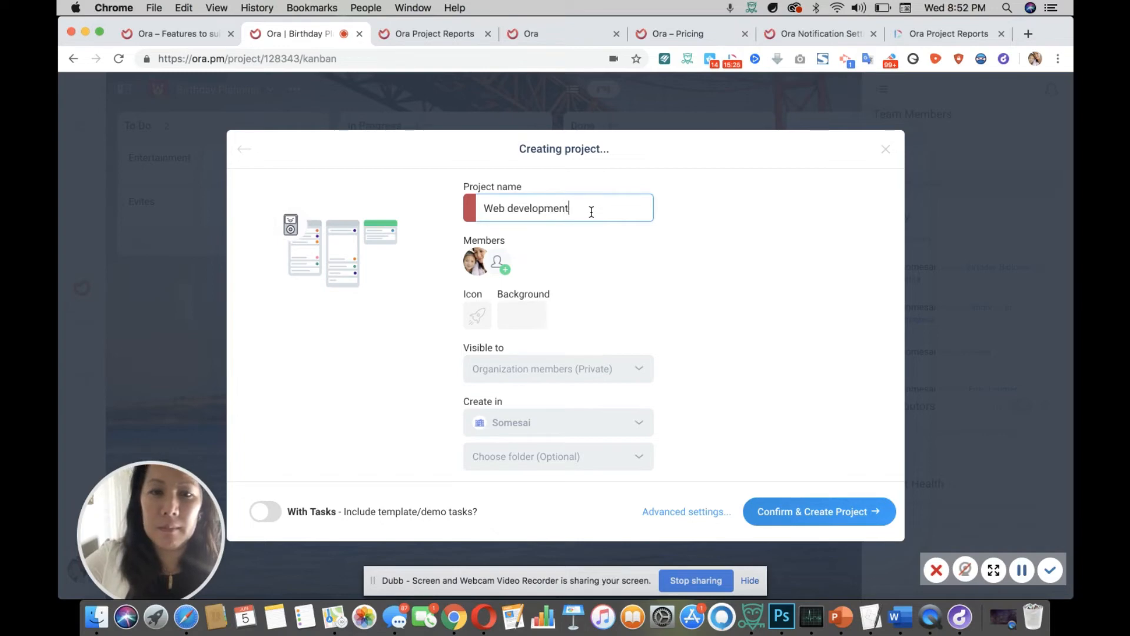
{"action": "left_click", "coordinate": [477, 316]}
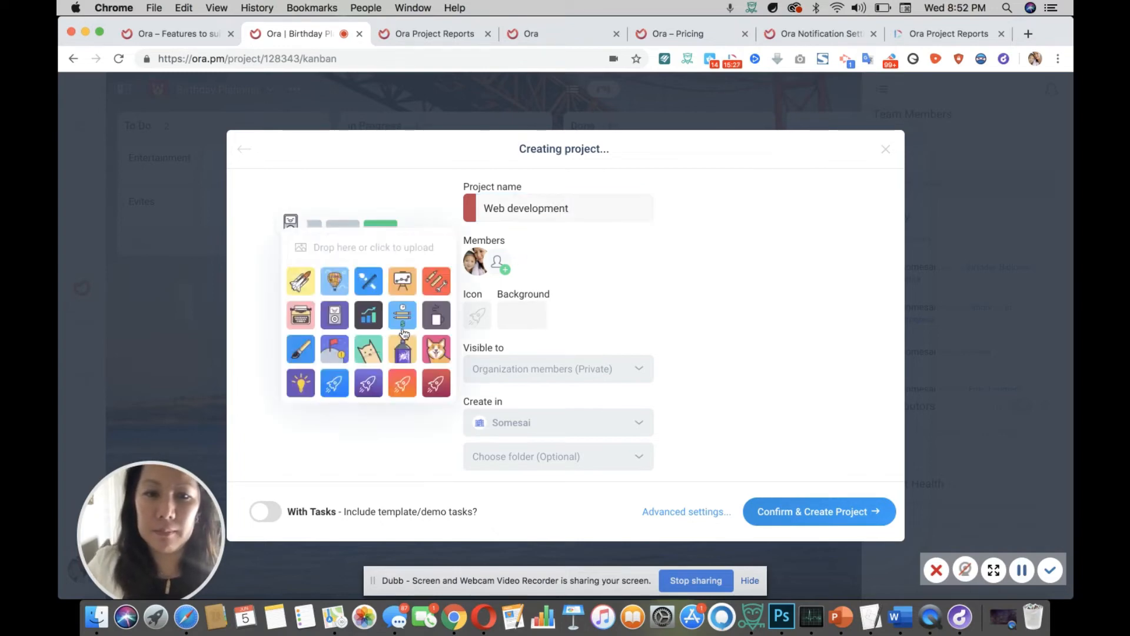
{"action": "left_click", "coordinate": [630, 318]}
{"action": "left_click", "coordinate": [794, 502]}
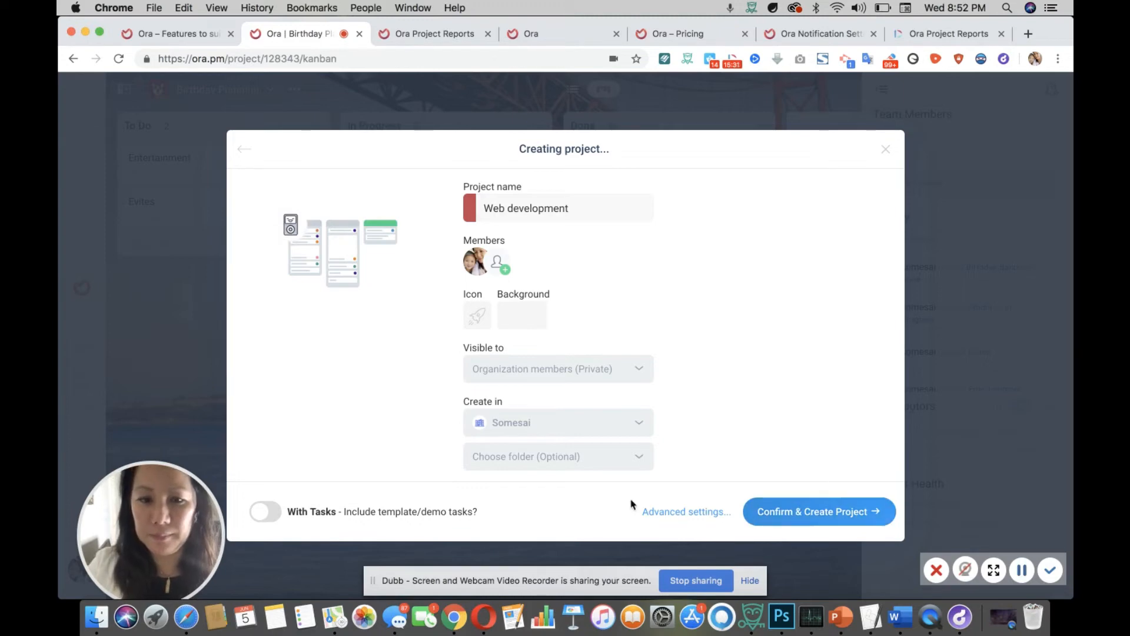
{"action": "left_click", "coordinate": [275, 513]}
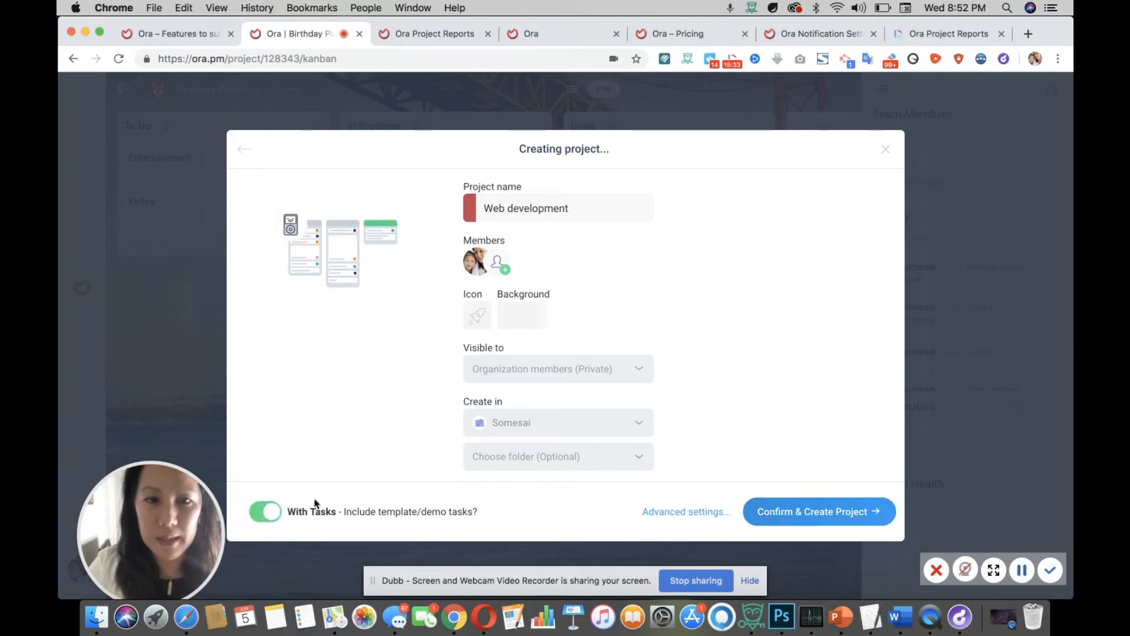
- Give the project the dark purple icon with the white cup and the pink-to-orange gradient background
{"action": "left_click", "coordinate": [484, 315]}
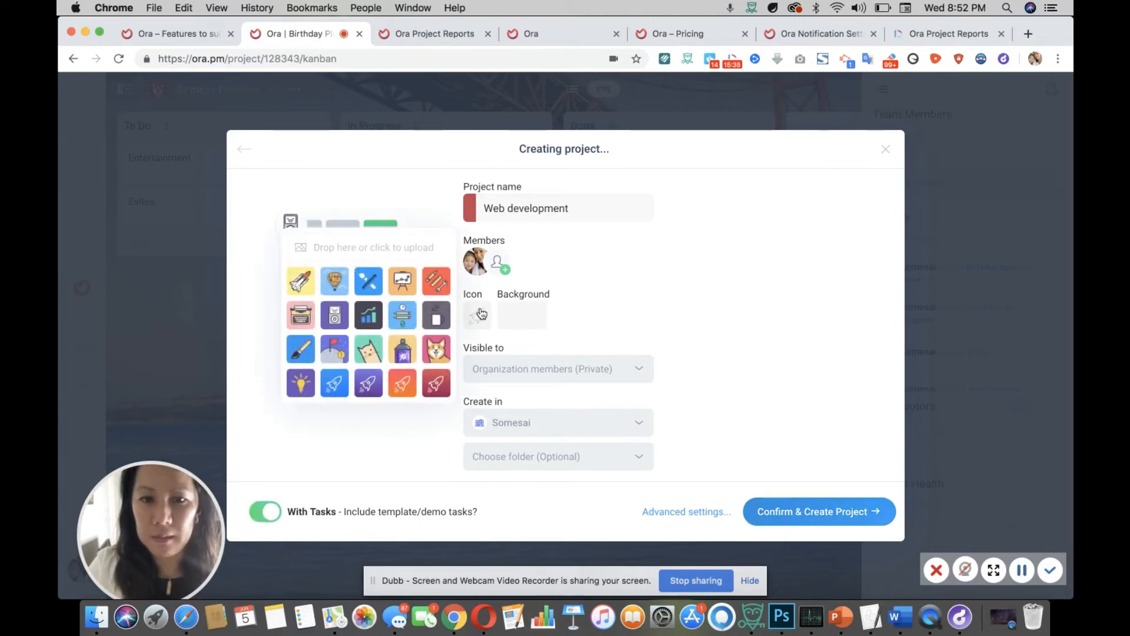
{"action": "left_click", "coordinate": [437, 322]}
{"action": "left_click", "coordinate": [513, 318]}
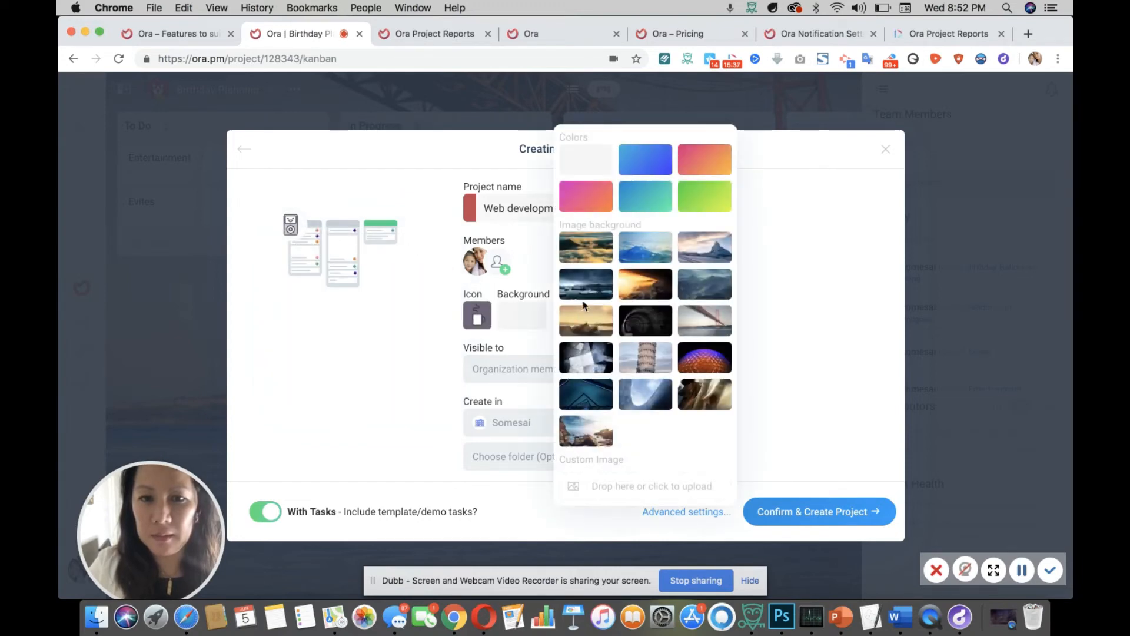
{"action": "left_click", "coordinate": [587, 197]}
- Make the project visible to Everyone (Public) and create it
{"action": "left_click", "coordinate": [616, 369]}
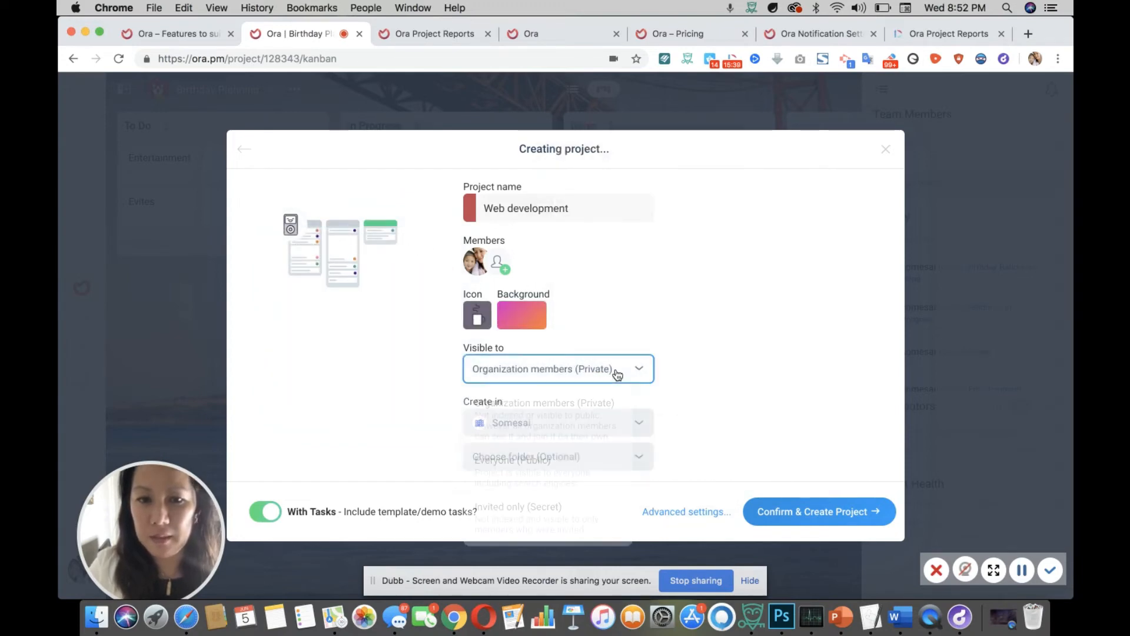
{"action": "left_click", "coordinate": [579, 475]}
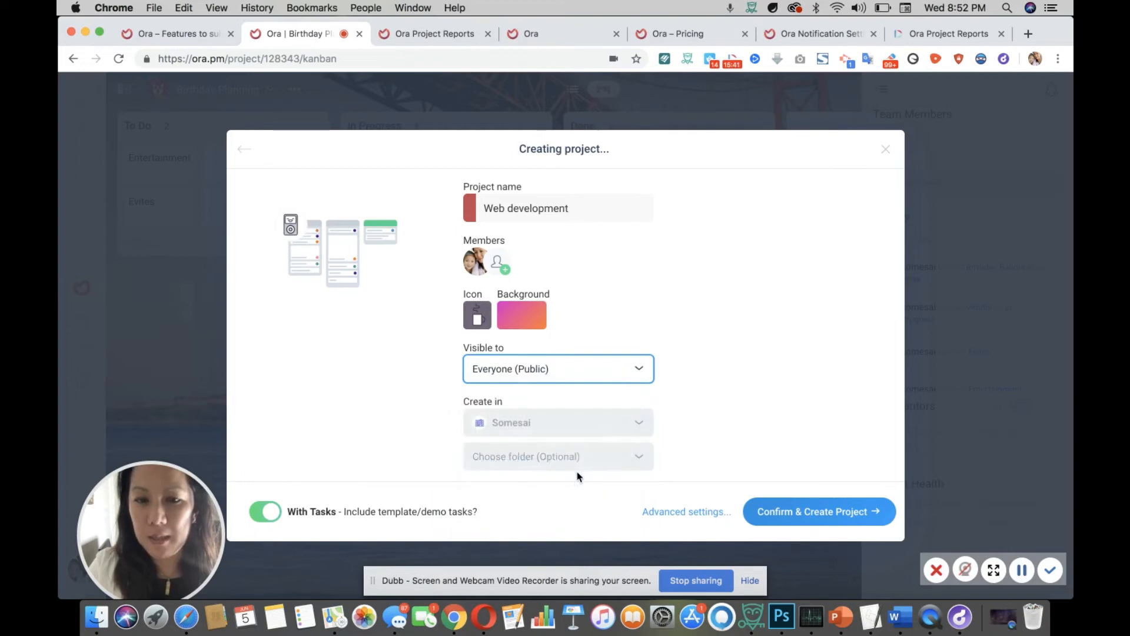
{"action": "left_click", "coordinate": [589, 381]}
{"action": "left_click", "coordinate": [600, 365]}
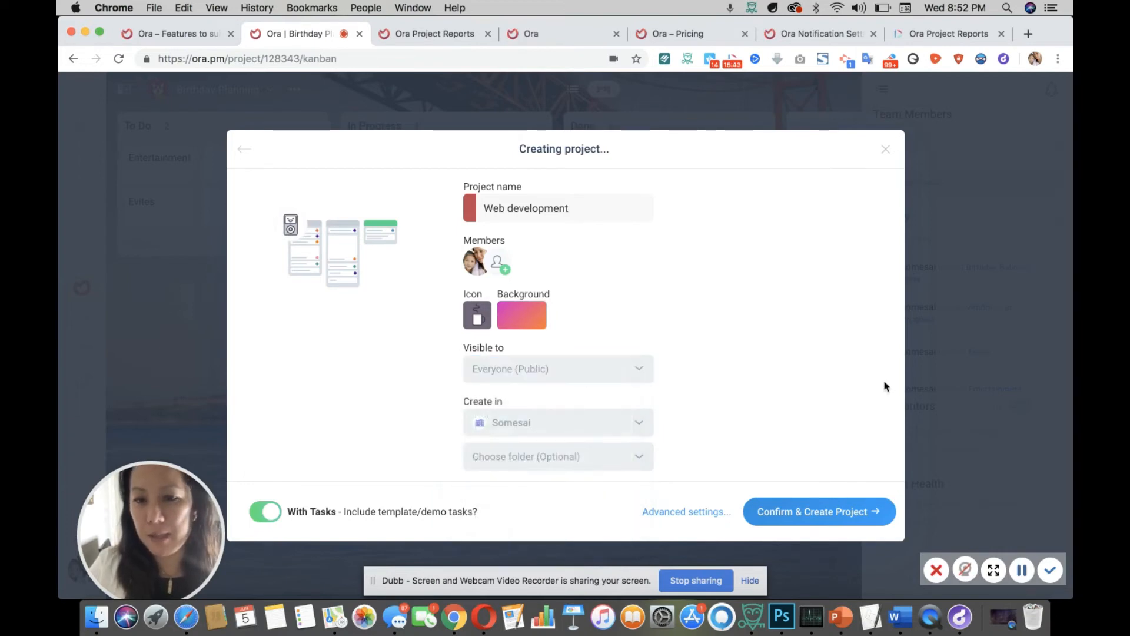
{"action": "left_click", "coordinate": [825, 513]}
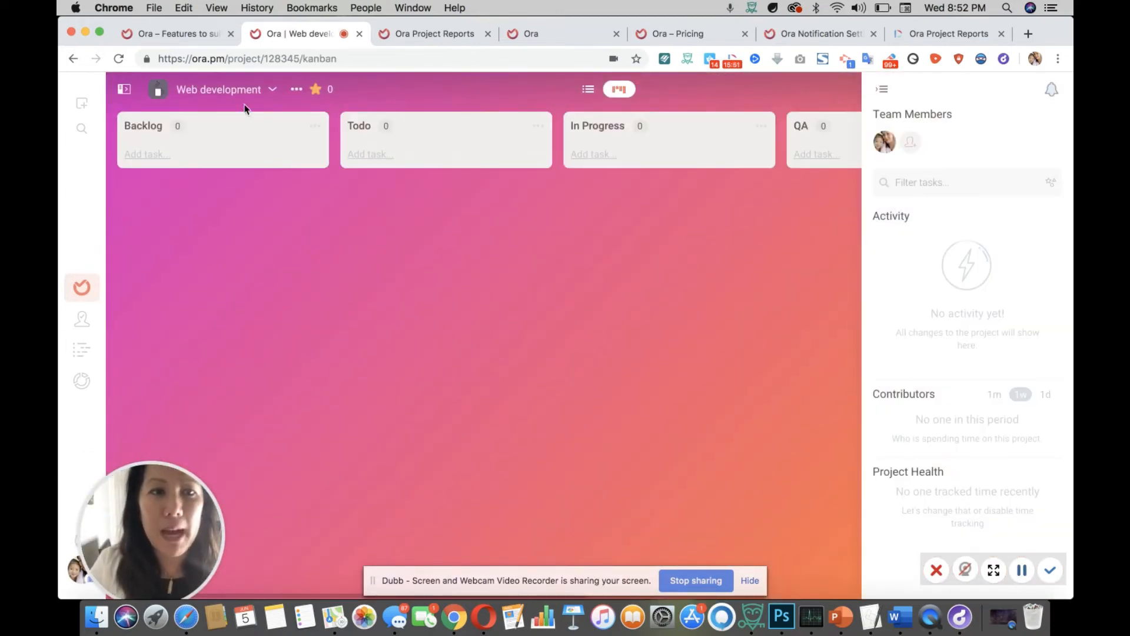
{"action": "left_click", "coordinate": [270, 92]}
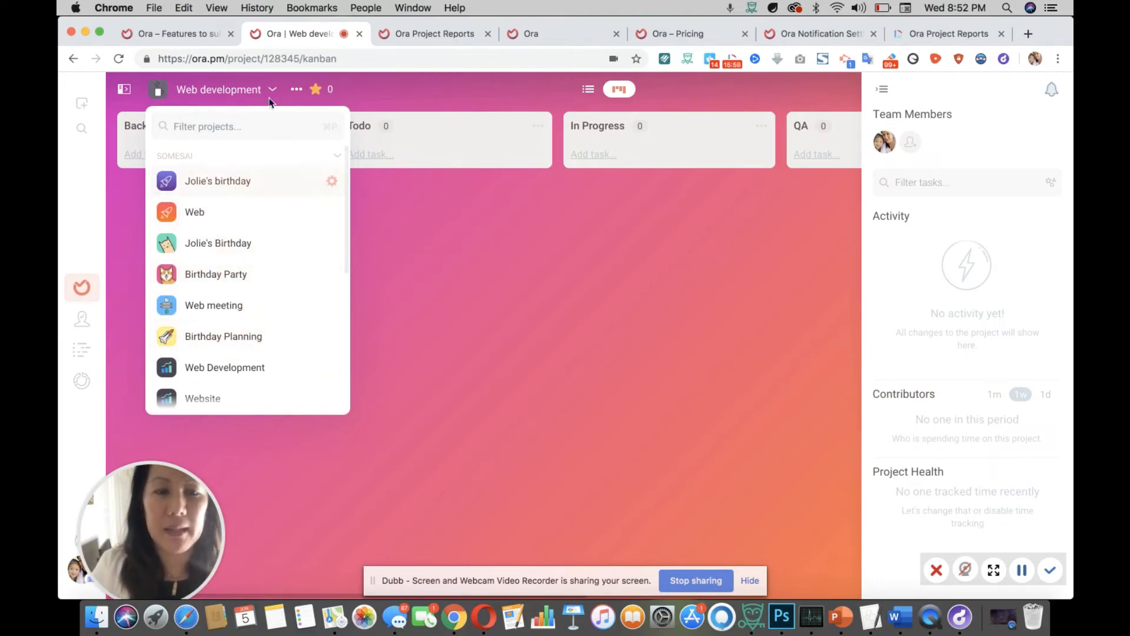
{"action": "left_click", "coordinate": [453, 257]}
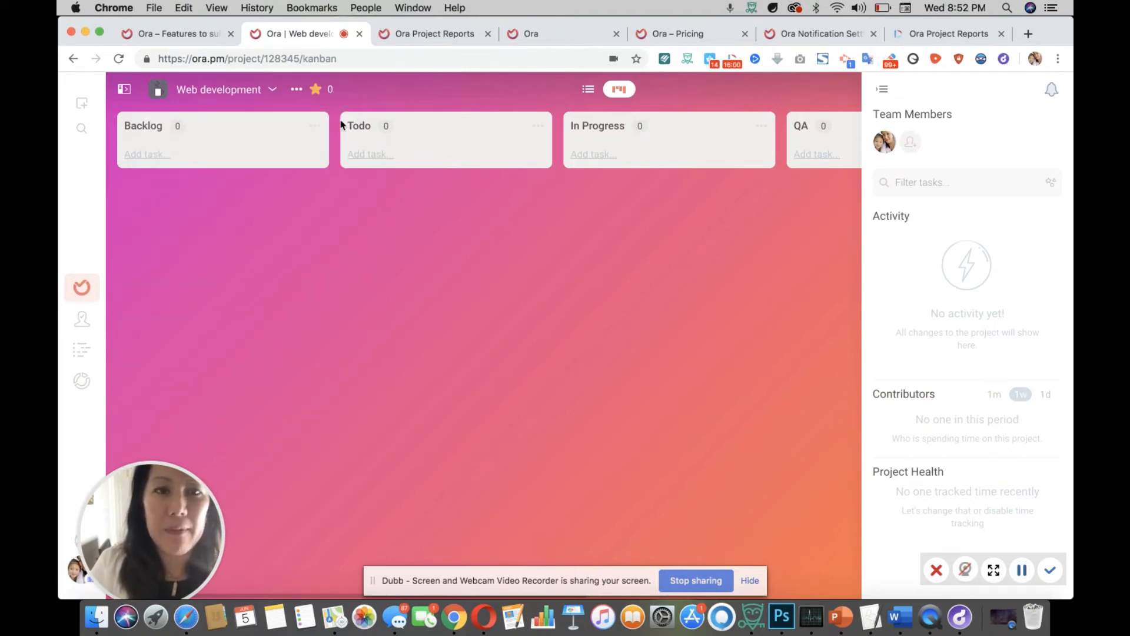
{"action": "left_click", "coordinate": [297, 89]}
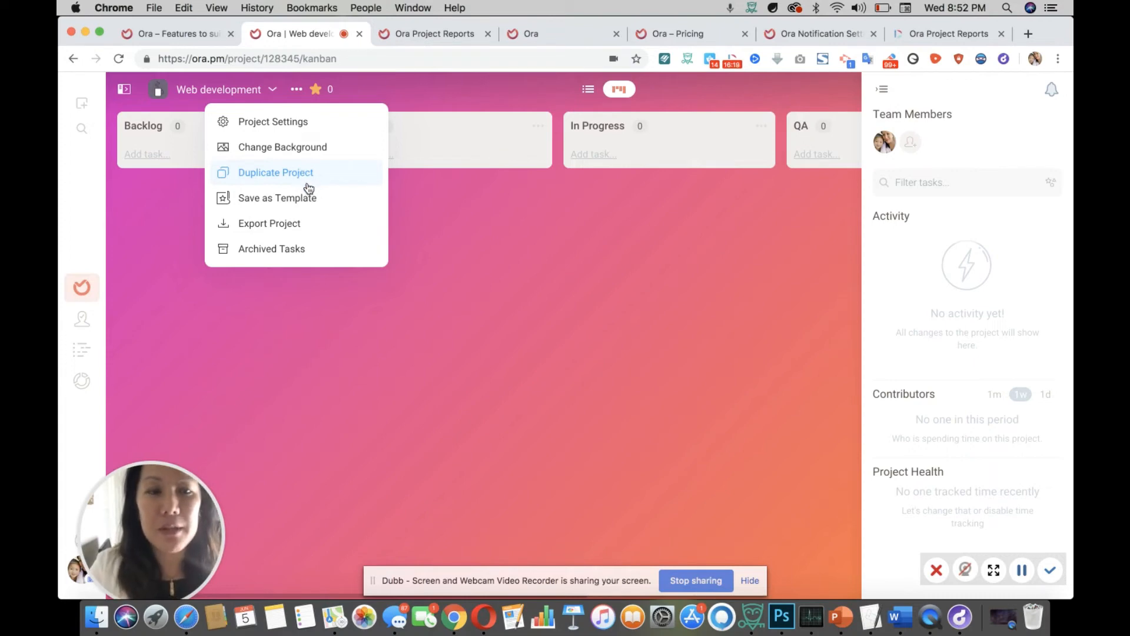
{"action": "left_click", "coordinate": [410, 226]}
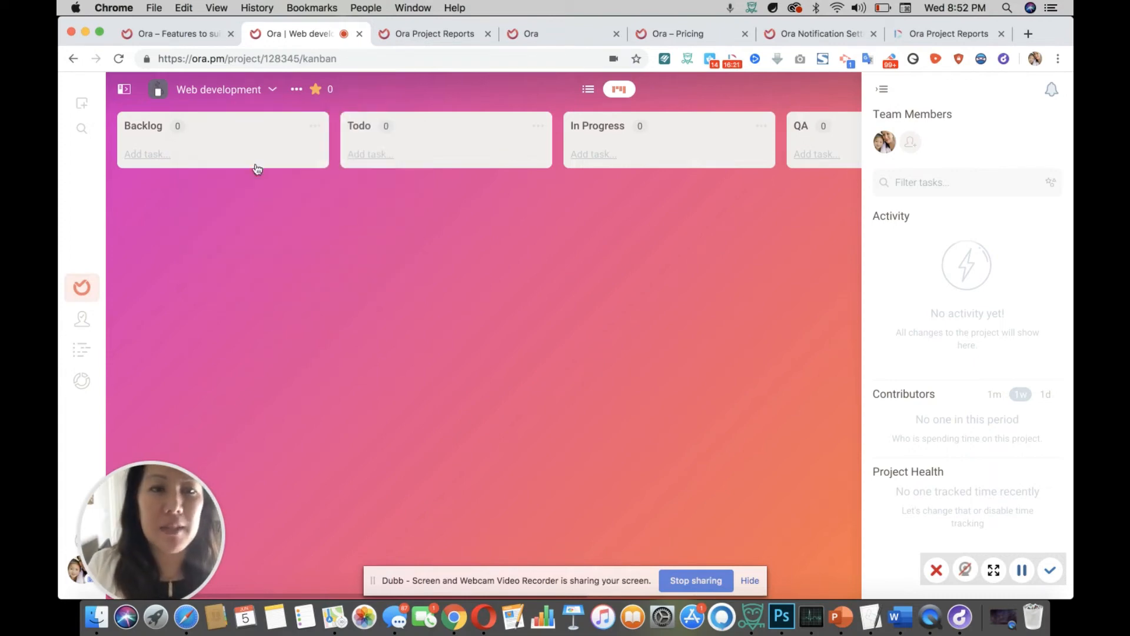
- Examine the Web development project's list layout and unread notifications, and return to the Kanban board
{"action": "left_click", "coordinate": [590, 90]}
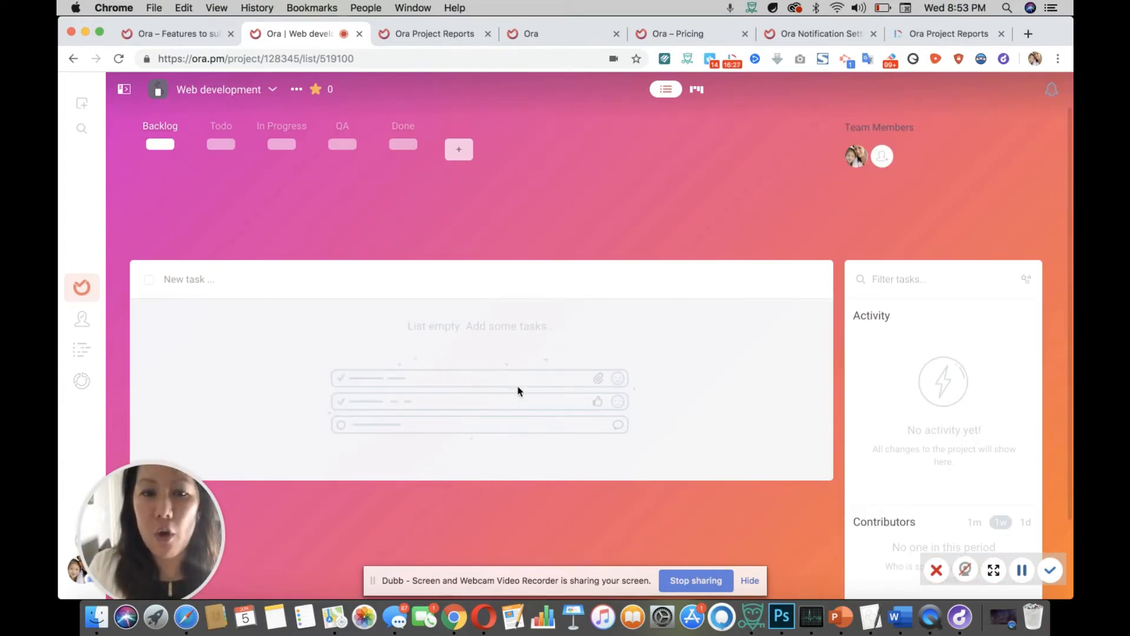
{"action": "left_click", "coordinate": [1053, 91]}
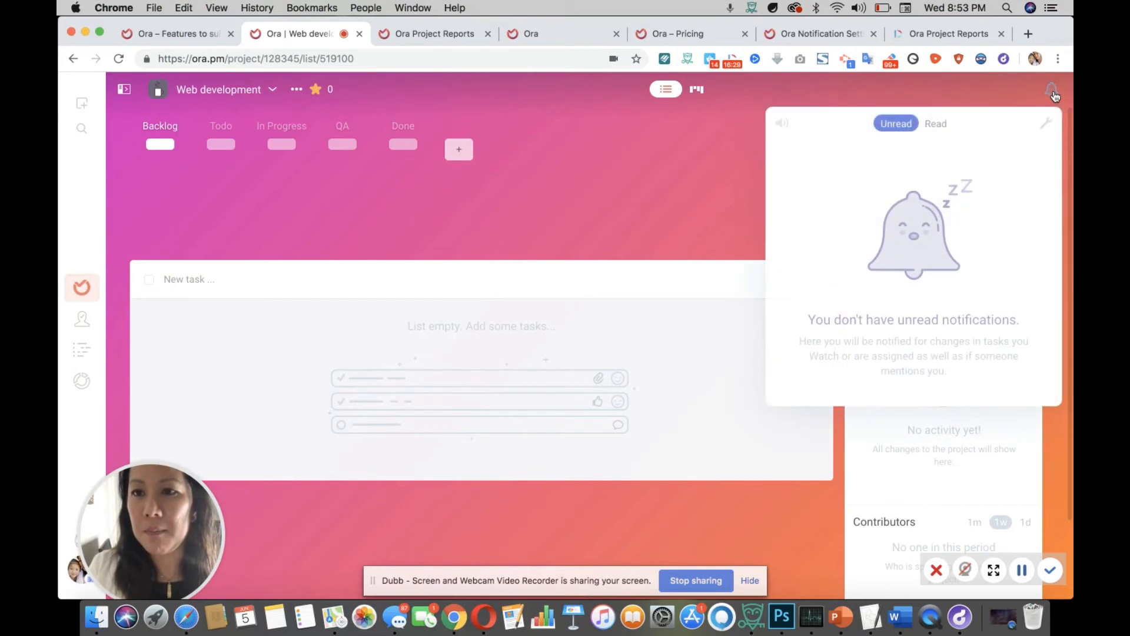
{"action": "left_click", "coordinate": [723, 143]}
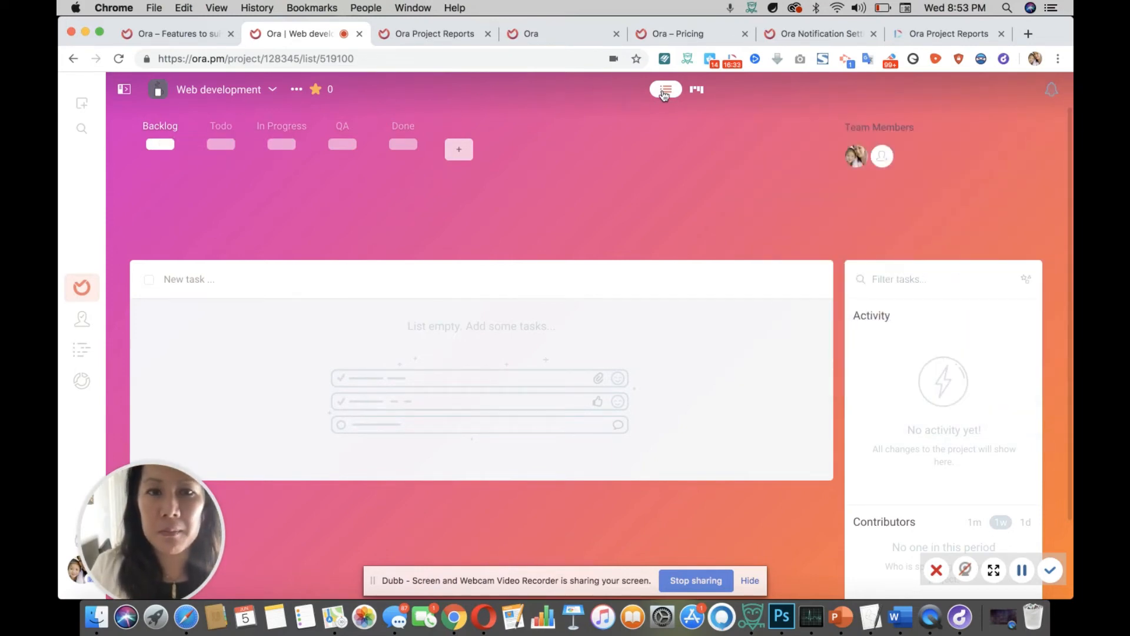
{"action": "left_click", "coordinate": [695, 89]}
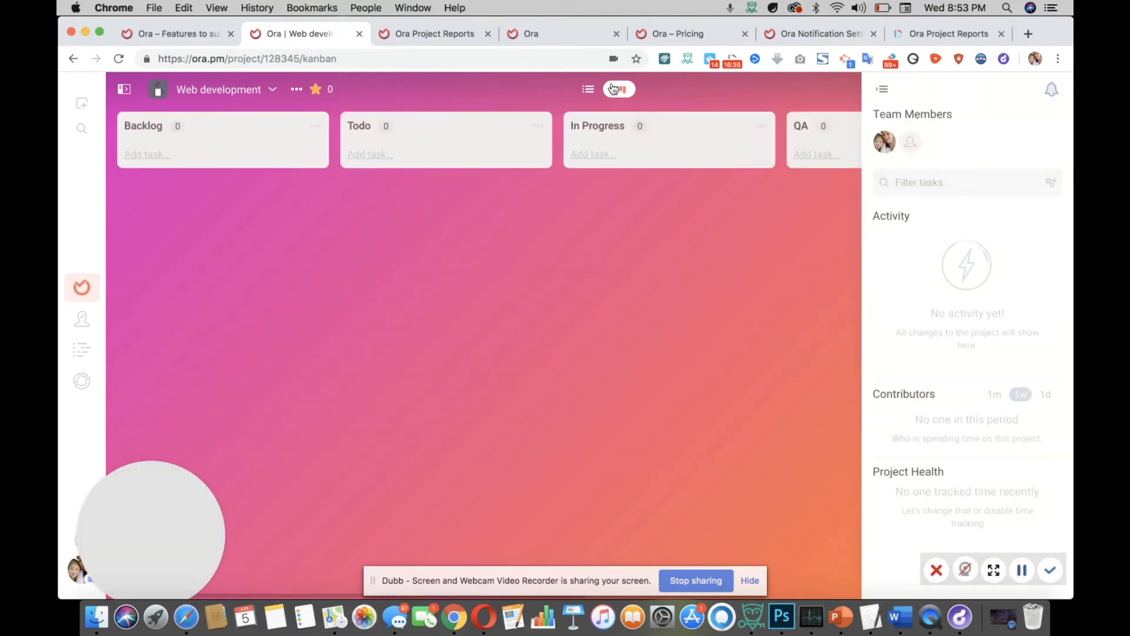
- Add the tasks Graphics and Content to the Backlog list
{"action": "left_click", "coordinate": [145, 156]}
{"action": "type", "text": "Graphics"}
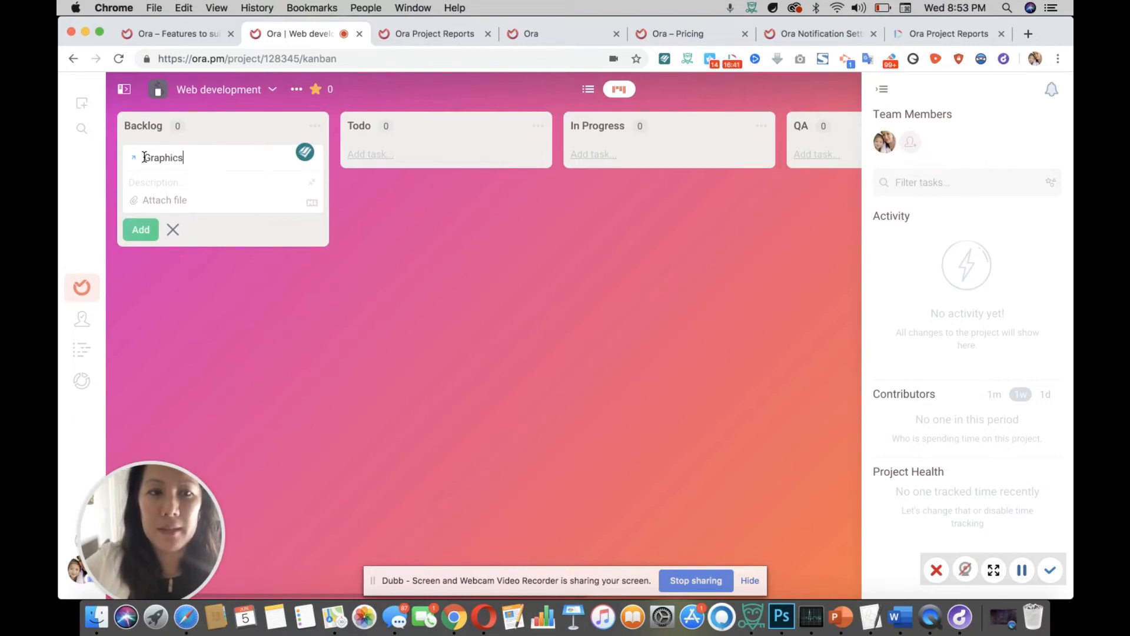
{"action": "left_click", "coordinate": [141, 229]}
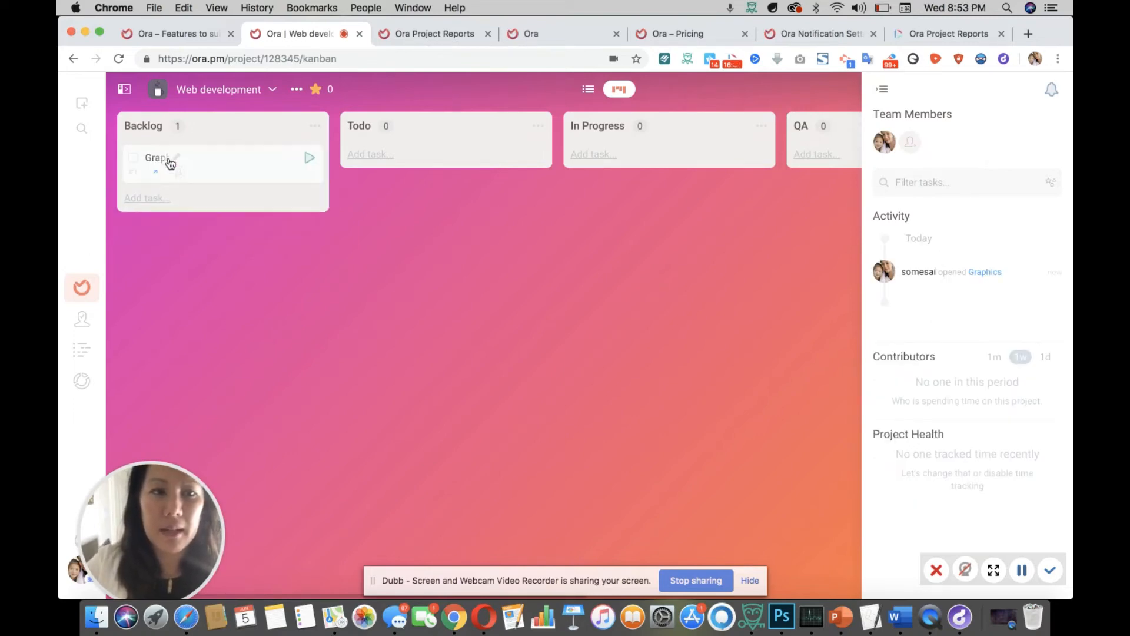
{"action": "left_click", "coordinate": [160, 200]}
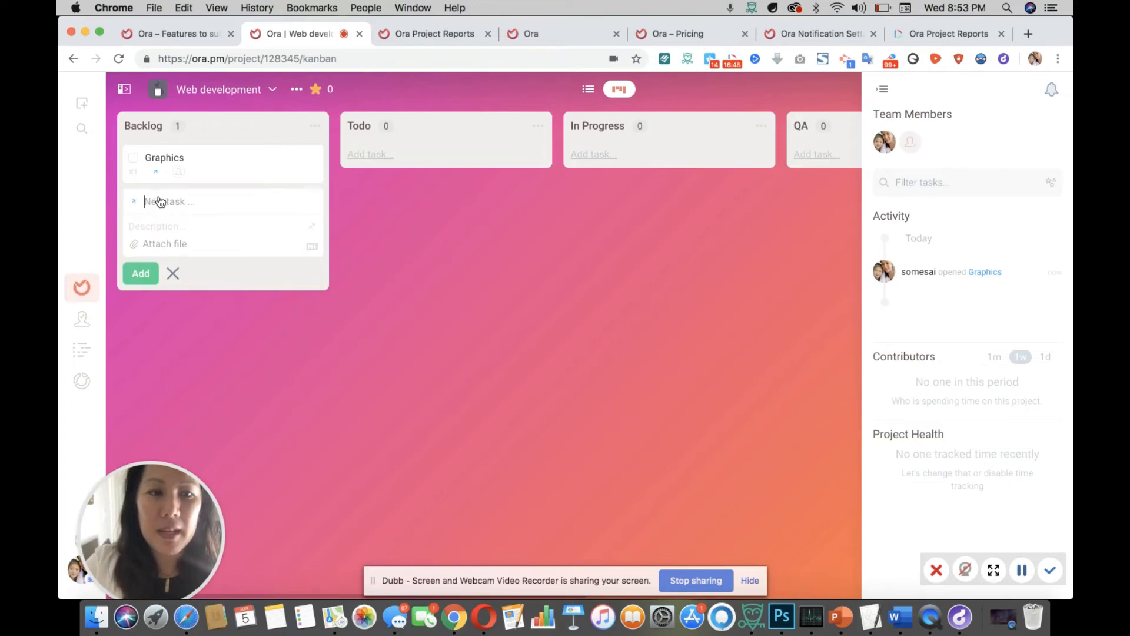
{"action": "type", "text": "Content"}
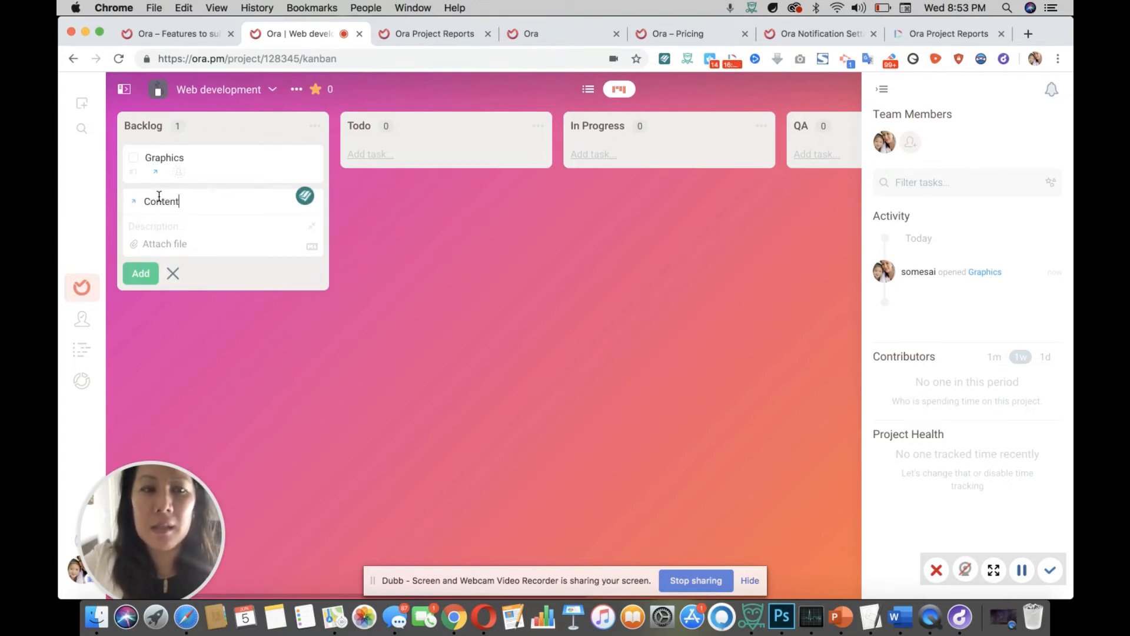
{"action": "left_click", "coordinate": [141, 272]}
- Add three more tasks to the Backlog list: Editor, Plain Language and 508
{"action": "left_click", "coordinate": [147, 242]}
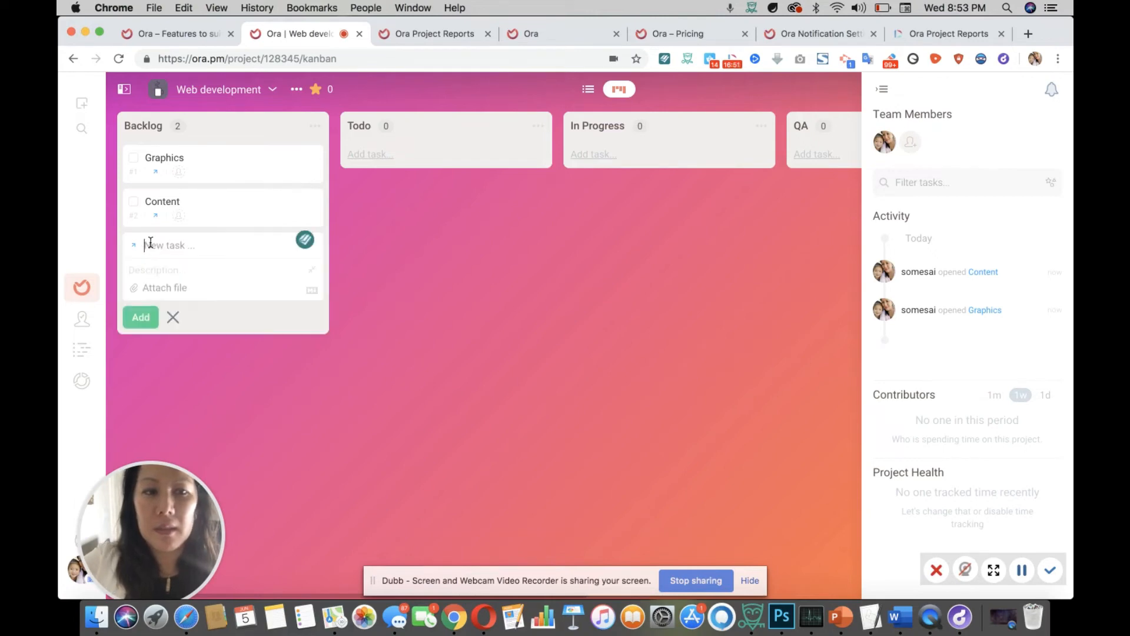
{"action": "type", "text": "Edito"}
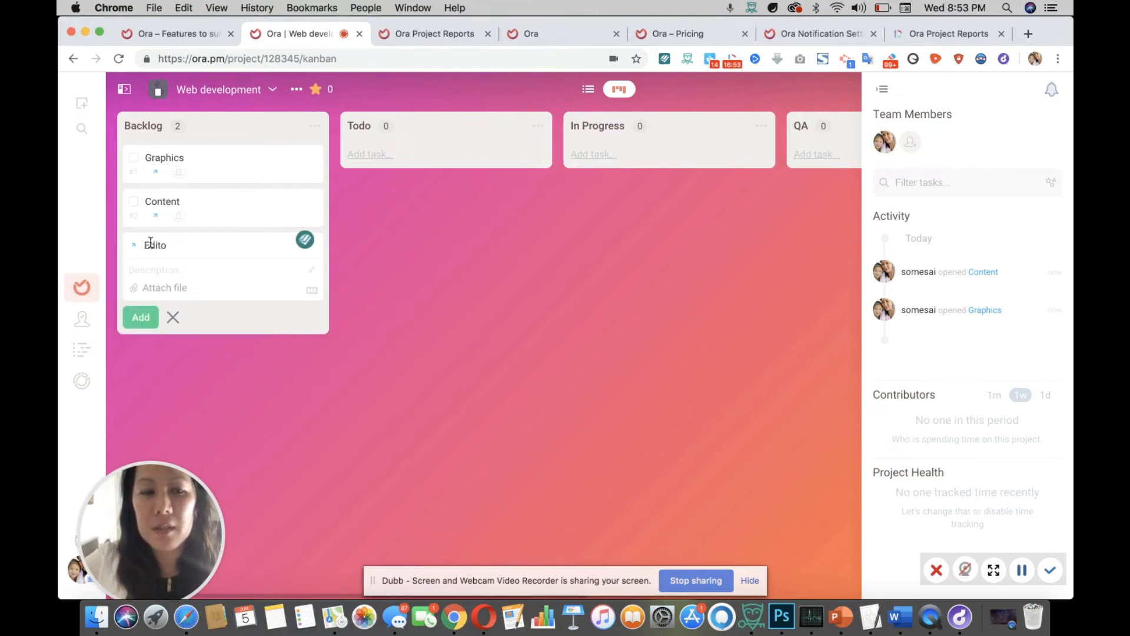
{"action": "type", "text": "r"}
{"action": "key", "text": "Return"}
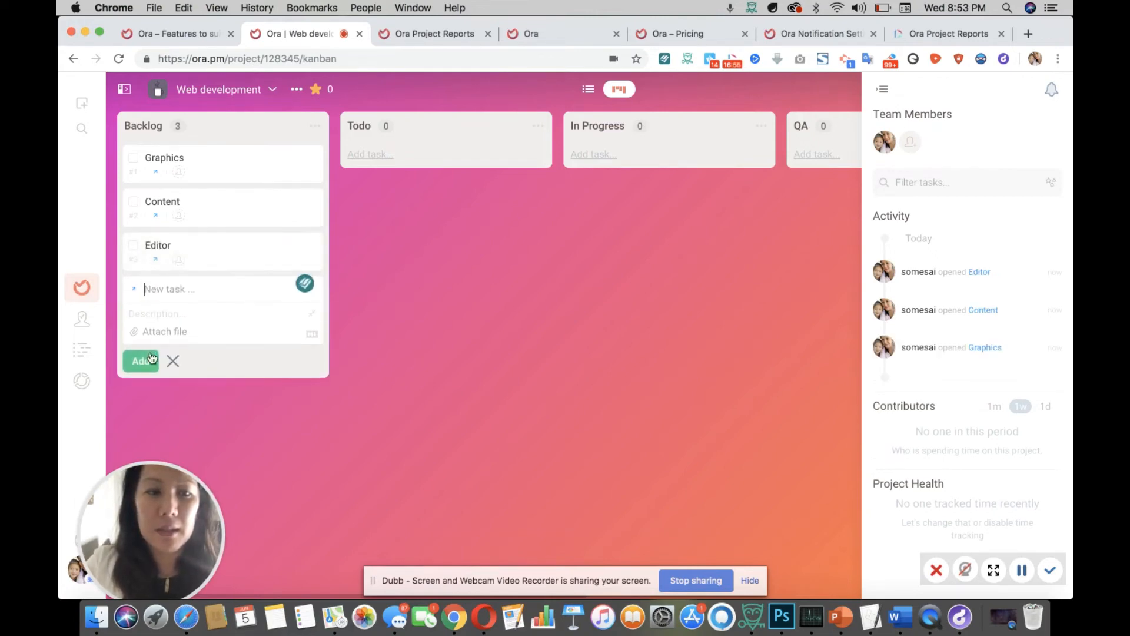
{"action": "type", "text": "Plain Language"}
{"action": "left_click", "coordinate": [141, 361]}
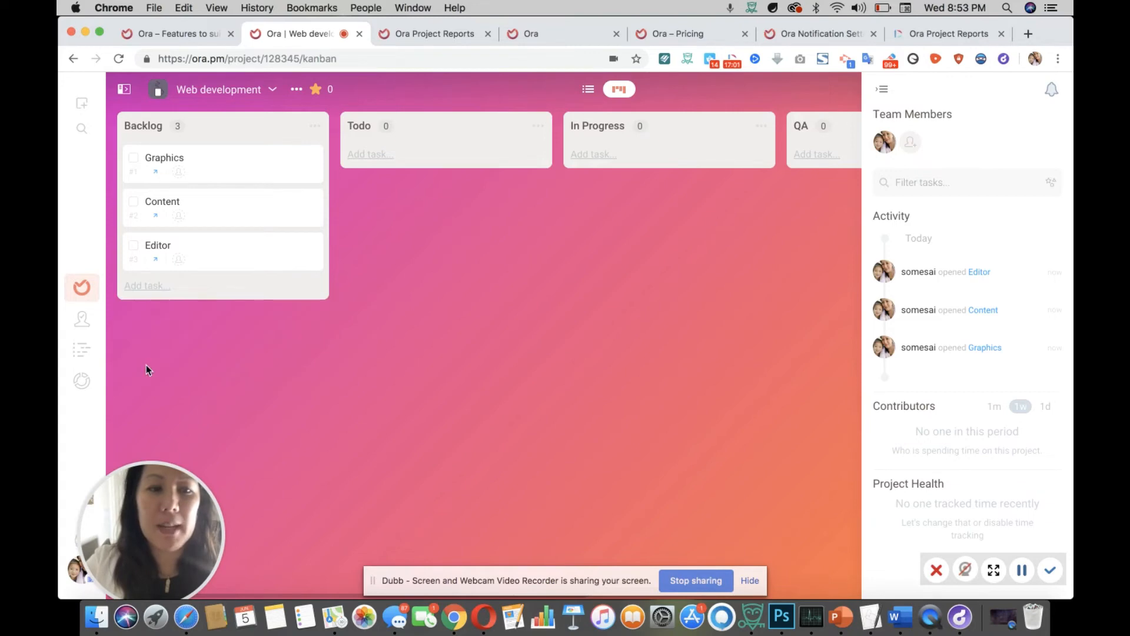
{"action": "left_click", "coordinate": [150, 329]}
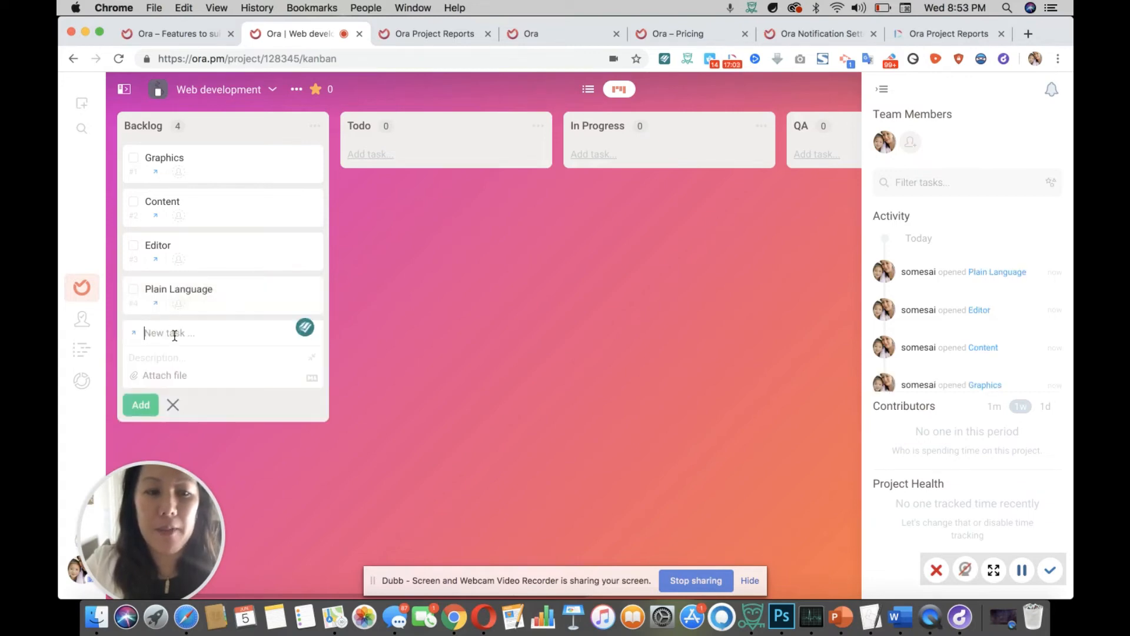
{"action": "type", "text": "508"}
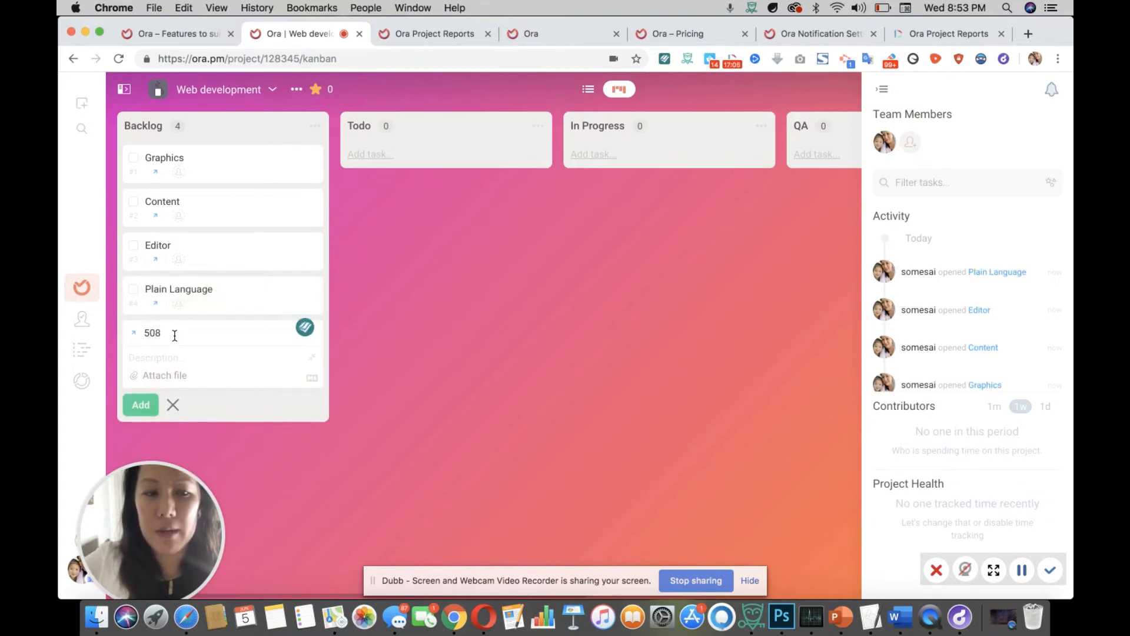
{"action": "left_click", "coordinate": [141, 405]}
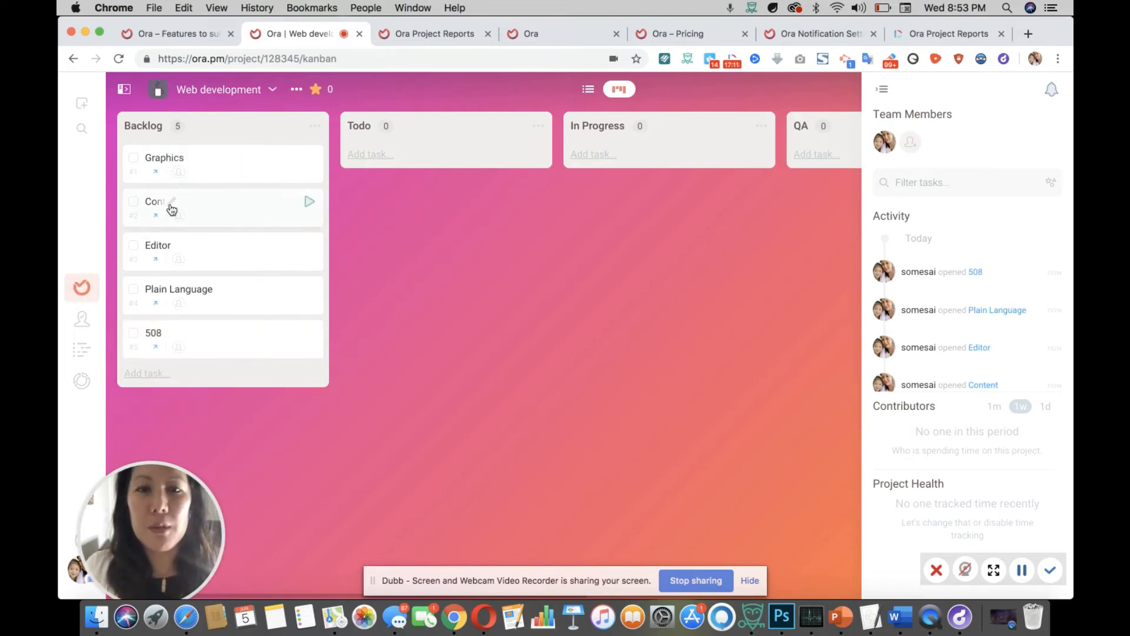
- Move the Content task to the Todo list and the Plain Language task to In Progress
{"action": "left_click_drag", "start_coordinate": [207, 209], "coordinate": [434, 169]}
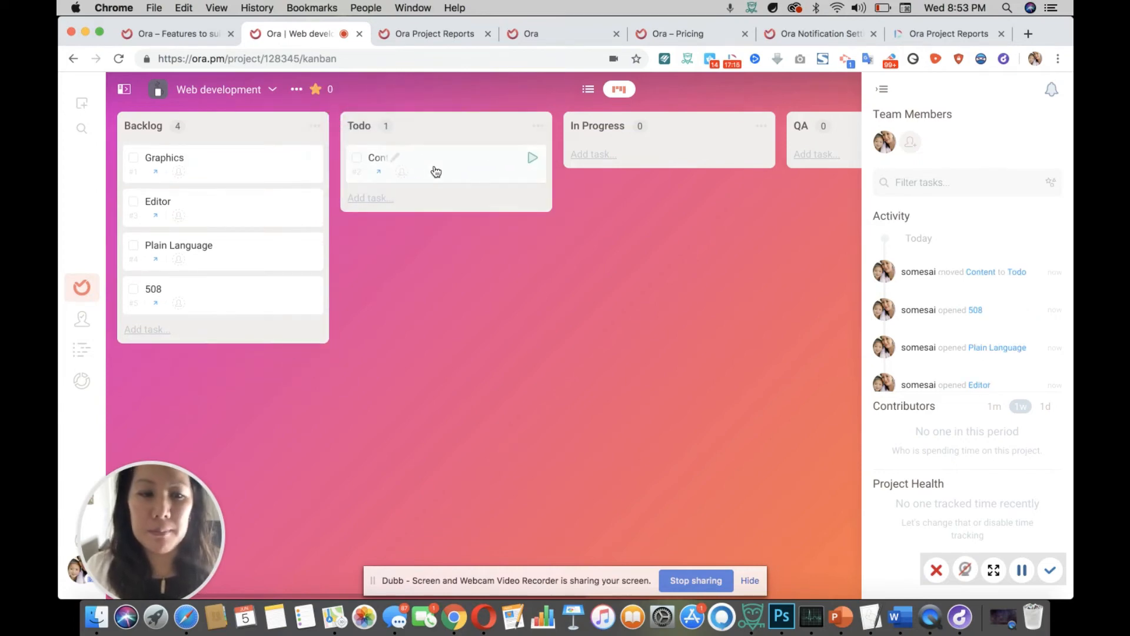
{"action": "left_click_drag", "start_coordinate": [193, 251], "coordinate": [600, 156]}
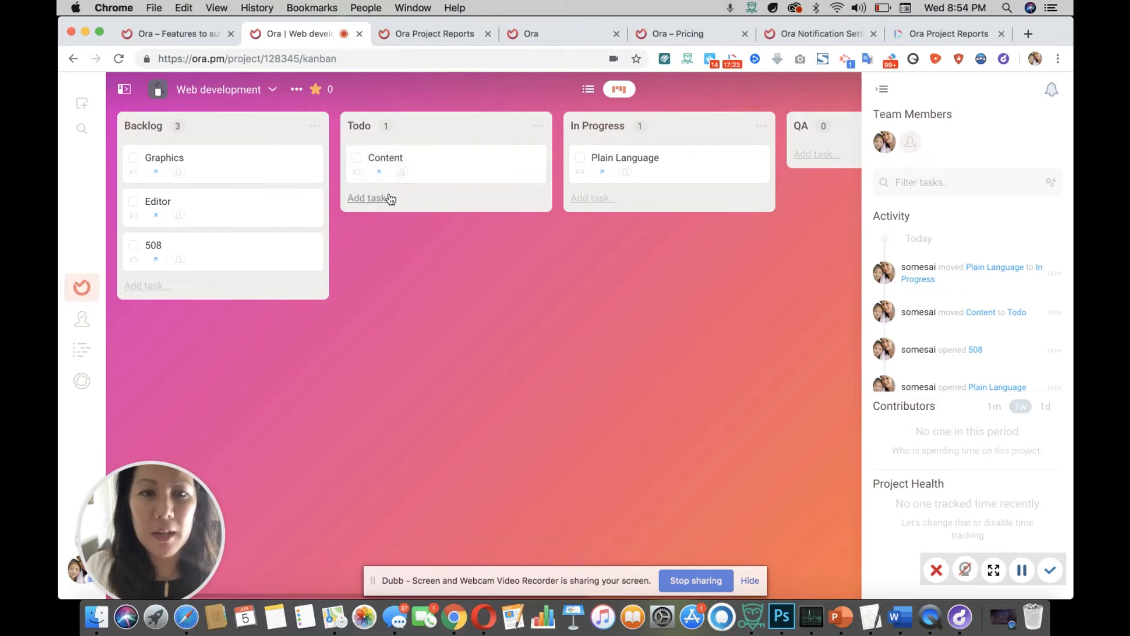
{"action": "left_click", "coordinate": [392, 159]}
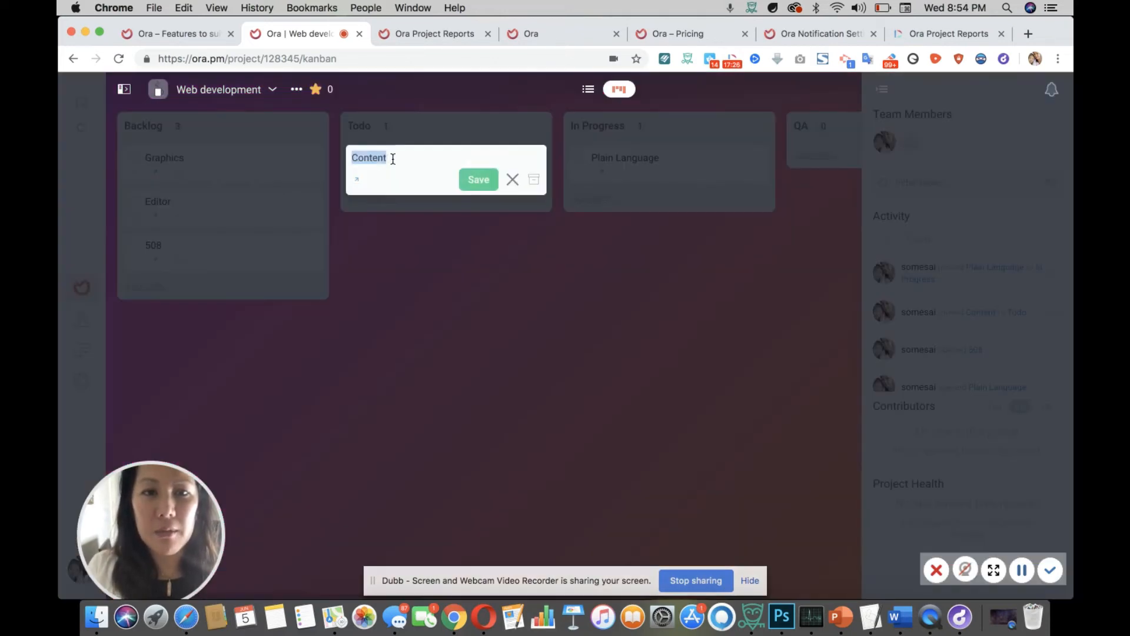
{"action": "left_click", "coordinate": [478, 180]}
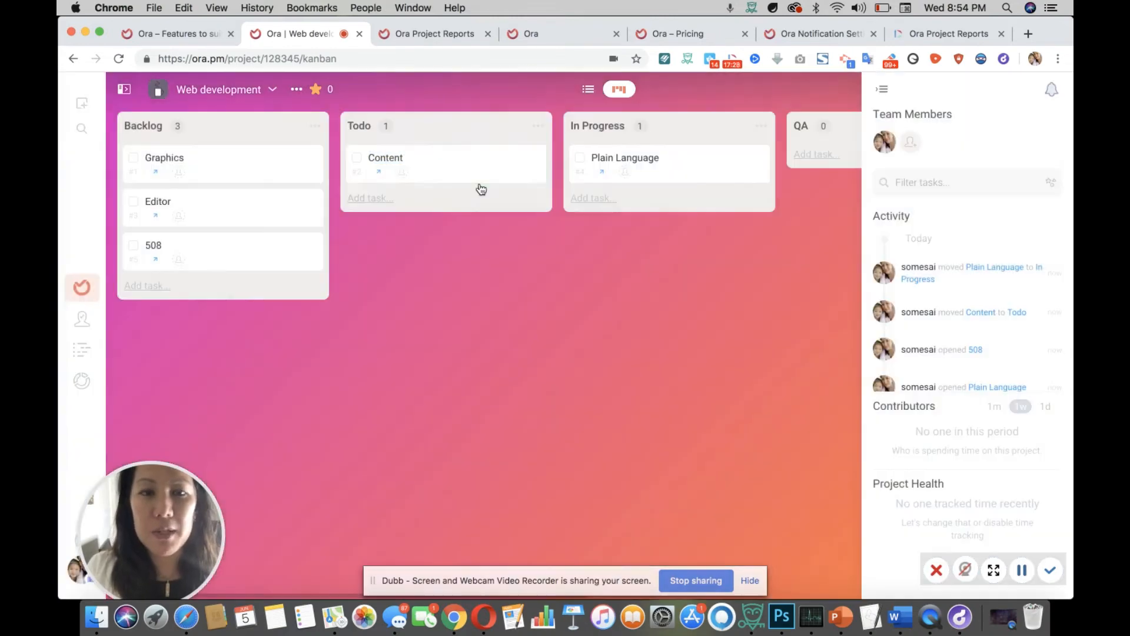
- Assign the Content task to the project's team member and change its list to QA in the task details
{"action": "left_click", "coordinate": [408, 176]}
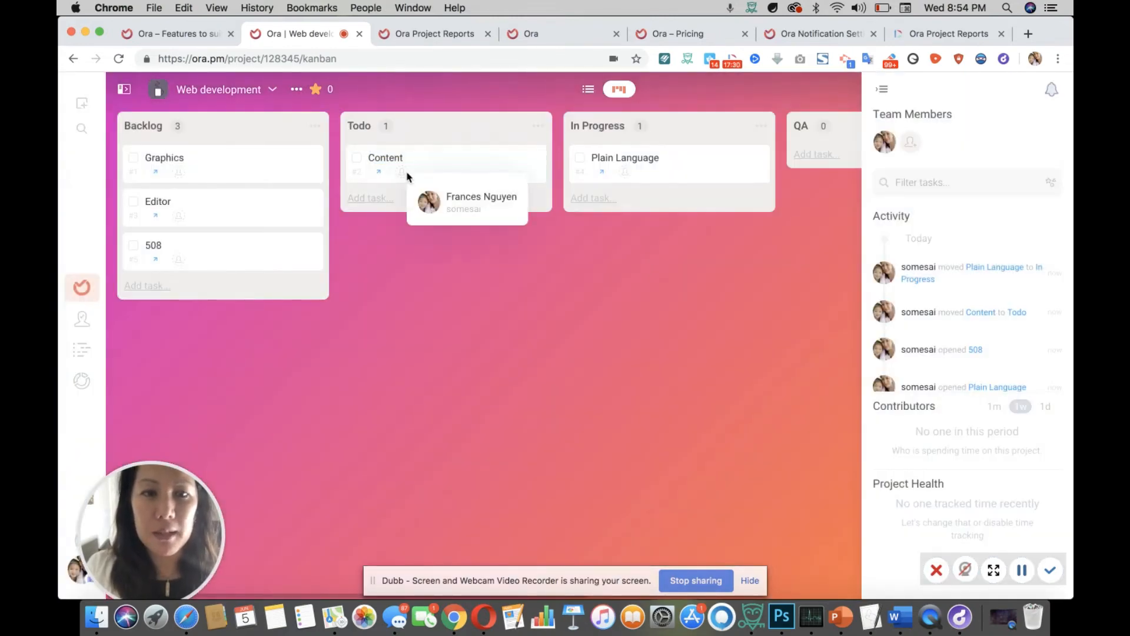
{"action": "left_click", "coordinate": [448, 200]}
{"action": "left_click", "coordinate": [357, 175]}
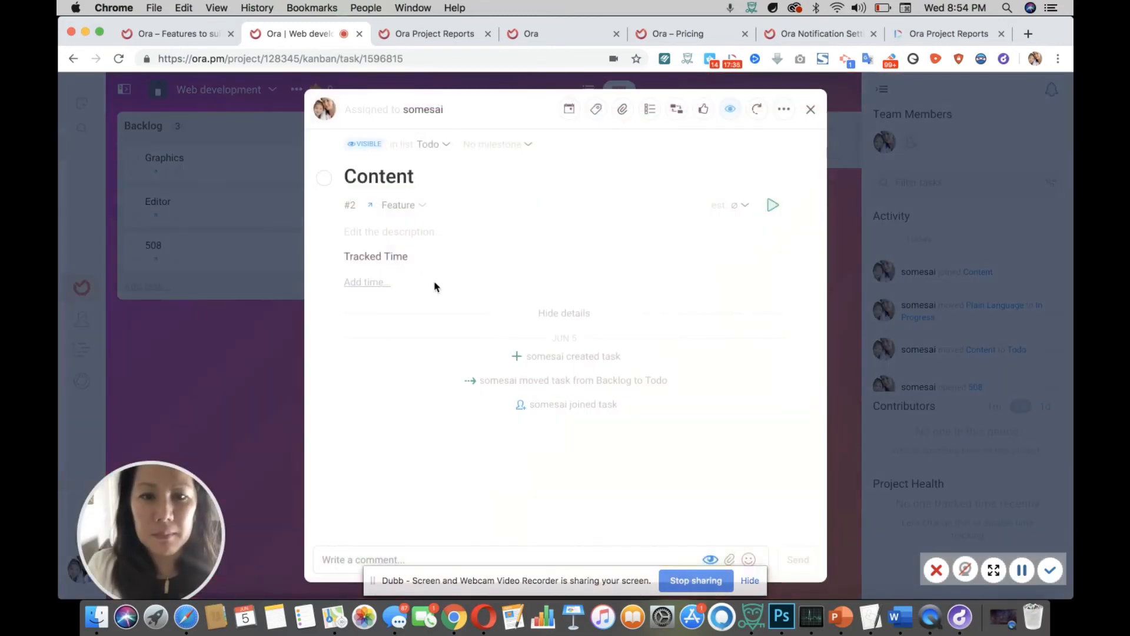
{"action": "left_click", "coordinate": [447, 145]}
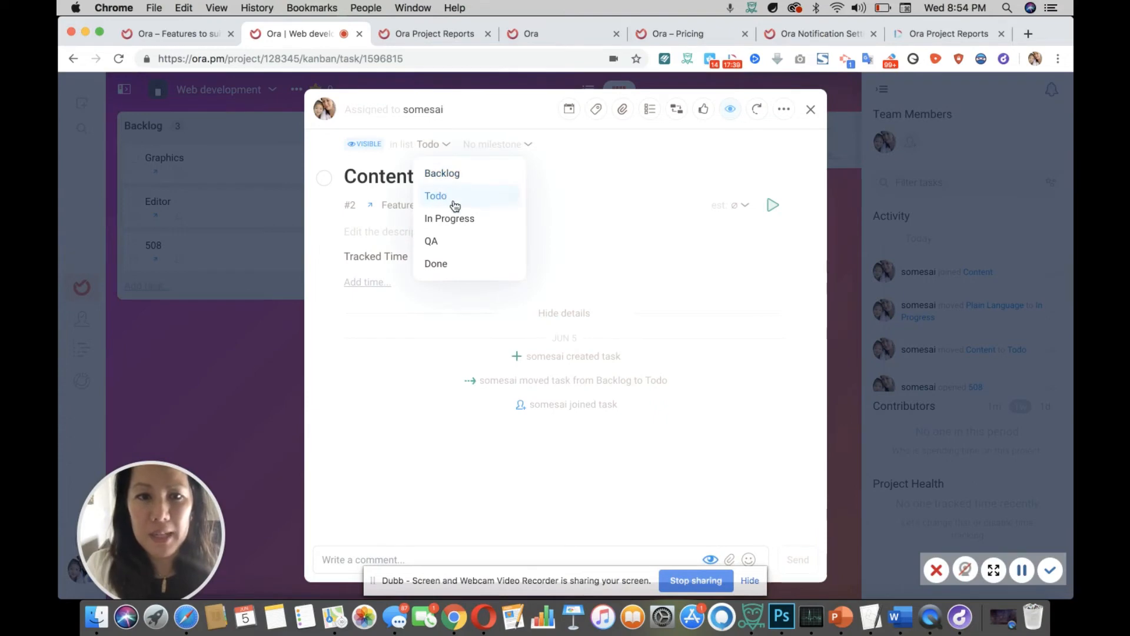
{"action": "left_click", "coordinate": [454, 241]}
- Log one hour of tracked time on the Content task, from 8:54 PM to 9:54 PM today
{"action": "left_click", "coordinate": [379, 282]}
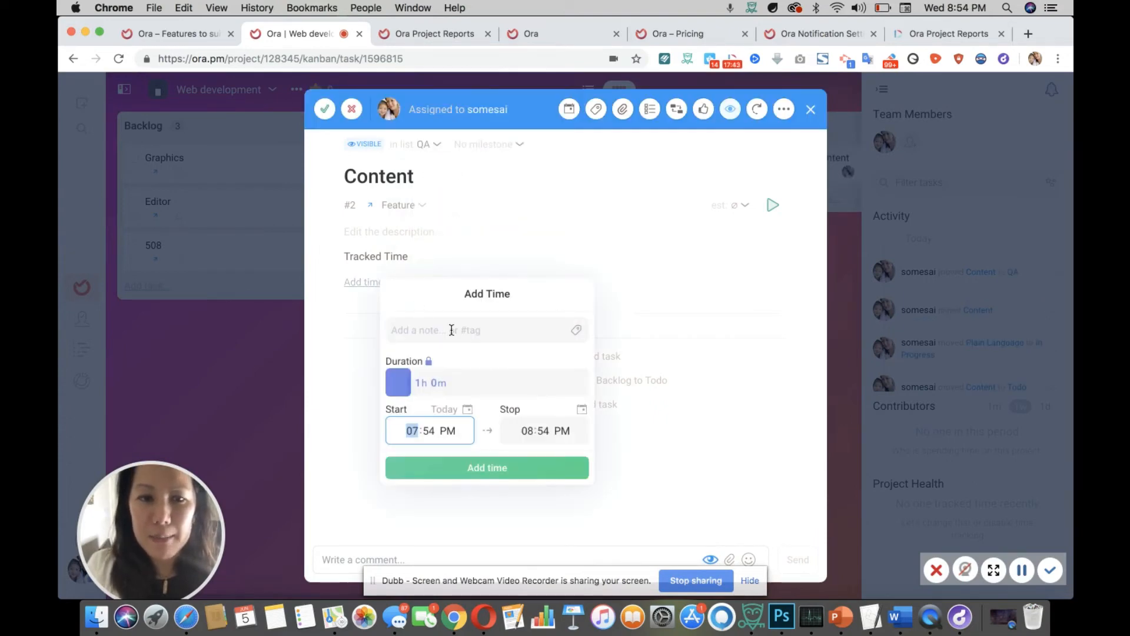
{"action": "left_click", "coordinate": [528, 432]}
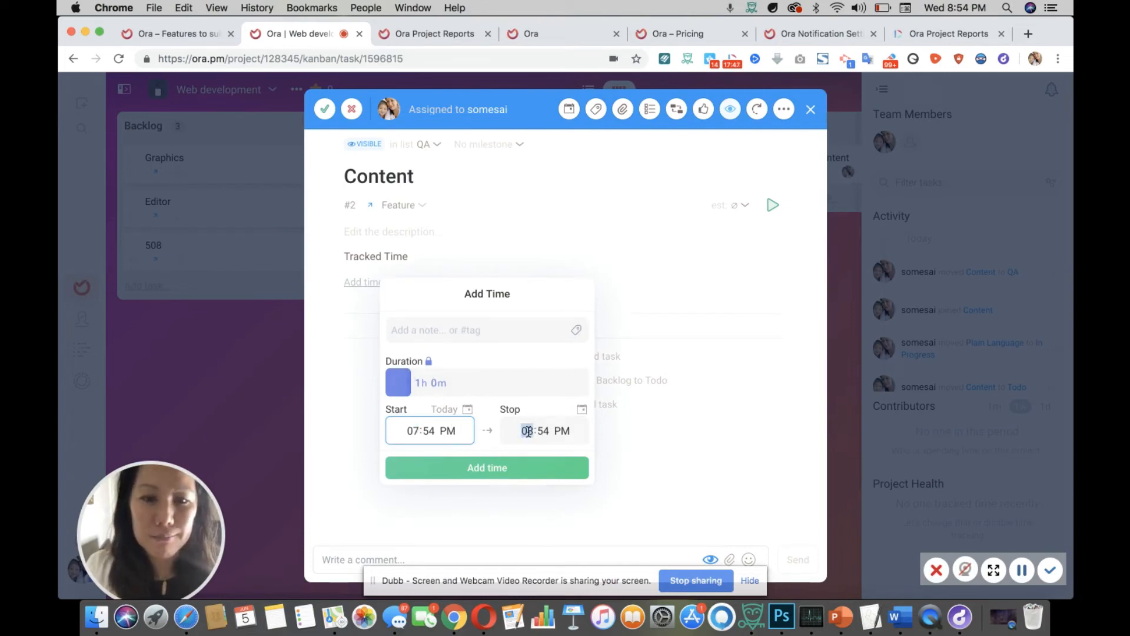
{"action": "key", "text": "Up"}
{"action": "left_click", "coordinate": [542, 464]}
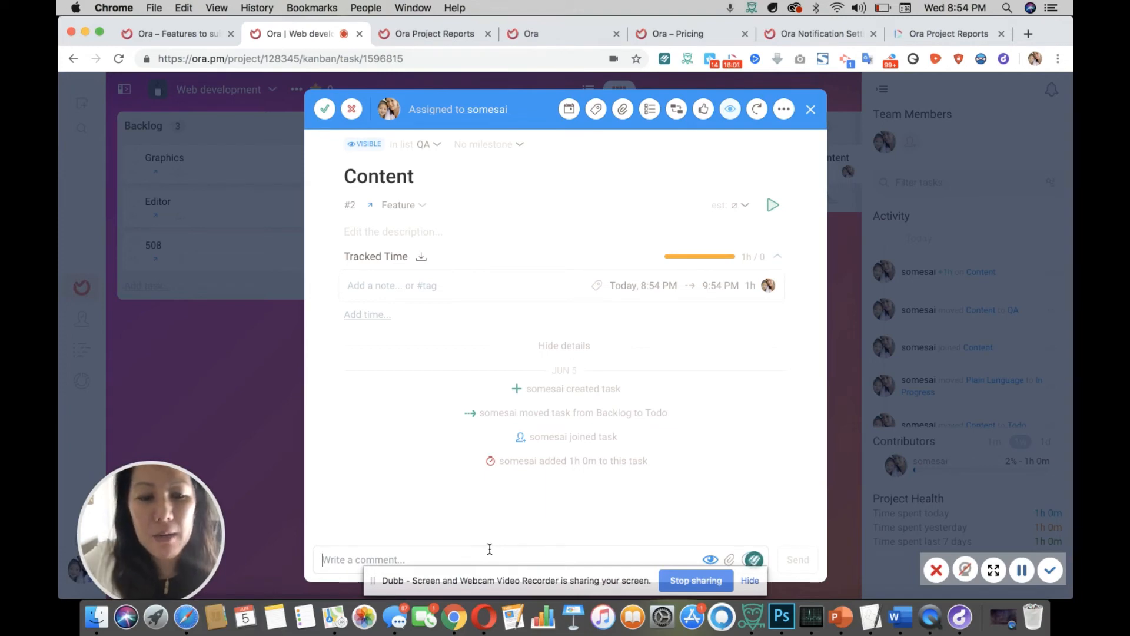
- Post a comment on the Content task that mentions its assignee and reads "reminder, please review this site."
{"action": "type", "text": "@"}
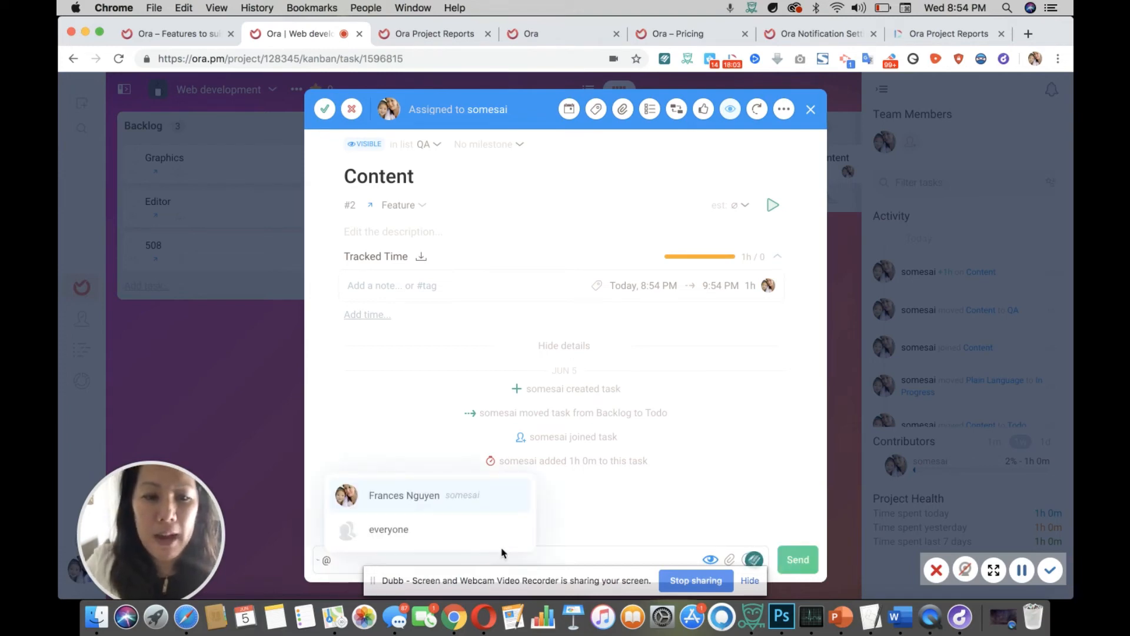
{"action": "left_click", "coordinate": [486, 507]}
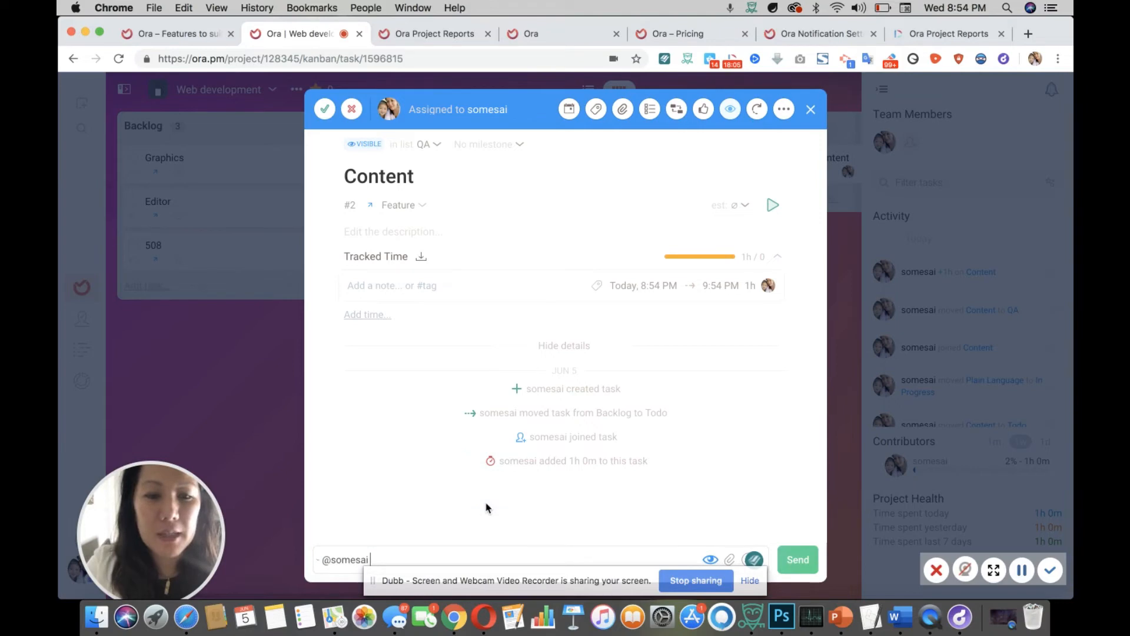
{"action": "type", "text": "reminder, please review this site."}
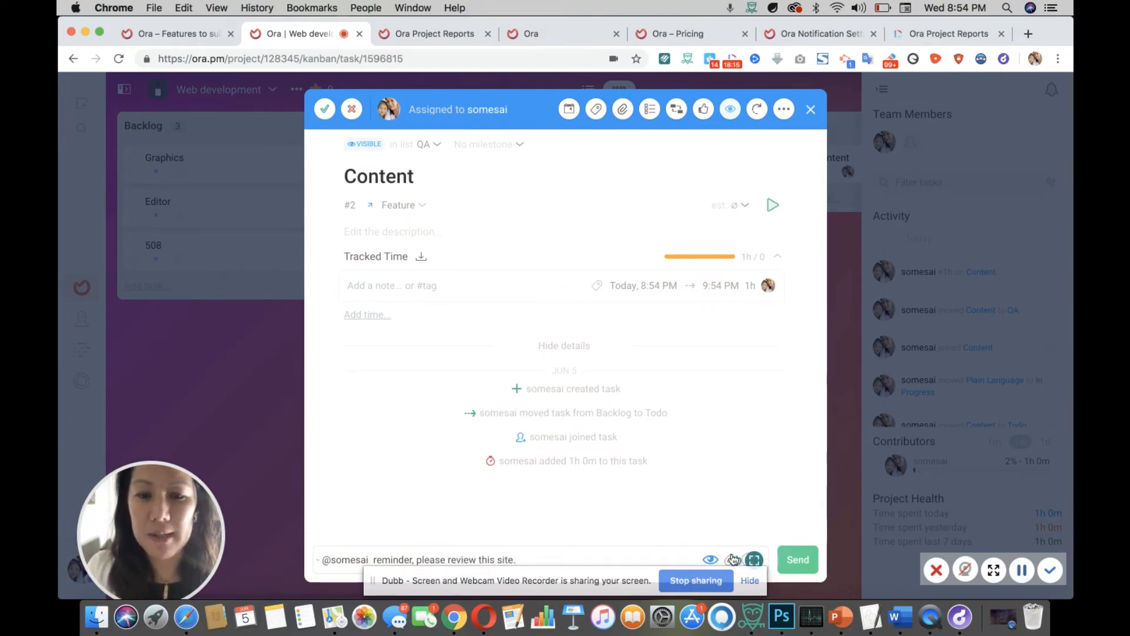
{"action": "left_click", "coordinate": [797, 561]}
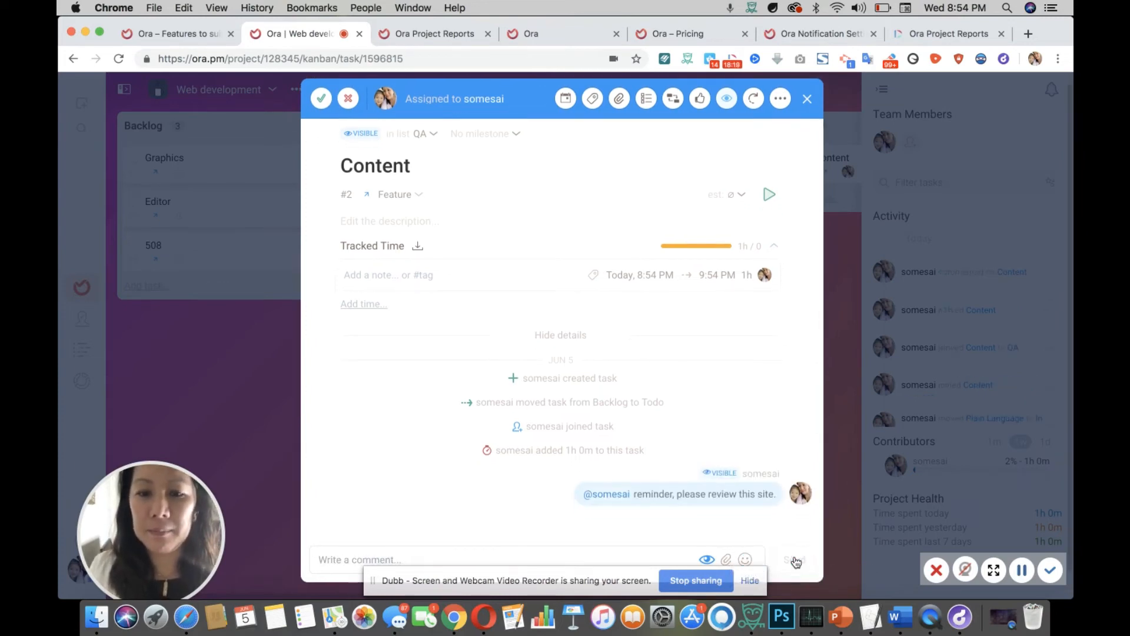
- Create a schedule for the Content task from Jun 5 to Jun 15 at 7 hours per day
{"action": "left_click", "coordinate": [569, 100]}
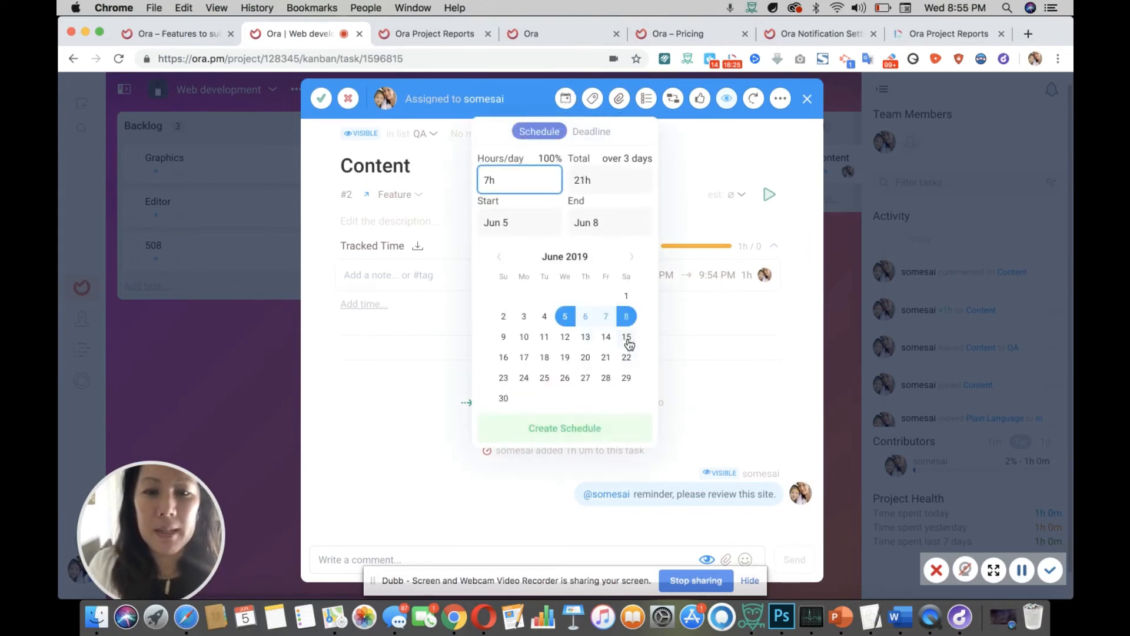
{"action": "left_click", "coordinate": [626, 336]}
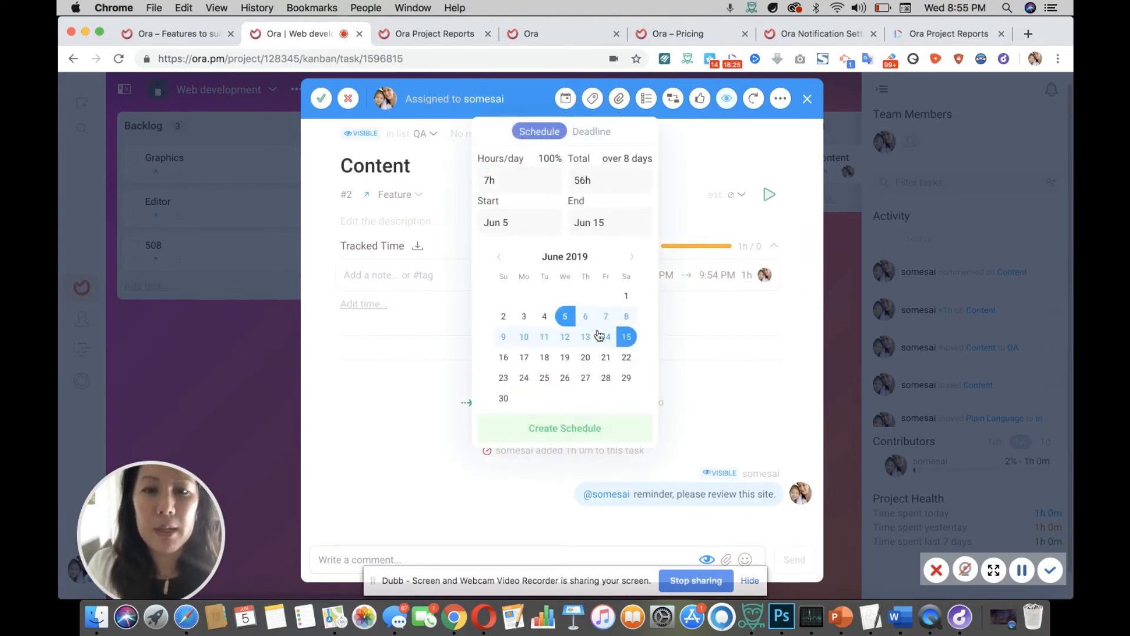
{"action": "left_click", "coordinate": [603, 430]}
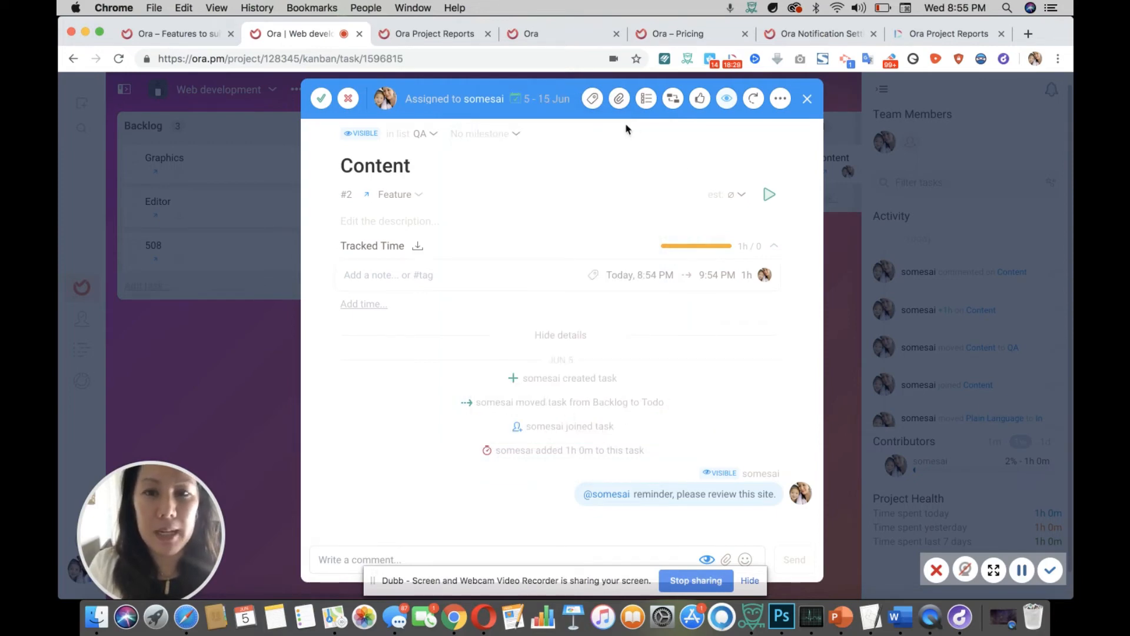
- Add a checklist titled Checklist to the Content task with the items "Plain language" and "508"
{"action": "left_click", "coordinate": [643, 99]}
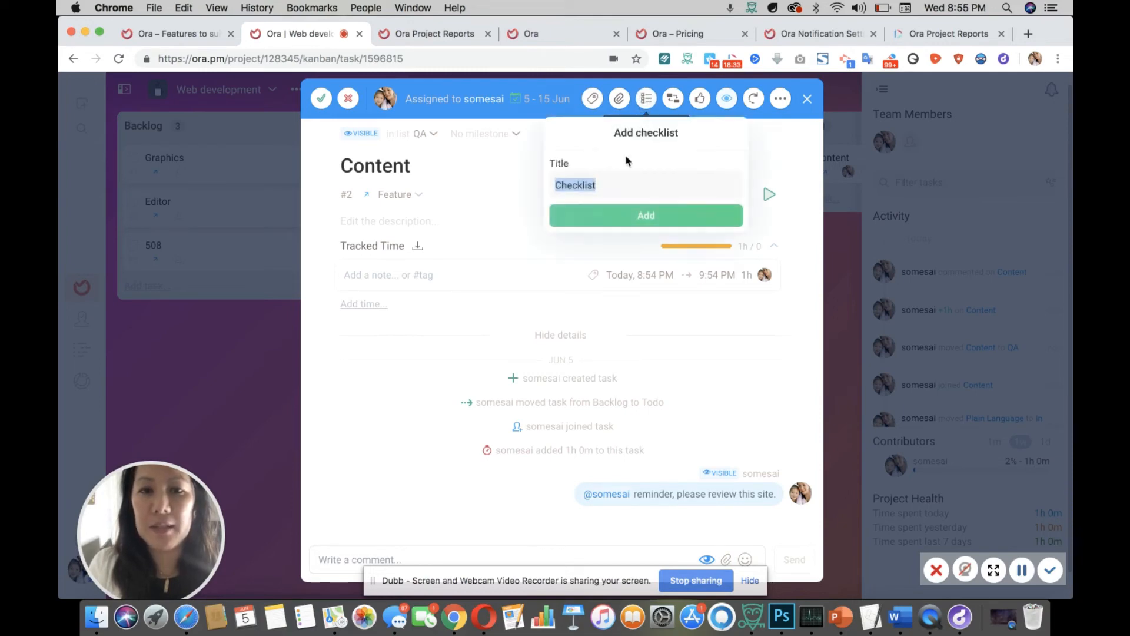
{"action": "left_click", "coordinate": [634, 212]}
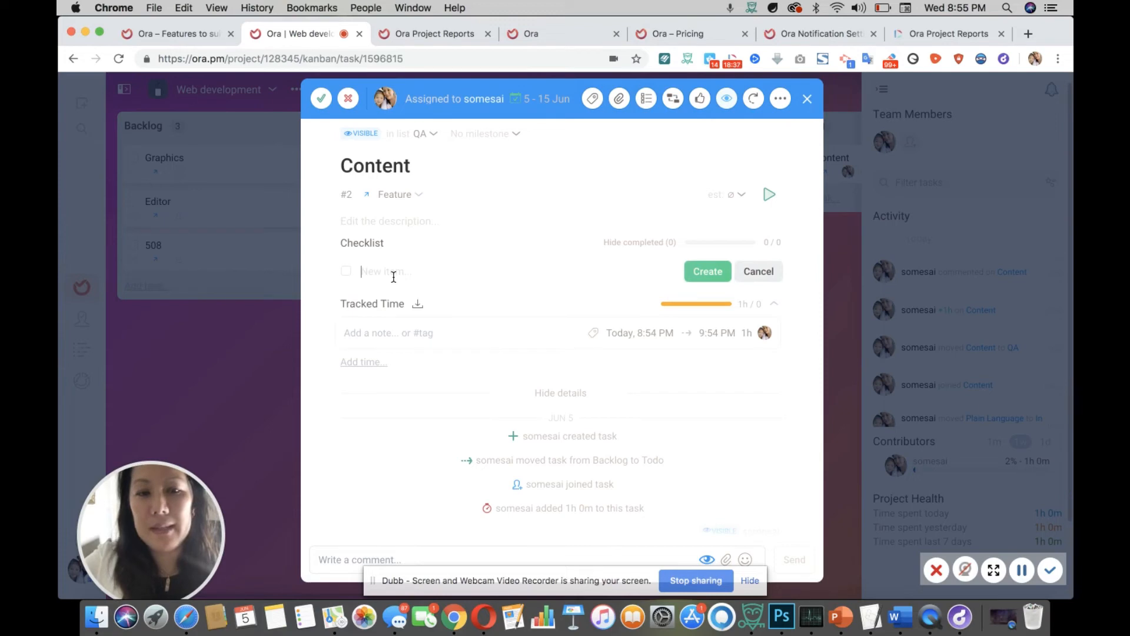
{"action": "type", "text": "Plain language"}
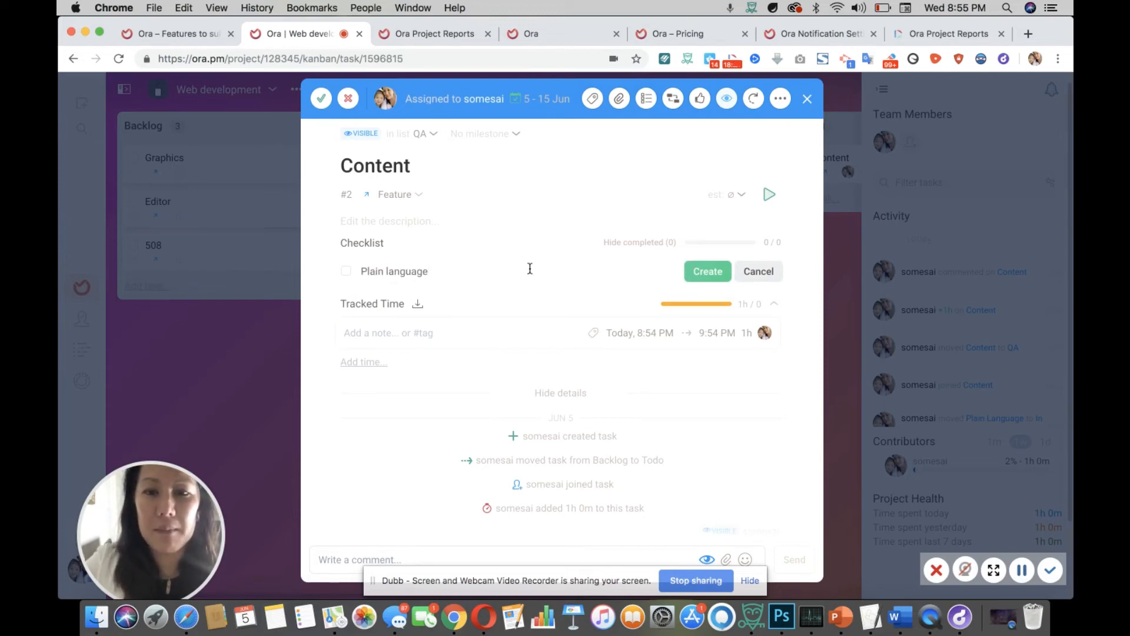
{"action": "left_click", "coordinate": [704, 272]}
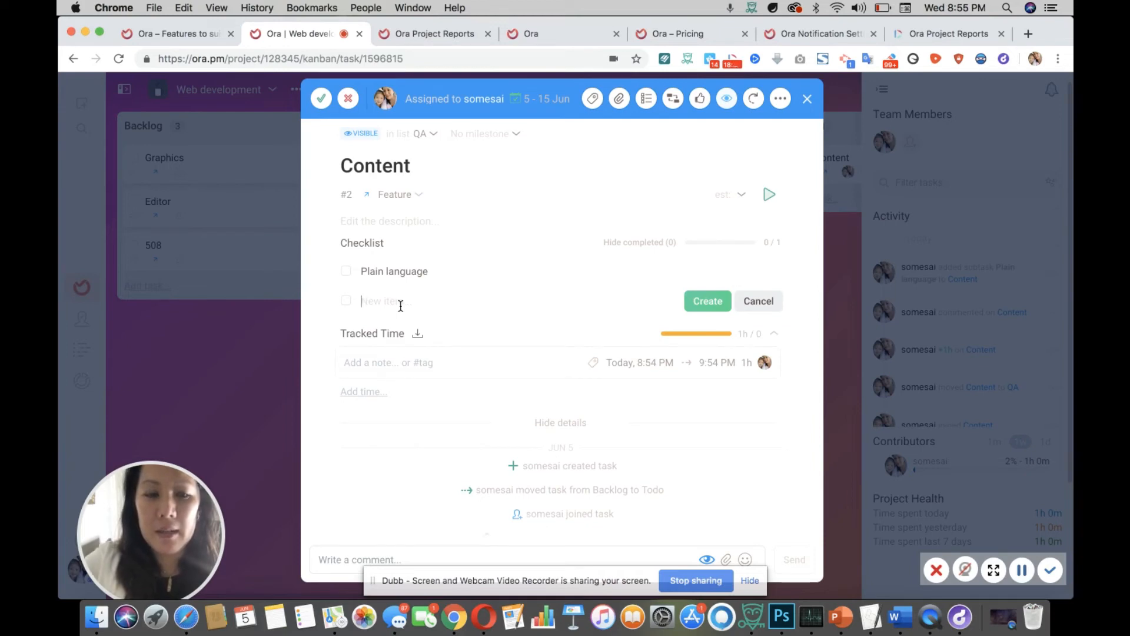
{"action": "type", "text": "50"}
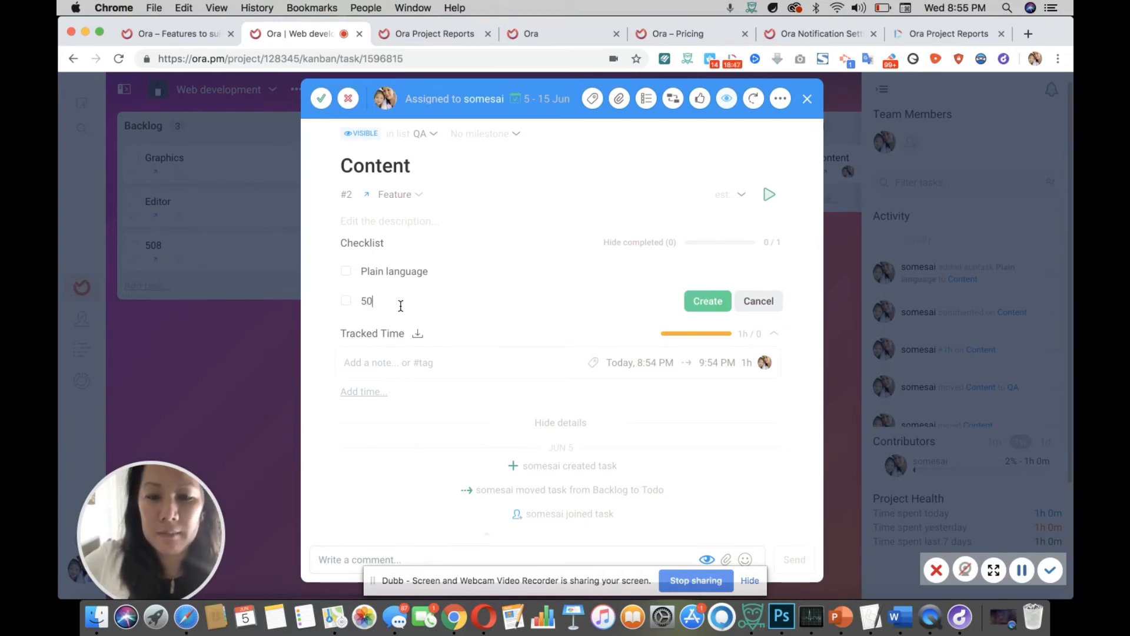
{"action": "type", "text": "e88"}
{"action": "left_click", "coordinate": [707, 301]}
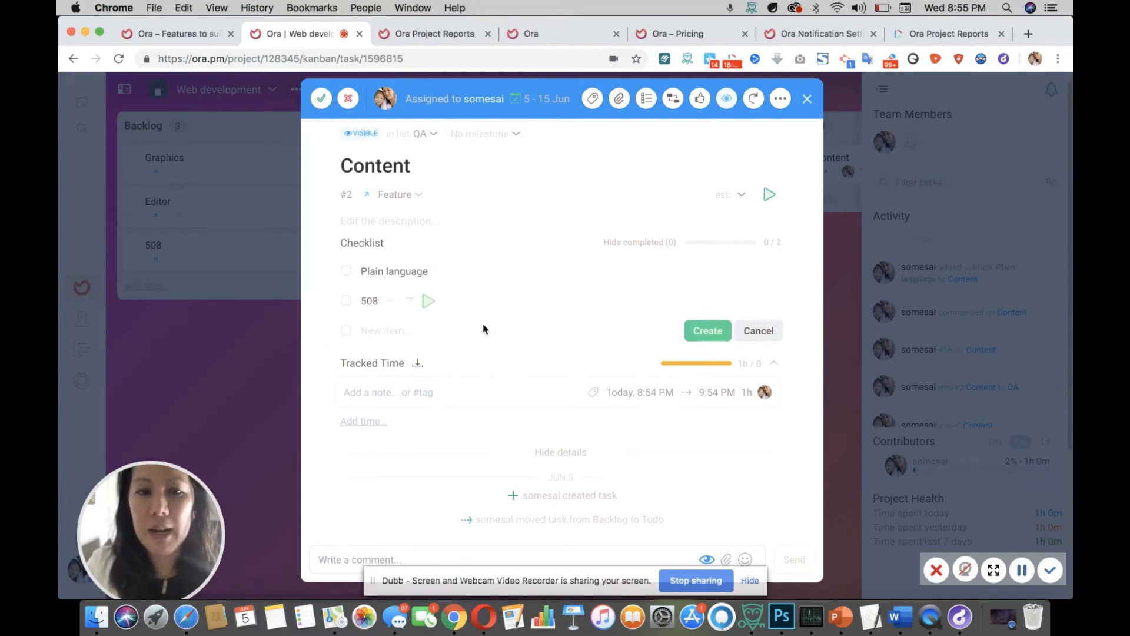
- Look over the Content task's milestone picker and additional task actions, and close the task details
{"action": "left_click", "coordinate": [492, 141]}
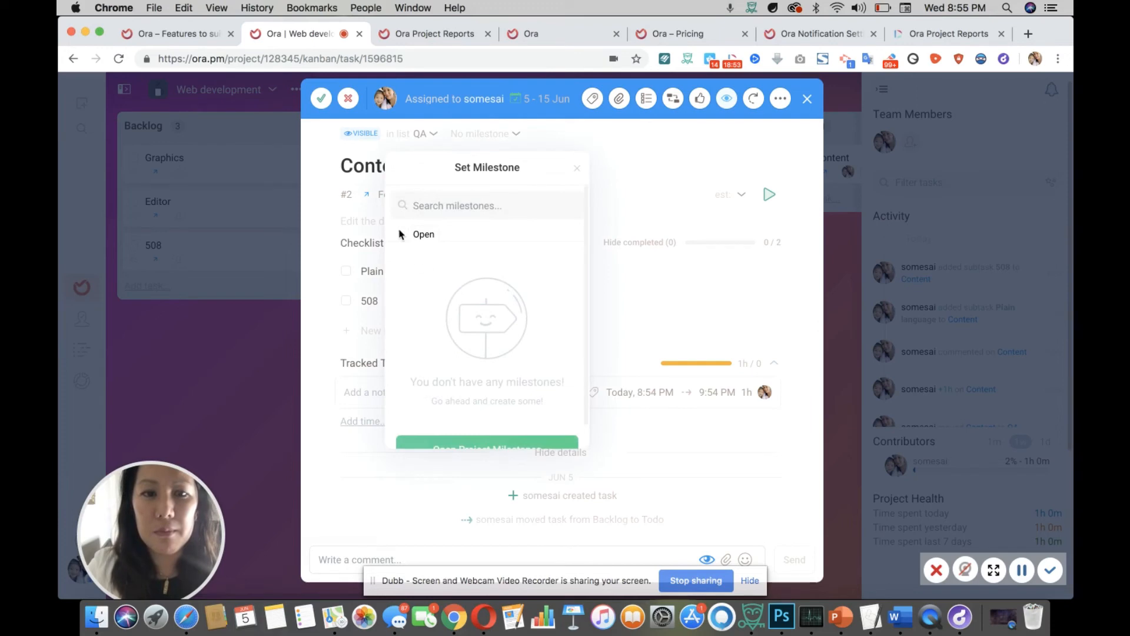
{"action": "left_click", "coordinate": [625, 167]}
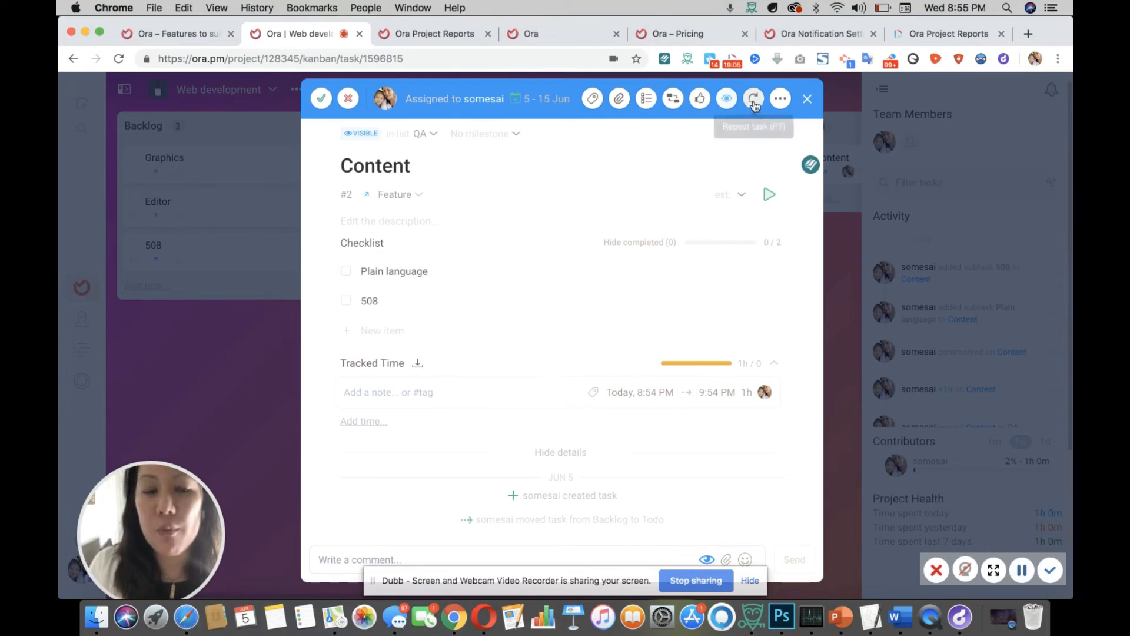
{"action": "left_click", "coordinate": [781, 99]}
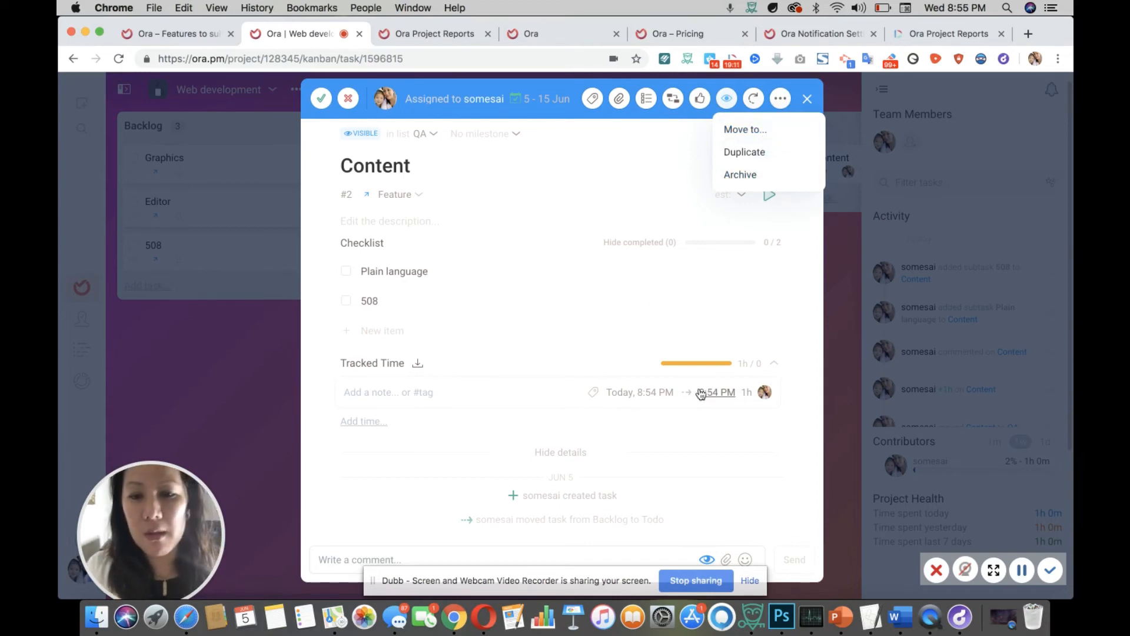
{"action": "left_click", "coordinate": [713, 328]}
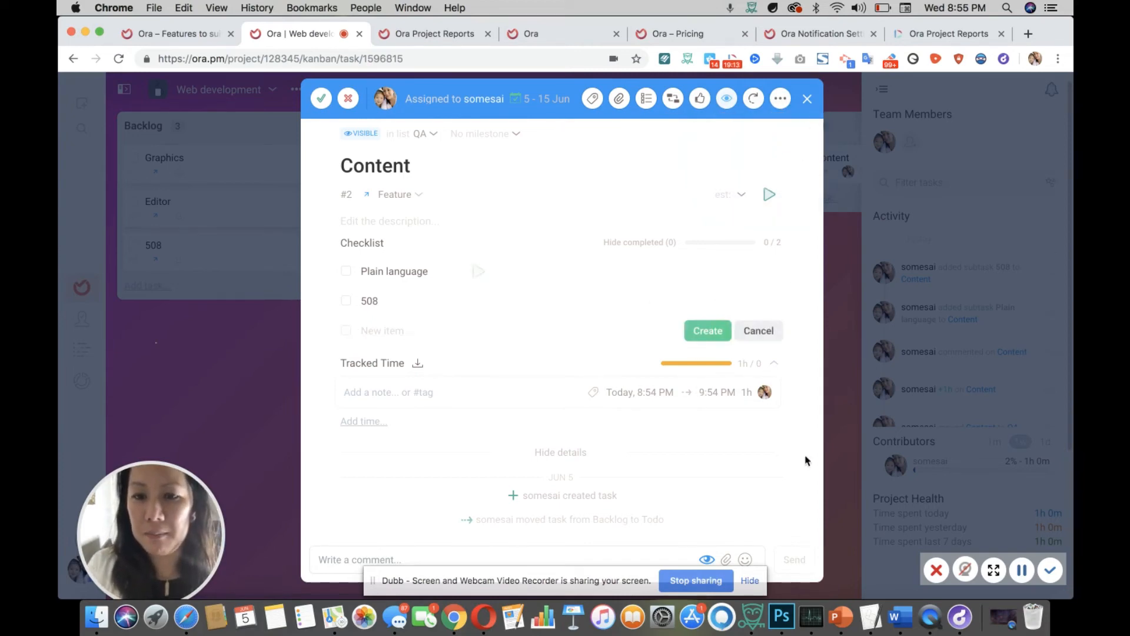
{"action": "left_click", "coordinate": [807, 99]}
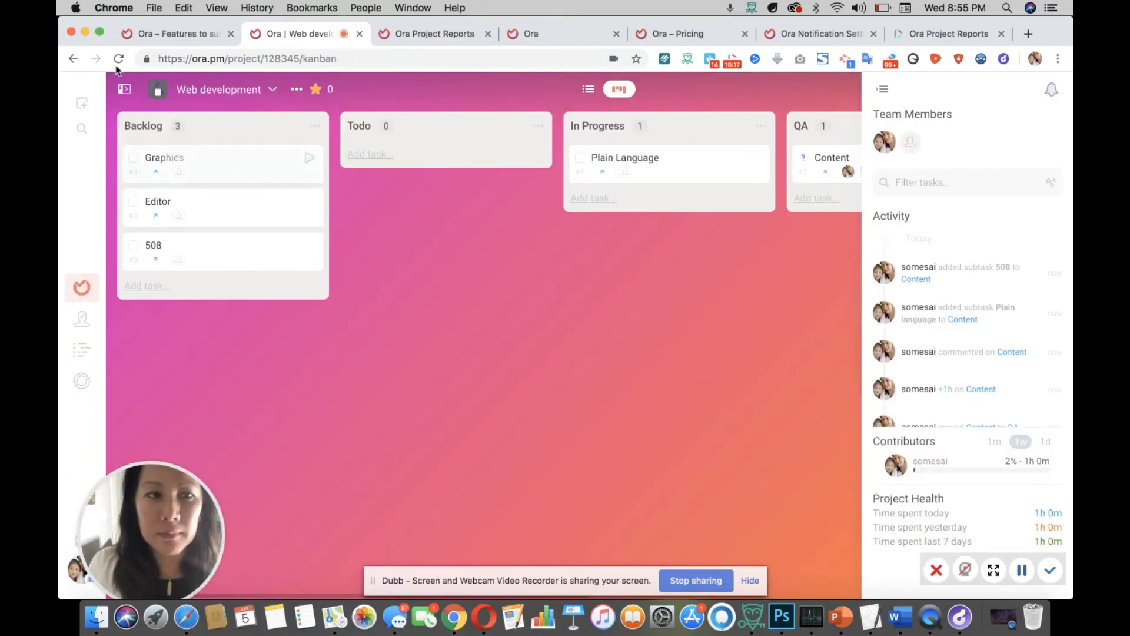
- Create a new project named "New website" from the Project Management template in the Business category
{"action": "left_click", "coordinate": [83, 104]}
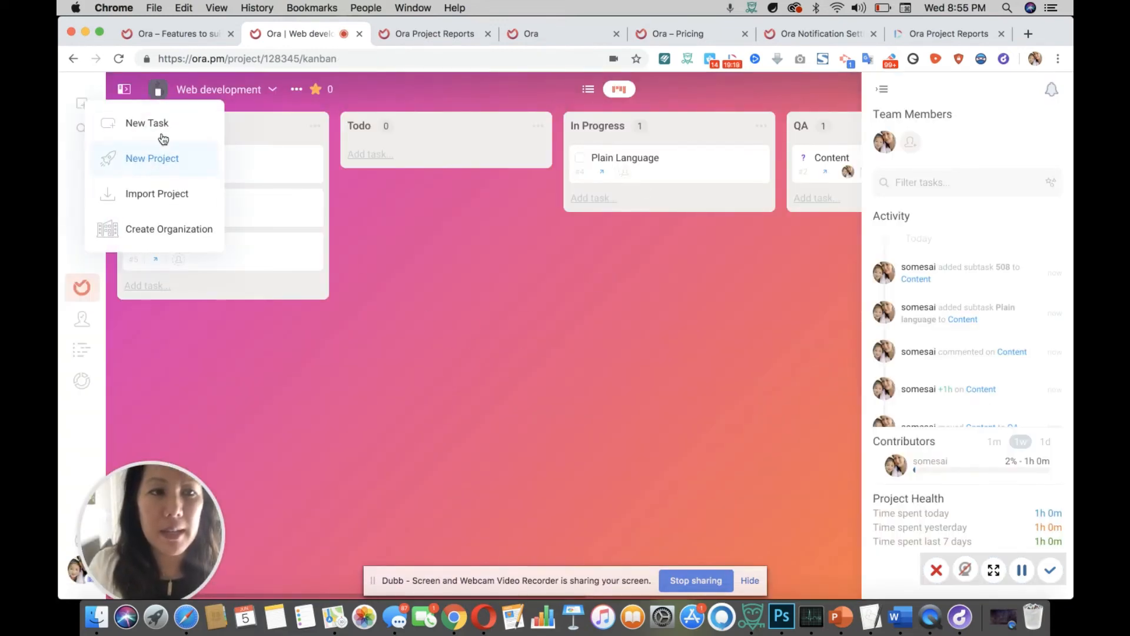
{"action": "left_click", "coordinate": [173, 165]}
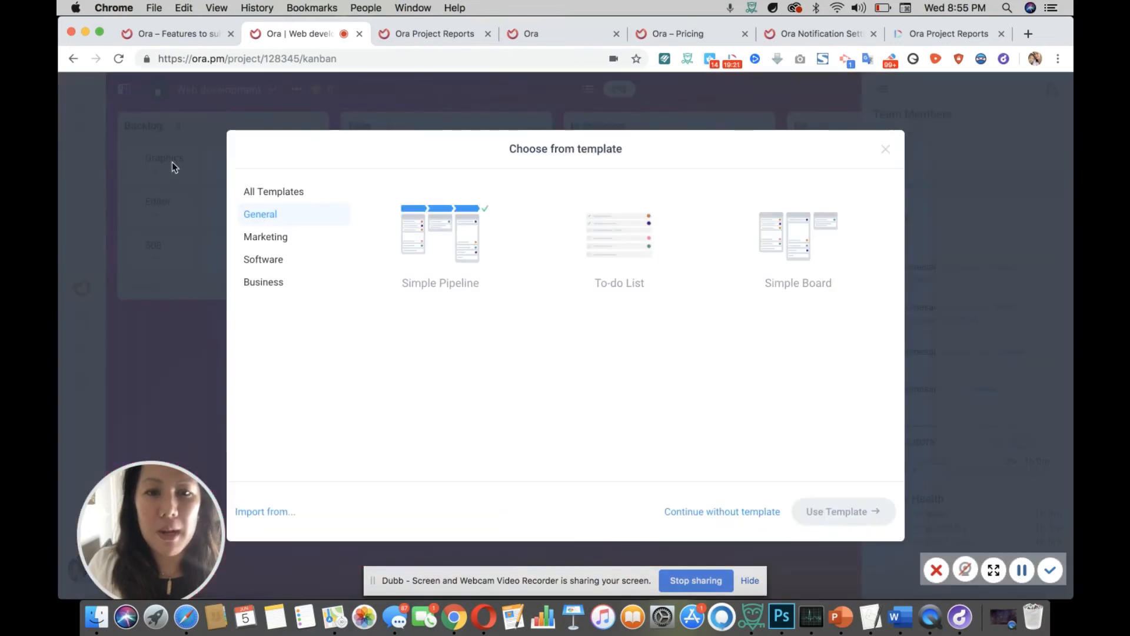
{"action": "left_click", "coordinate": [285, 282]}
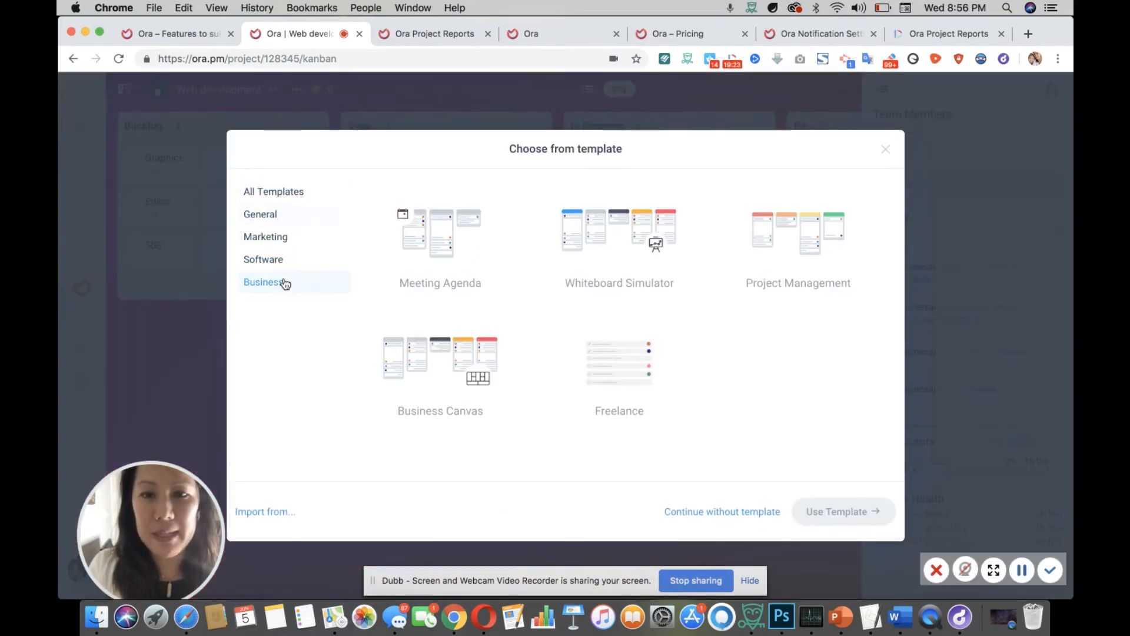
{"action": "left_click", "coordinate": [798, 249]}
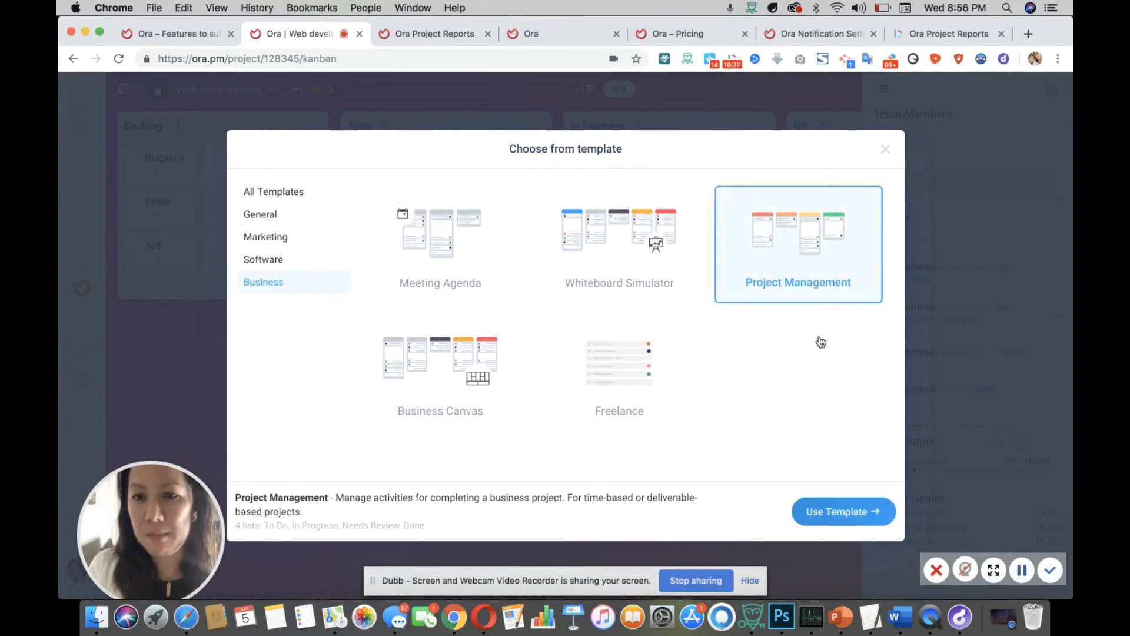
{"action": "left_click", "coordinate": [867, 511]}
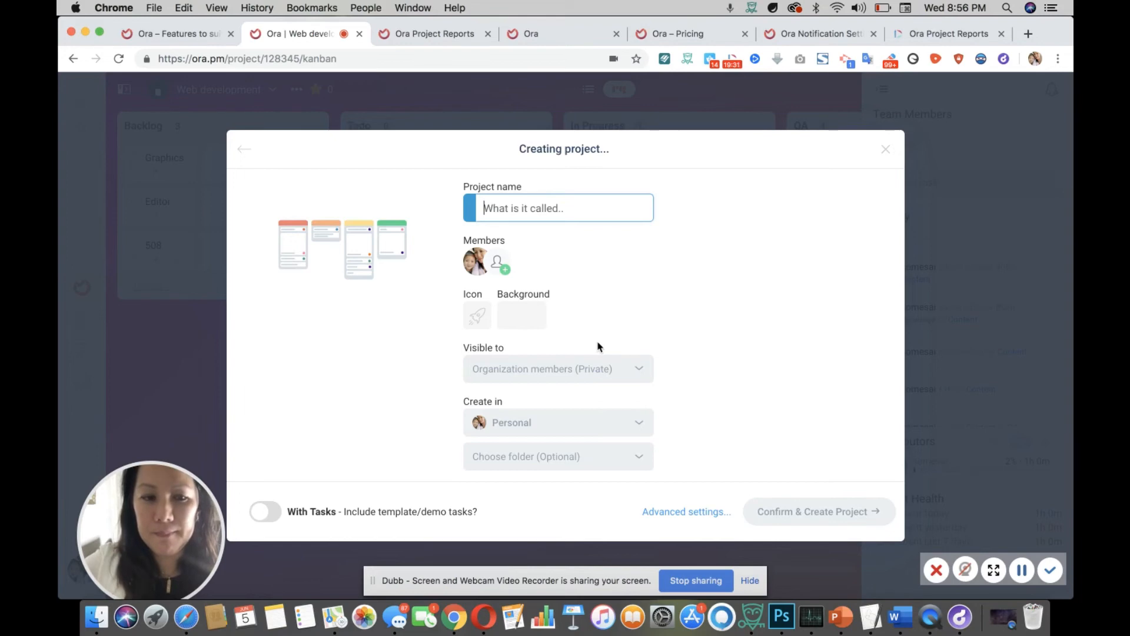
{"action": "type", "text": "S"}
{"action": "key", "text": "BackSpace"}
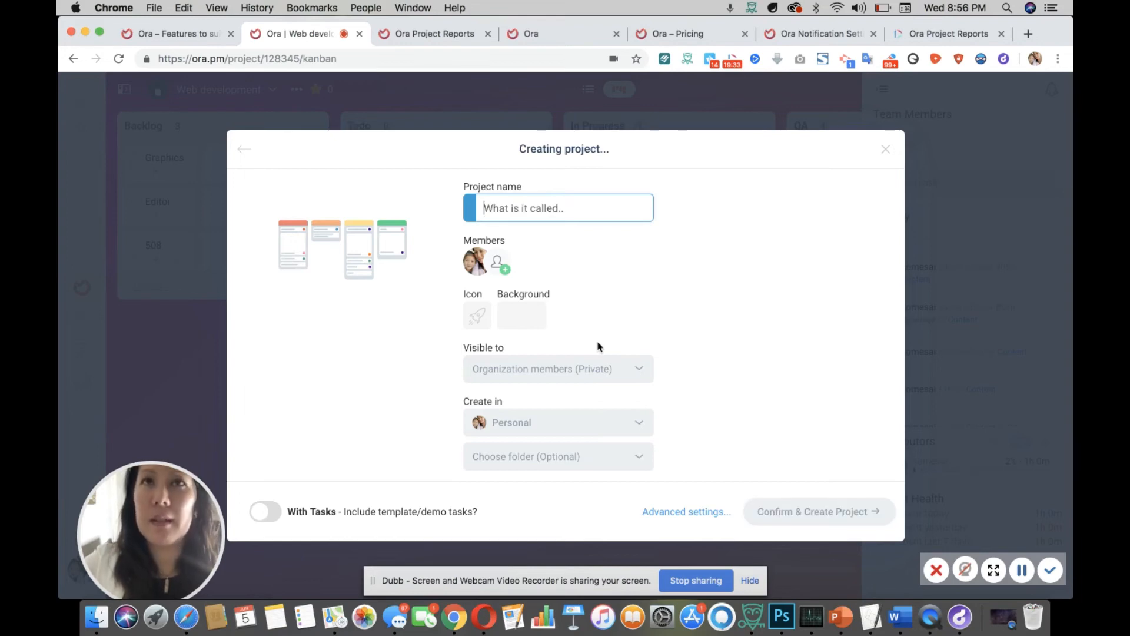
{"action": "type", "text": "New website"}
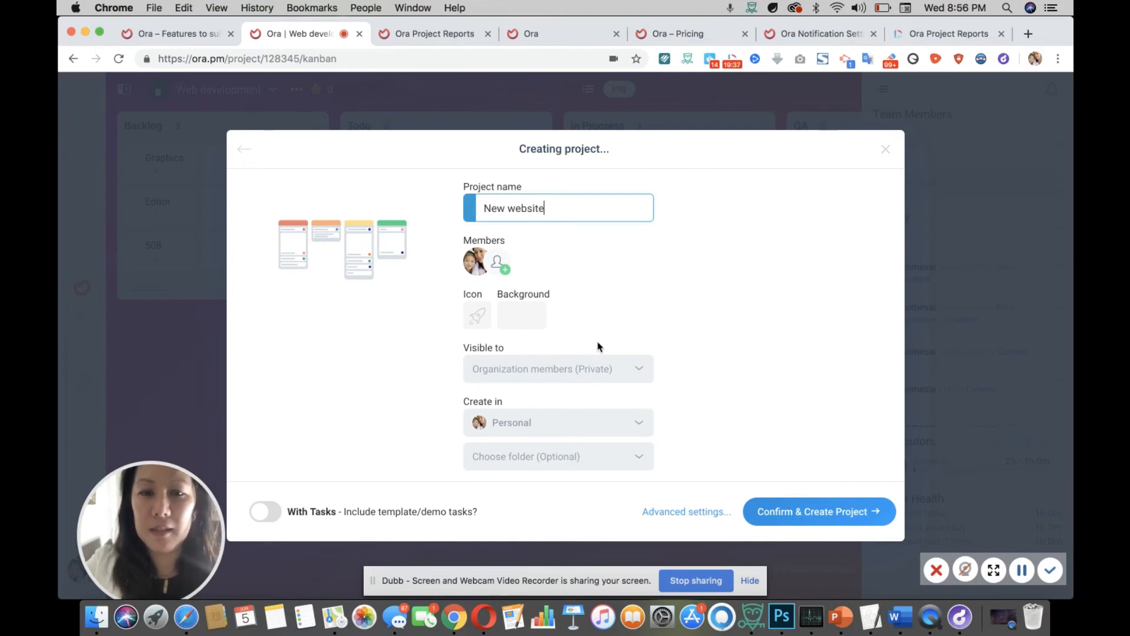
{"action": "left_click", "coordinate": [790, 511]}
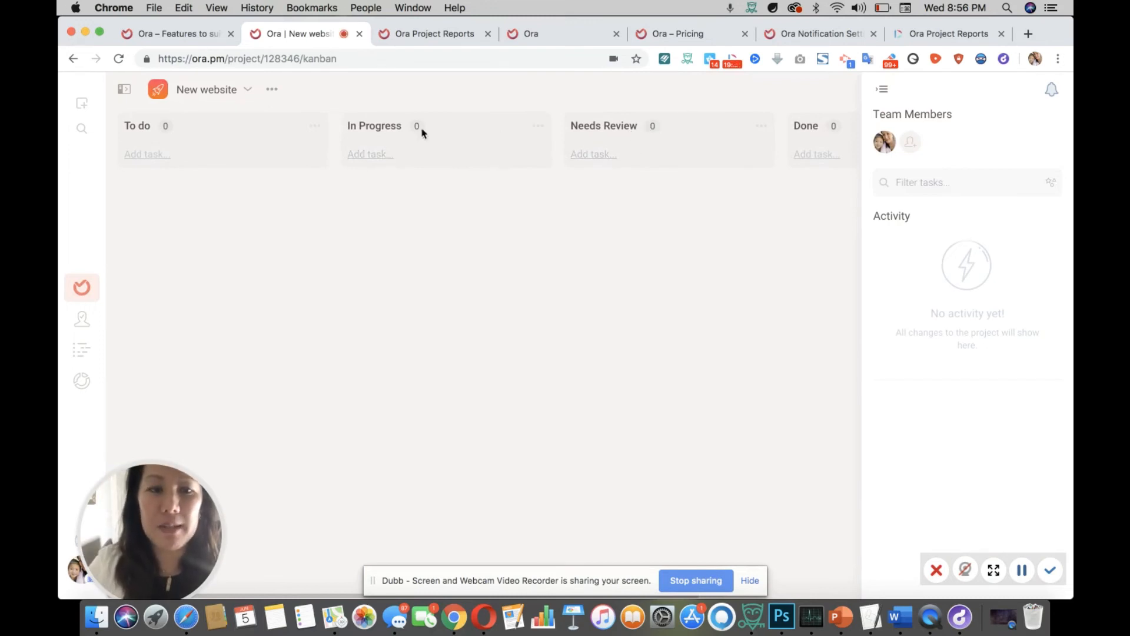
- Add the tasks "Graphics" and "Source files (psd.)" to the To do list of the New website board
{"action": "left_click", "coordinate": [155, 155]}
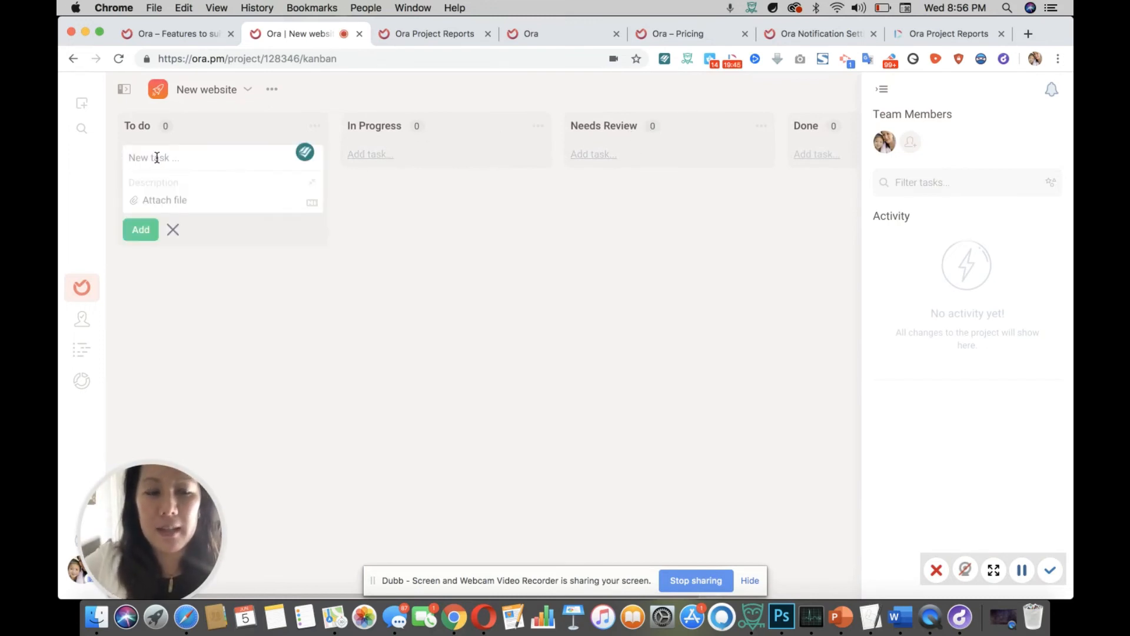
{"action": "type", "text": "Graphics"}
{"action": "key", "text": "Return"}
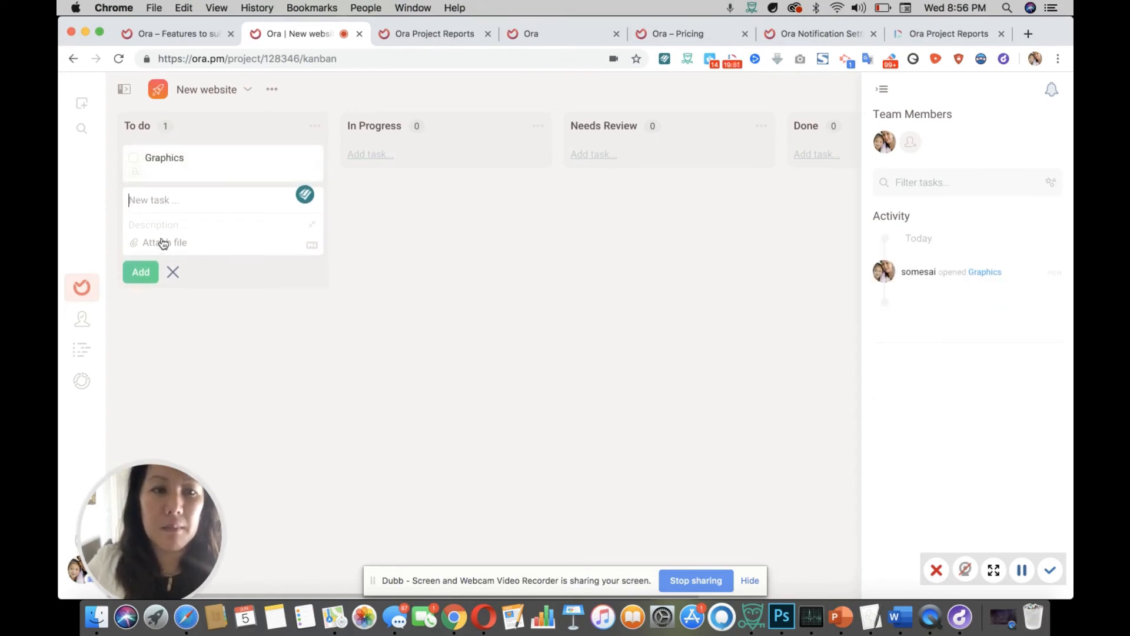
{"action": "type", "text": "Source files (psd."}
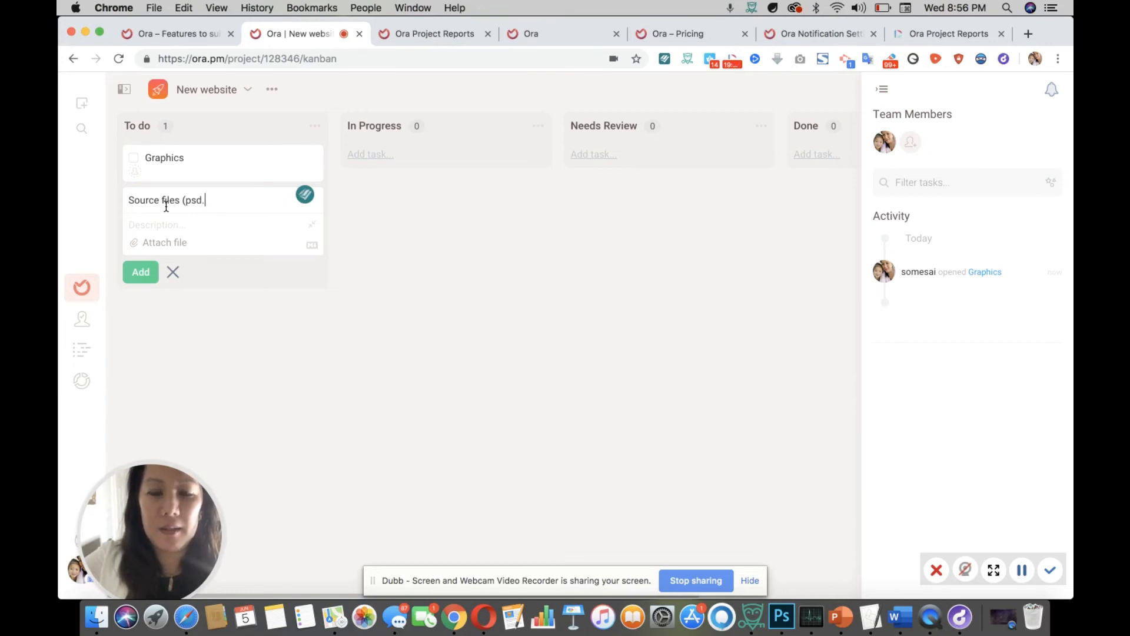
{"action": "type", "text": ")"}
{"action": "key", "text": "Return"}
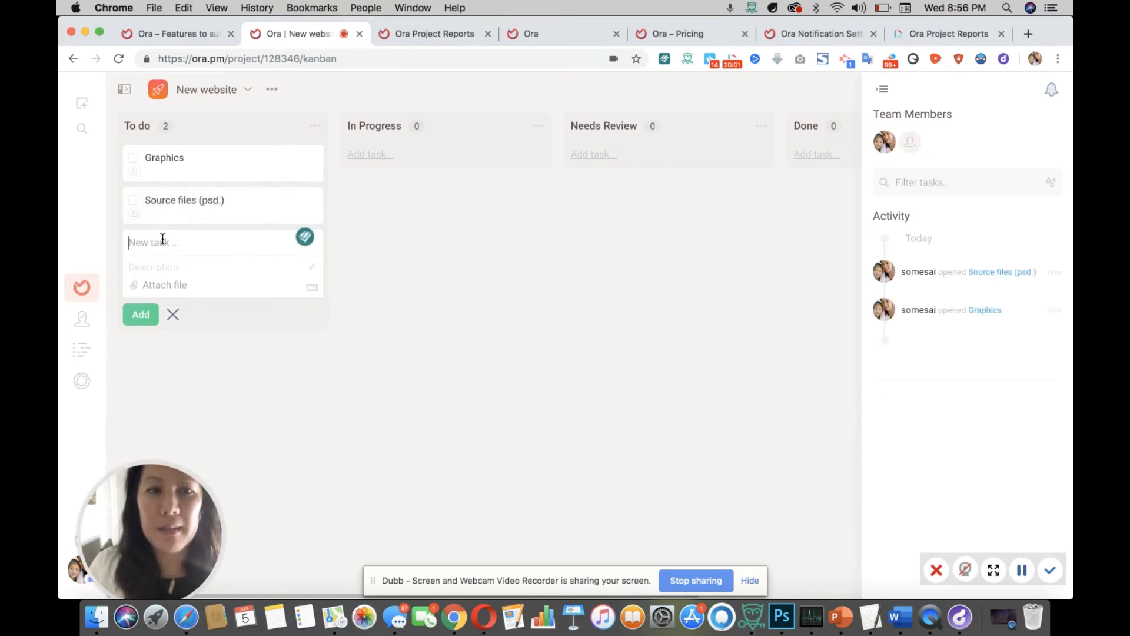
- Move the Graphics task through In Progress and Needs Review to Done
{"action": "left_click_drag", "start_coordinate": [157, 171], "coordinate": [557, 167]}
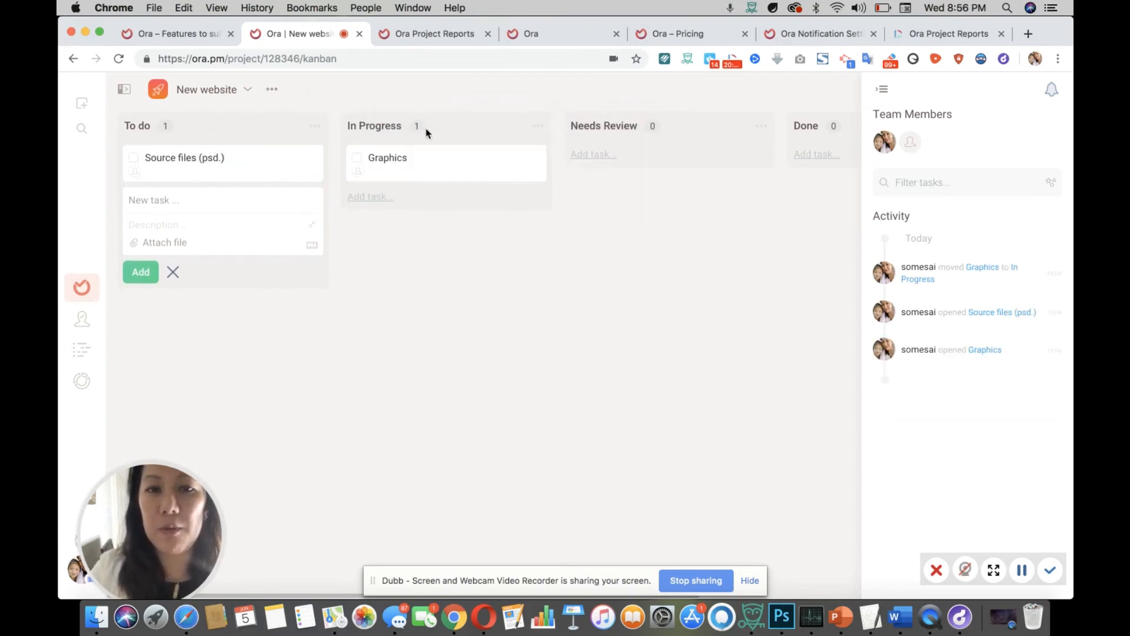
{"action": "left_click_drag", "start_coordinate": [392, 169], "coordinate": [589, 122]}
{"action": "left_click_drag", "start_coordinate": [614, 154], "coordinate": [613, 154]}
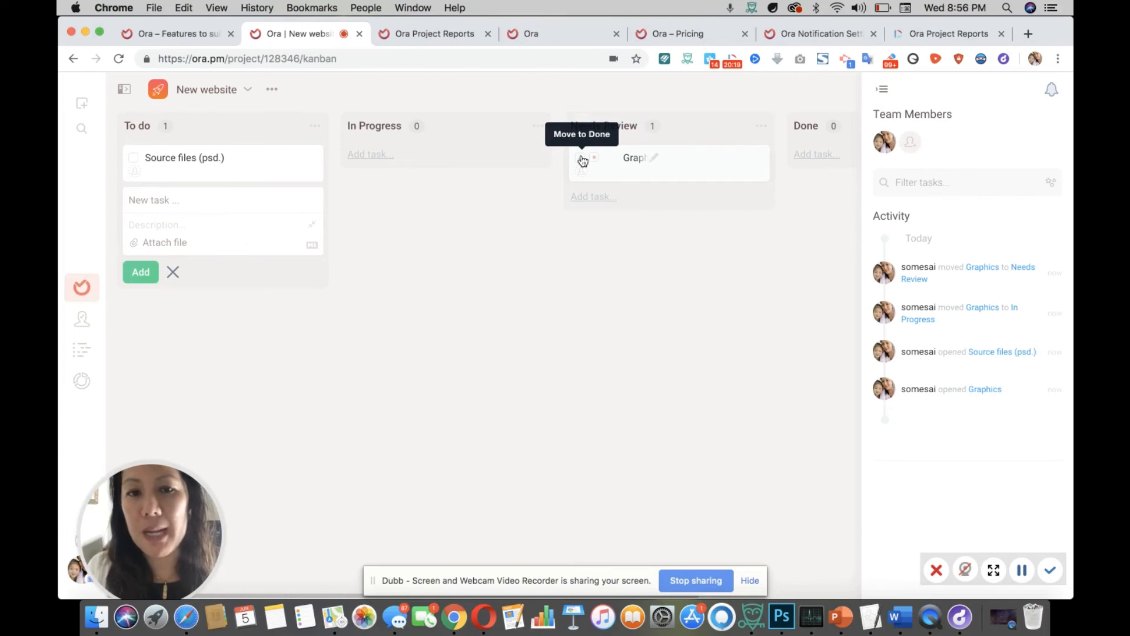
{"action": "left_click", "coordinate": [582, 159]}
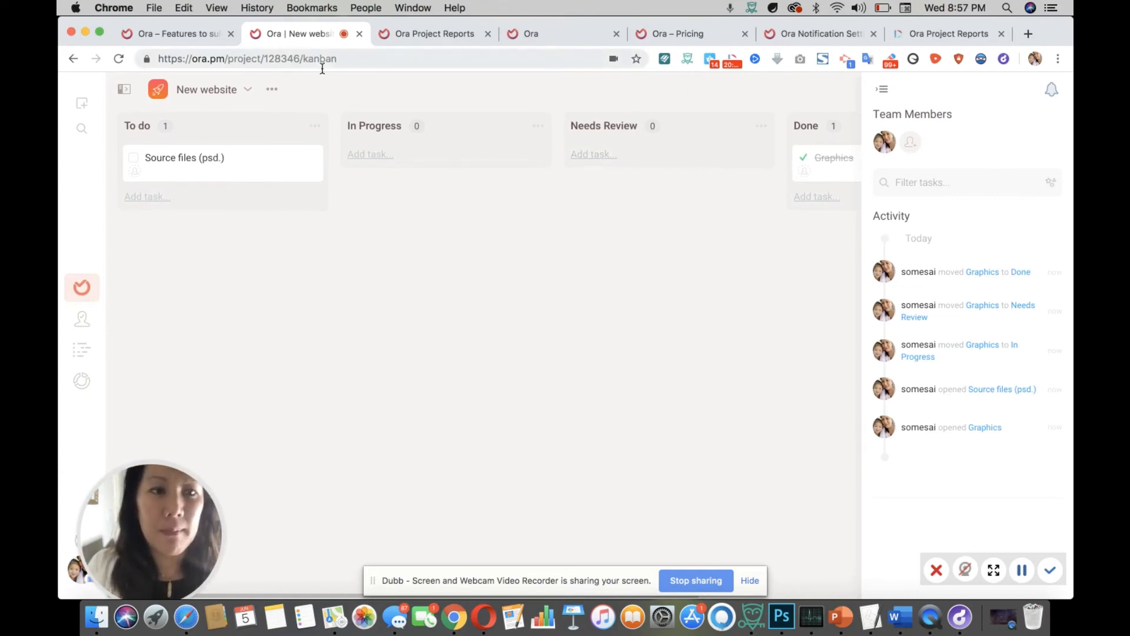
- Add two more tasks named "Task 2" and "Task 3" to the To do list
{"action": "left_click", "coordinate": [272, 90]}
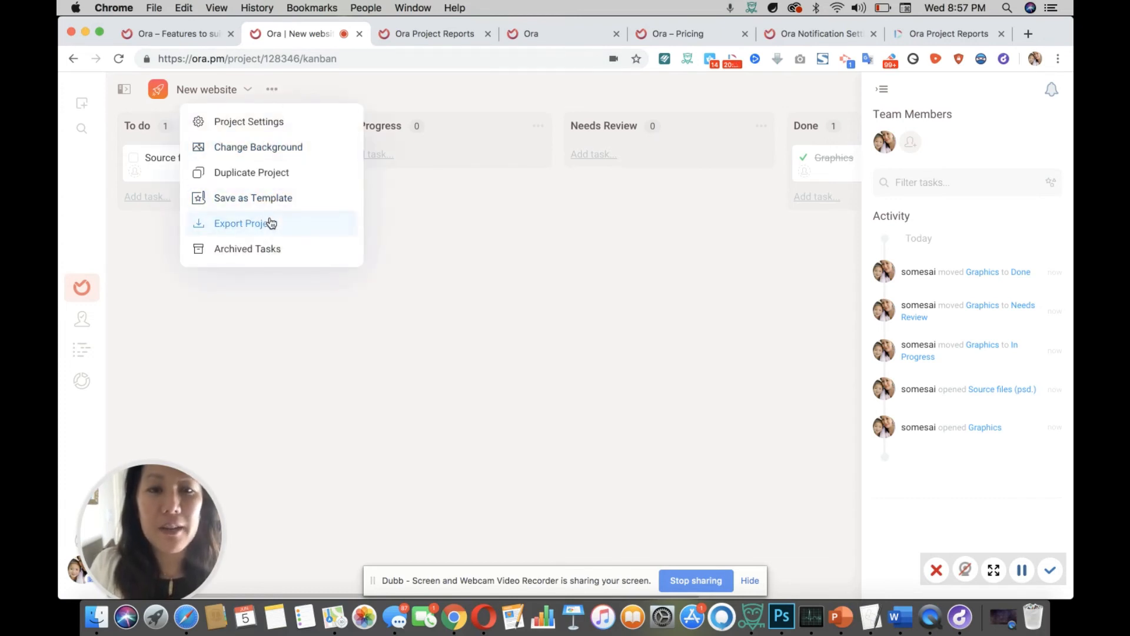
{"action": "left_click", "coordinate": [469, 196]}
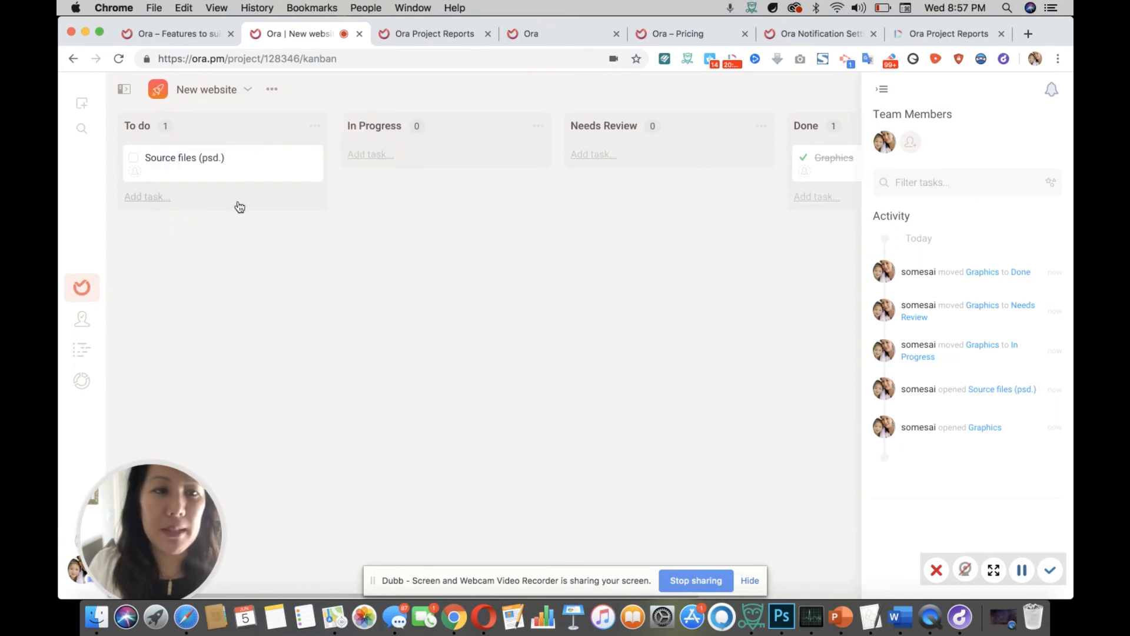
{"action": "left_click", "coordinate": [151, 199]}
{"action": "type", "text": "Task 2"}
{"action": "key", "text": "Return"}
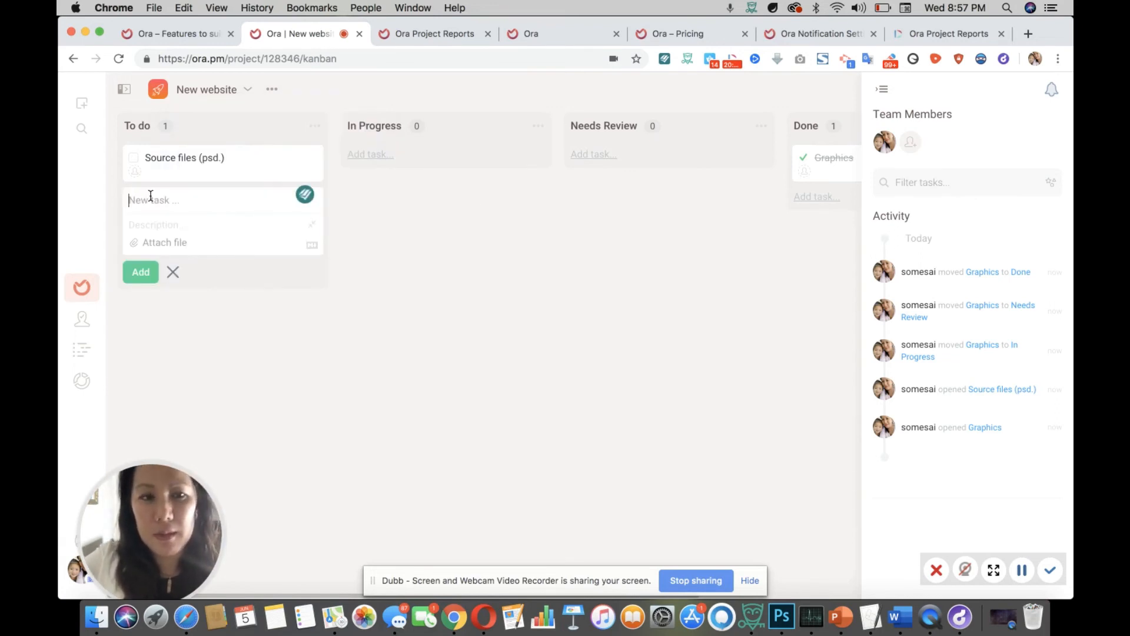
{"action": "type", "text": "Task 3"}
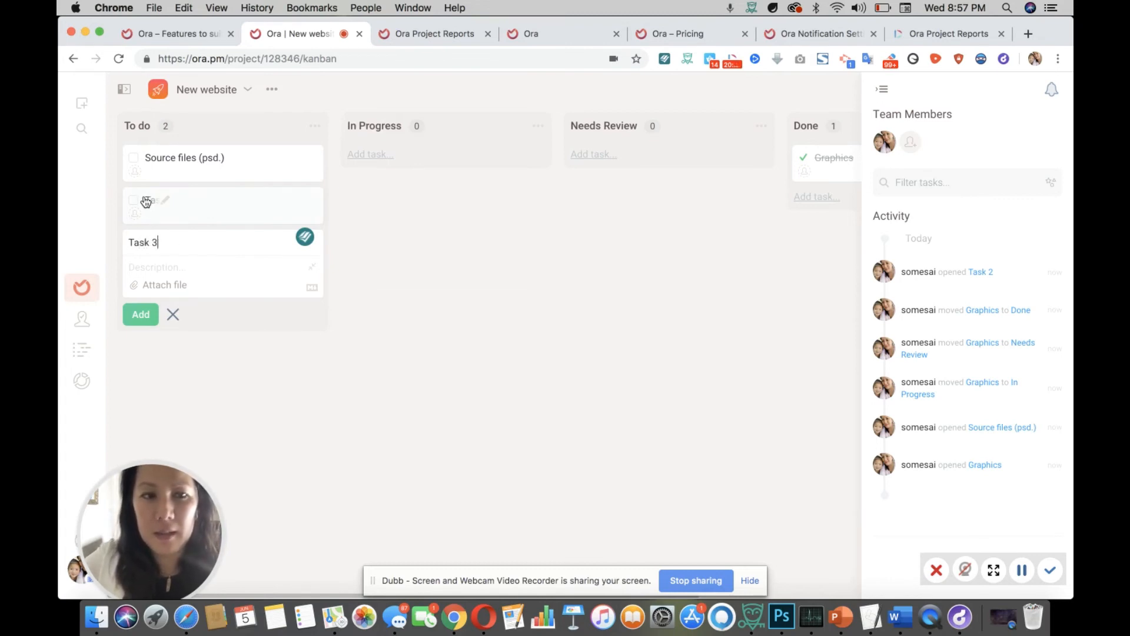
{"action": "key", "text": "Return"}
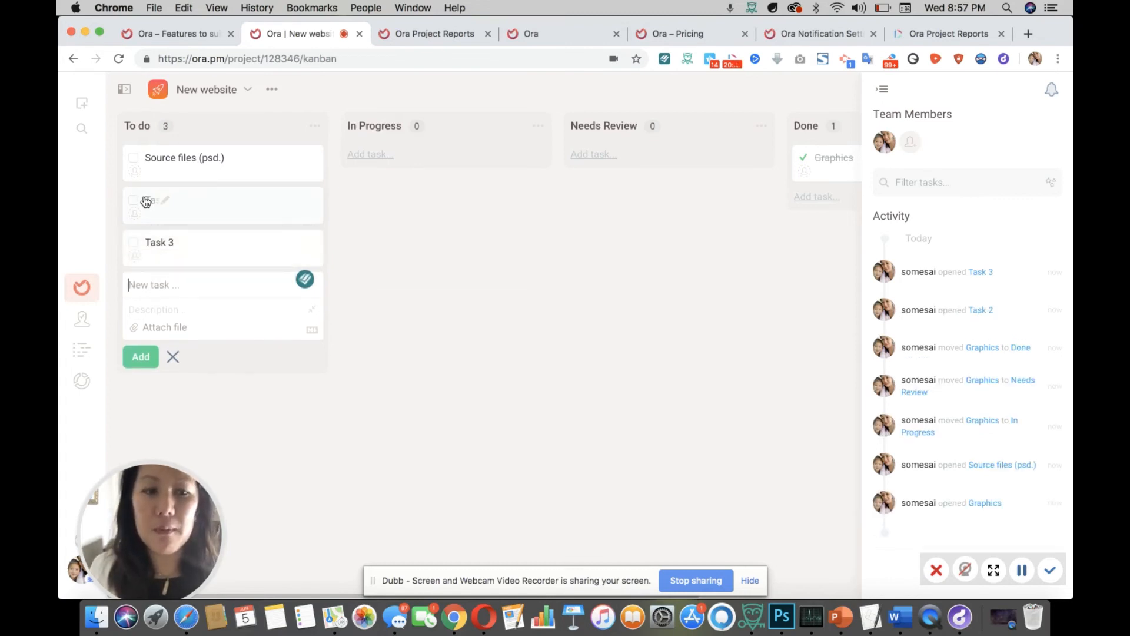
- Export the New website project as a text file and open the downloaded New website.txt
{"action": "left_click", "coordinate": [271, 89]}
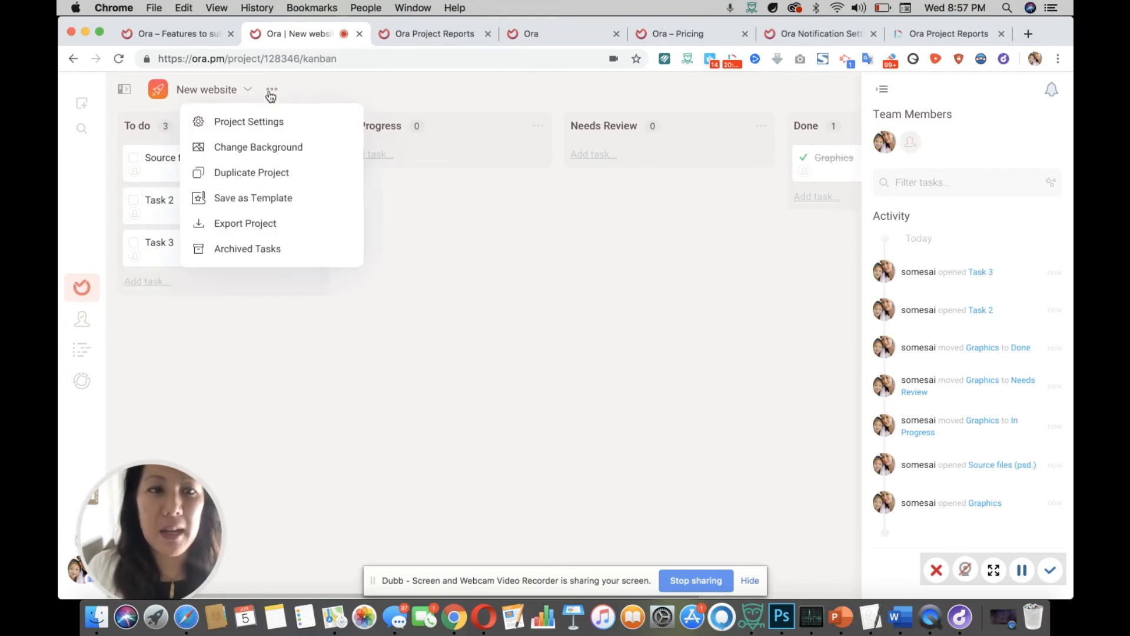
{"action": "left_click", "coordinate": [254, 225]}
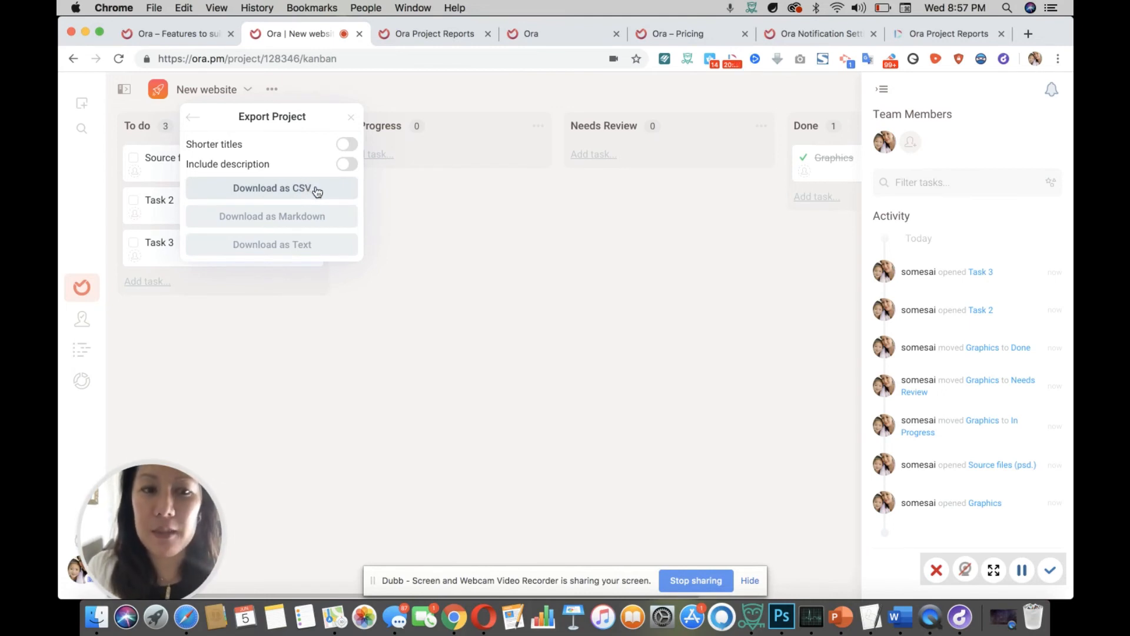
{"action": "left_click", "coordinate": [326, 246]}
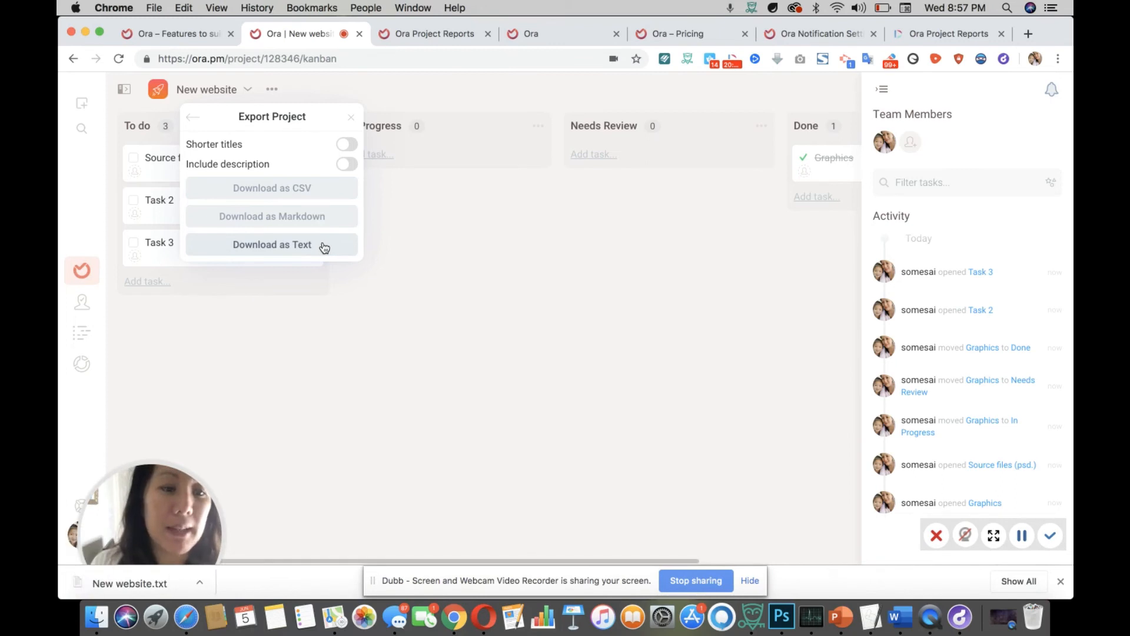
{"action": "left_click", "coordinate": [141, 584]}
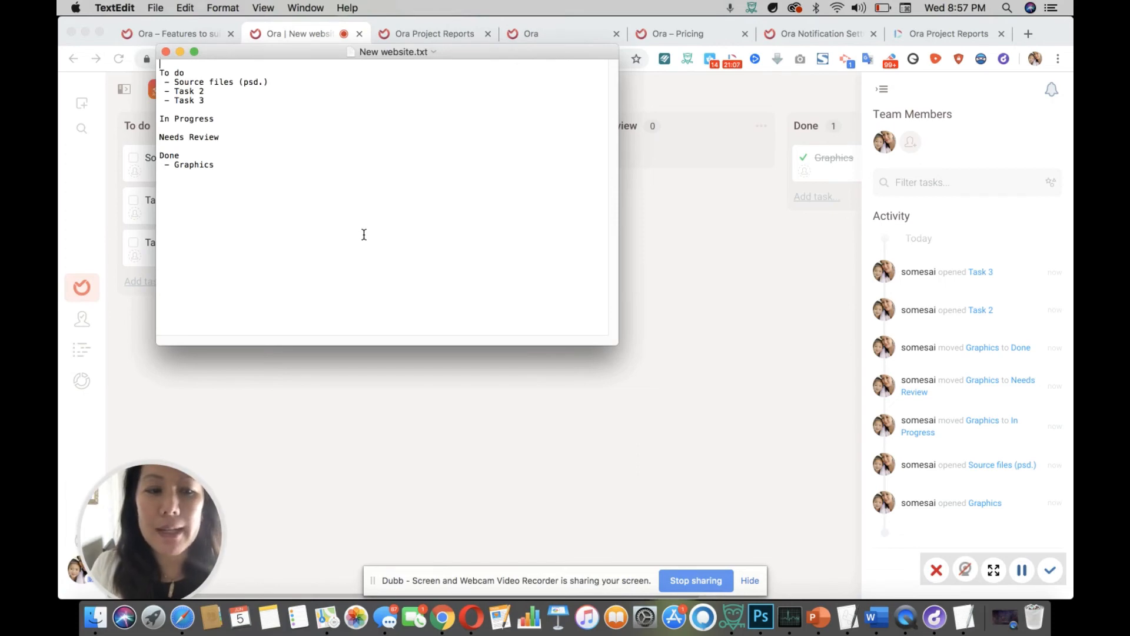
- Close the exported text file, quit TextEdit and dismiss the project's export options
{"action": "left_click", "coordinate": [166, 52]}
{"action": "key", "text": "super+q"}
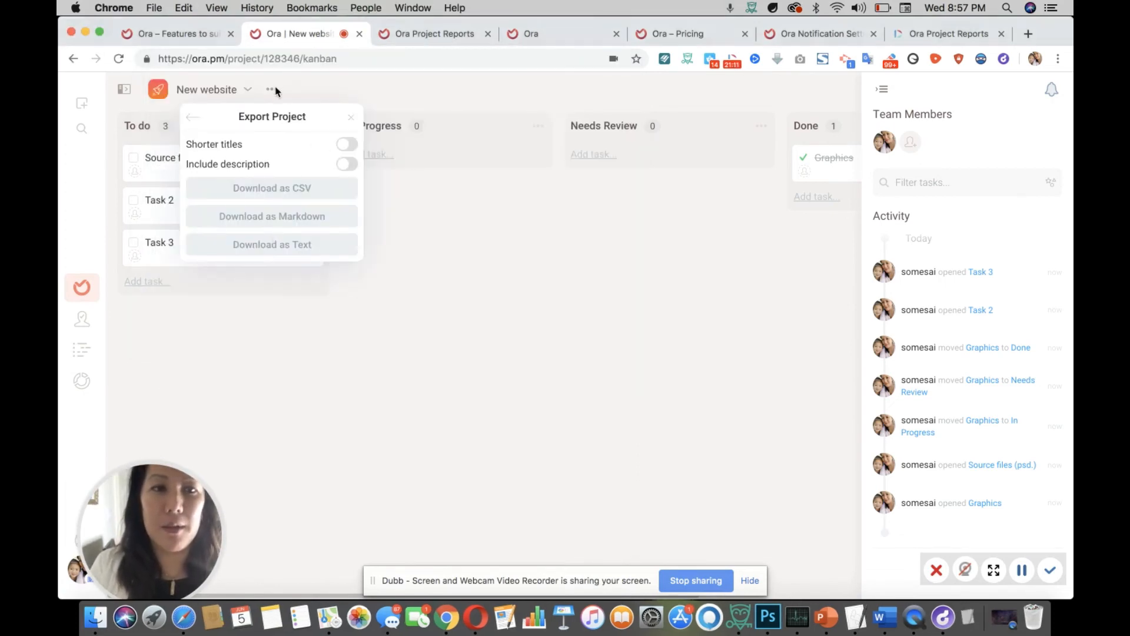
{"action": "left_click", "coordinate": [350, 120]}
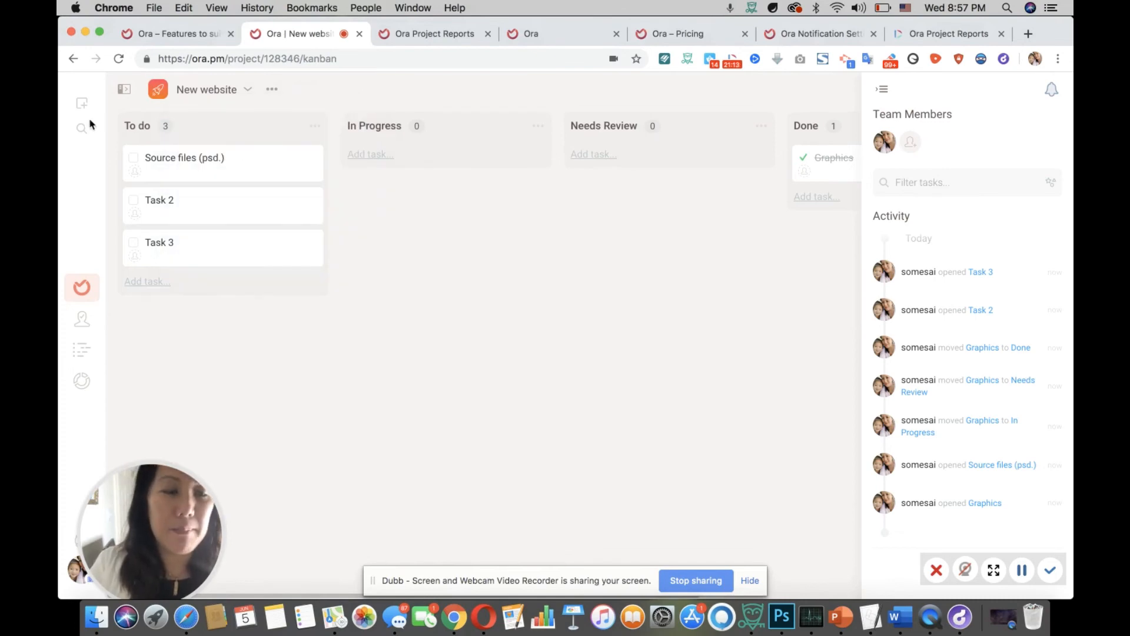
- Look at the New website task search and the Welcome Project's Tracked Time report
{"action": "left_click", "coordinate": [83, 104]}
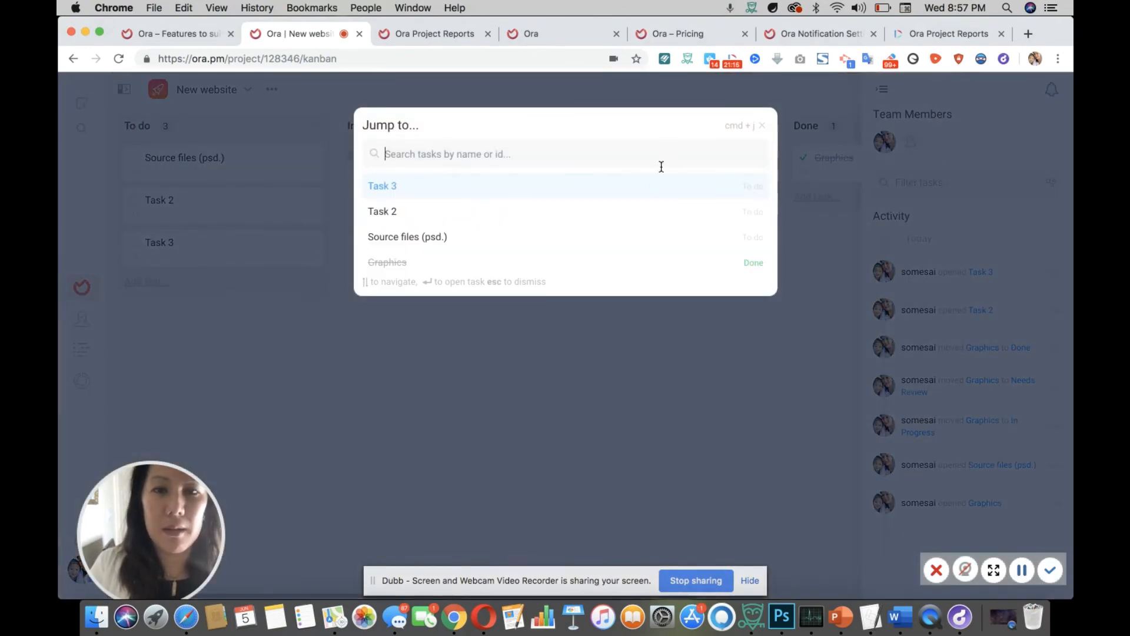
{"action": "left_click", "coordinate": [763, 126]}
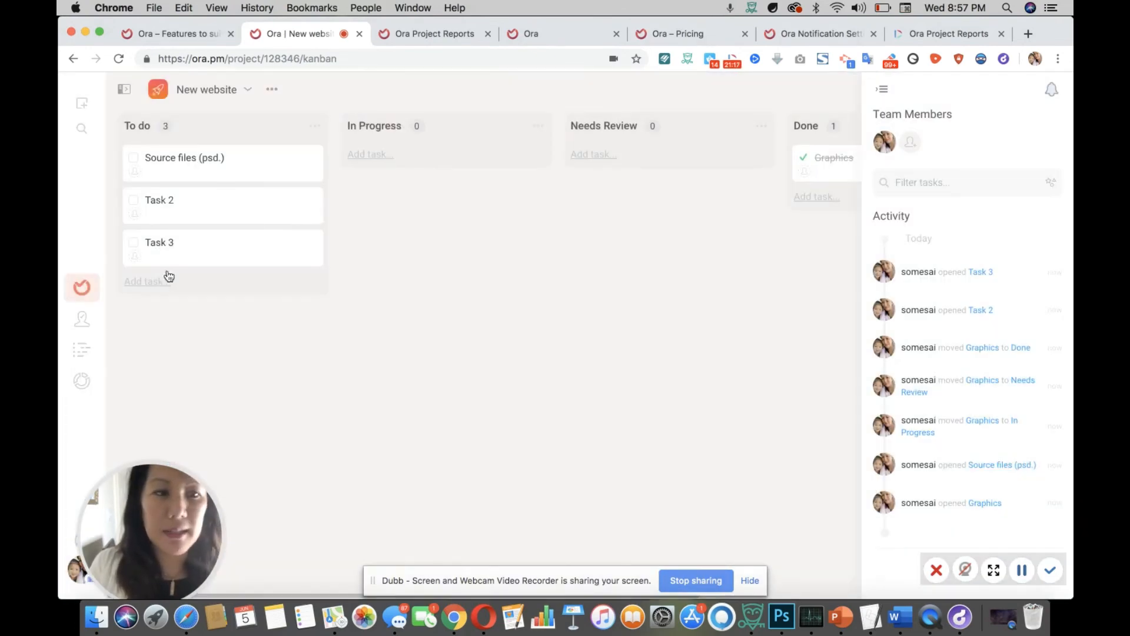
{"action": "left_click", "coordinate": [88, 381]}
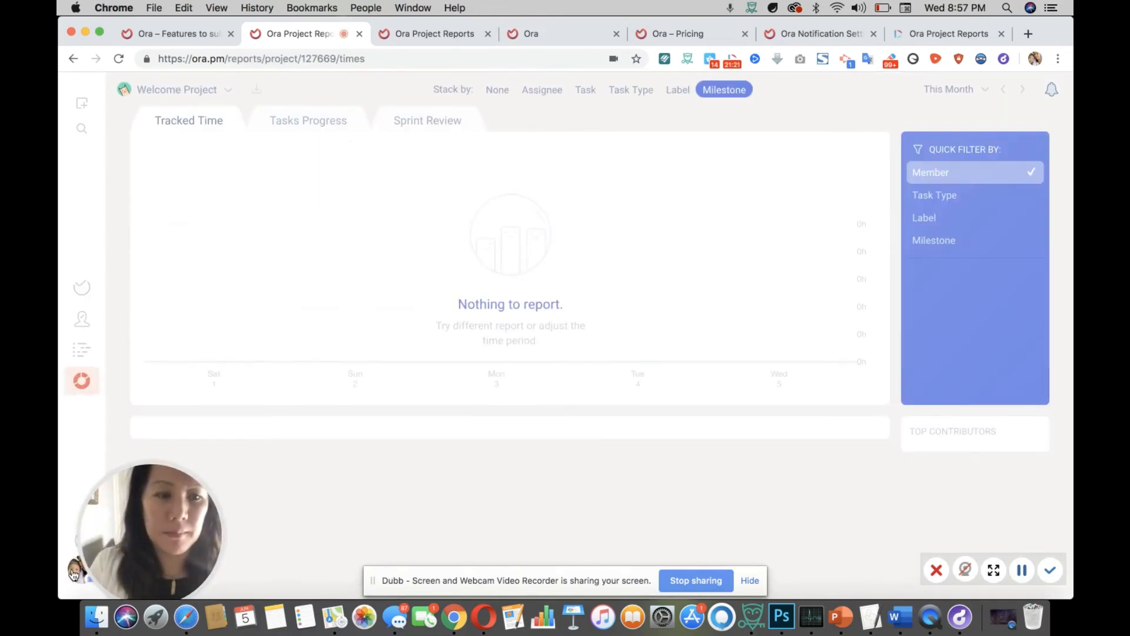
{"action": "left_click", "coordinate": [447, 40]}
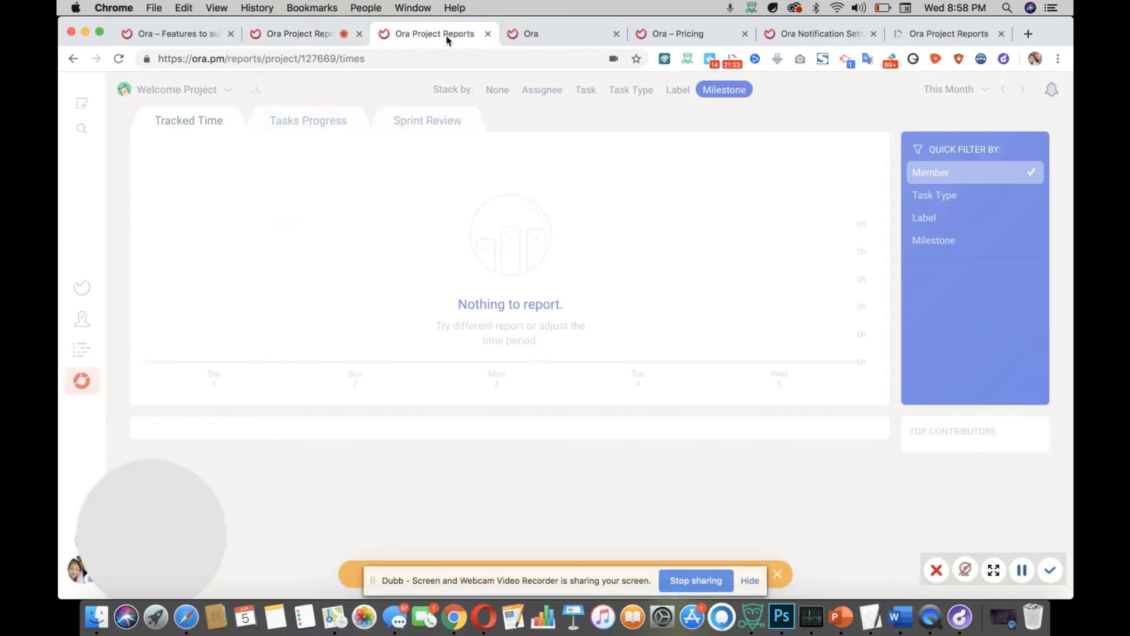
- Compare the Basic, Startup, Professional and Enterprise plans on the Ora pricing page and look through the rest of the page
{"action": "left_click", "coordinate": [521, 36]}
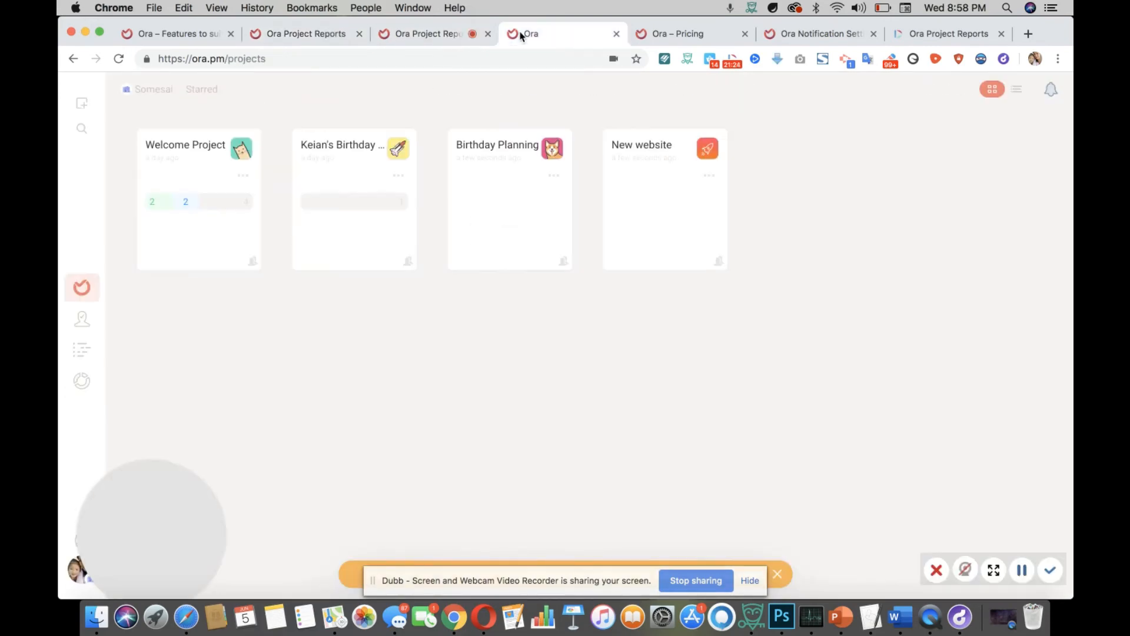
{"action": "left_click", "coordinate": [662, 39]}
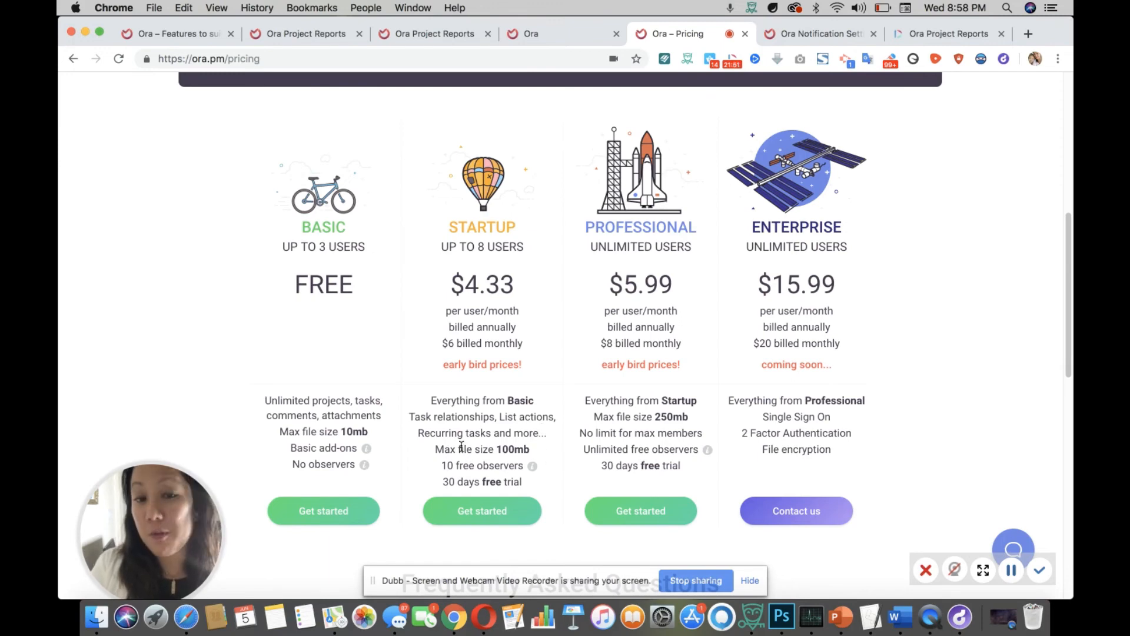
{"action": "mouse_move", "coordinate": [532, 469]}
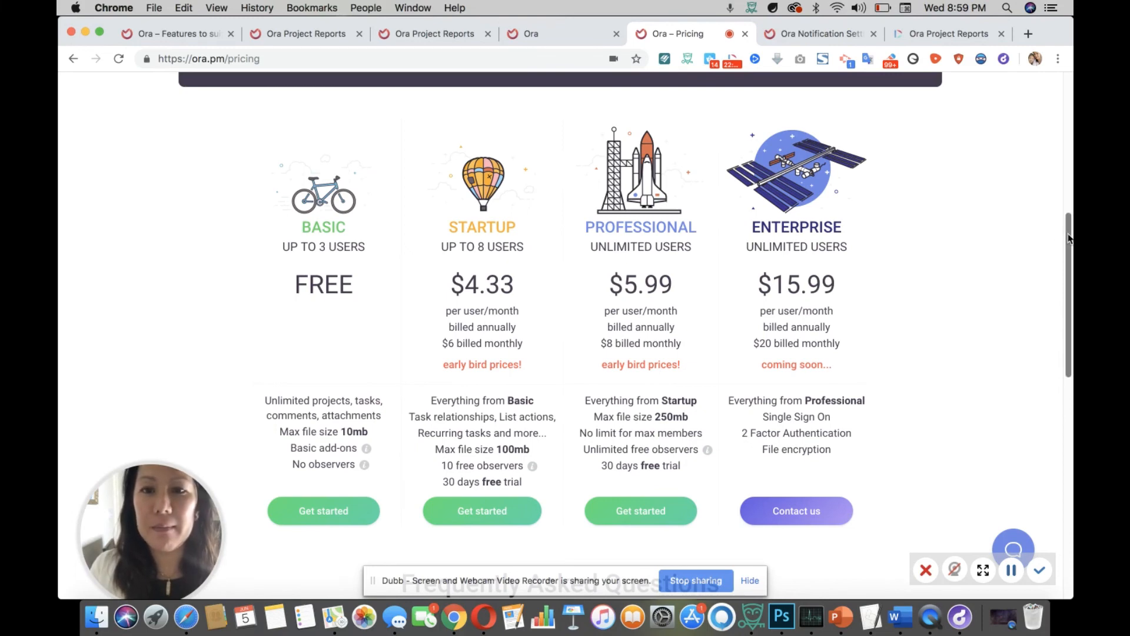
{"action": "left_click_drag", "start_coordinate": [1070, 238], "coordinate": [977, 156]}
{"action": "scroll", "coordinate": [766, 244], "scroll_direction": "down", "scroll_amount": 10}
{"action": "scroll", "coordinate": [702, 311], "scroll_direction": "up", "scroll_amount": 3}
{"action": "scroll", "coordinate": [729, 308], "scroll_direction": "down", "scroll_amount": 5}
{"action": "scroll", "coordinate": [765, 387], "scroll_direction": "up", "scroll_amount": 10}
{"action": "scroll", "coordinate": [800, 190], "scroll_direction": "up", "scroll_amount": 5}
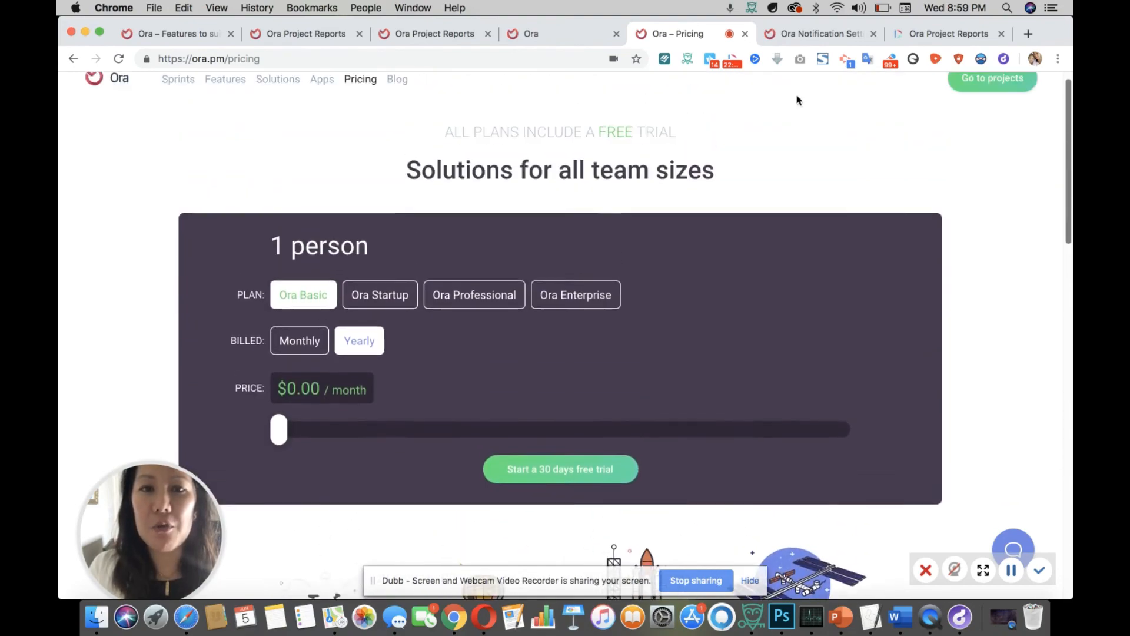
- Filter the organization's projects overview to Mine and display the projects as a list
{"action": "left_click", "coordinate": [567, 35]}
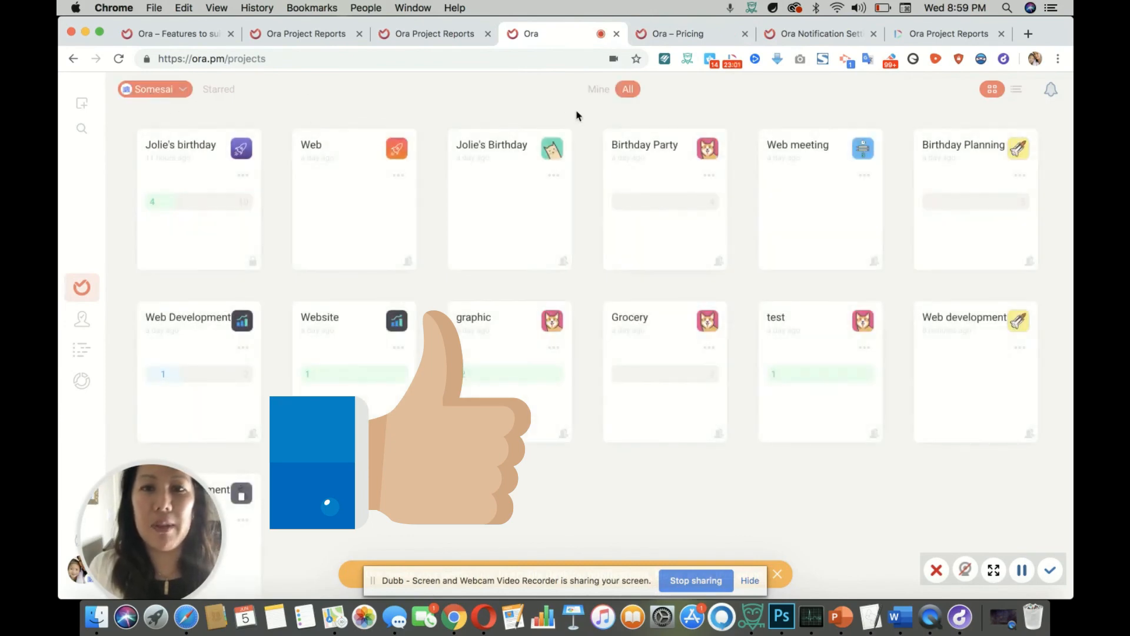
{"action": "left_click", "coordinate": [598, 89]}
{"action": "left_click", "coordinate": [629, 91]}
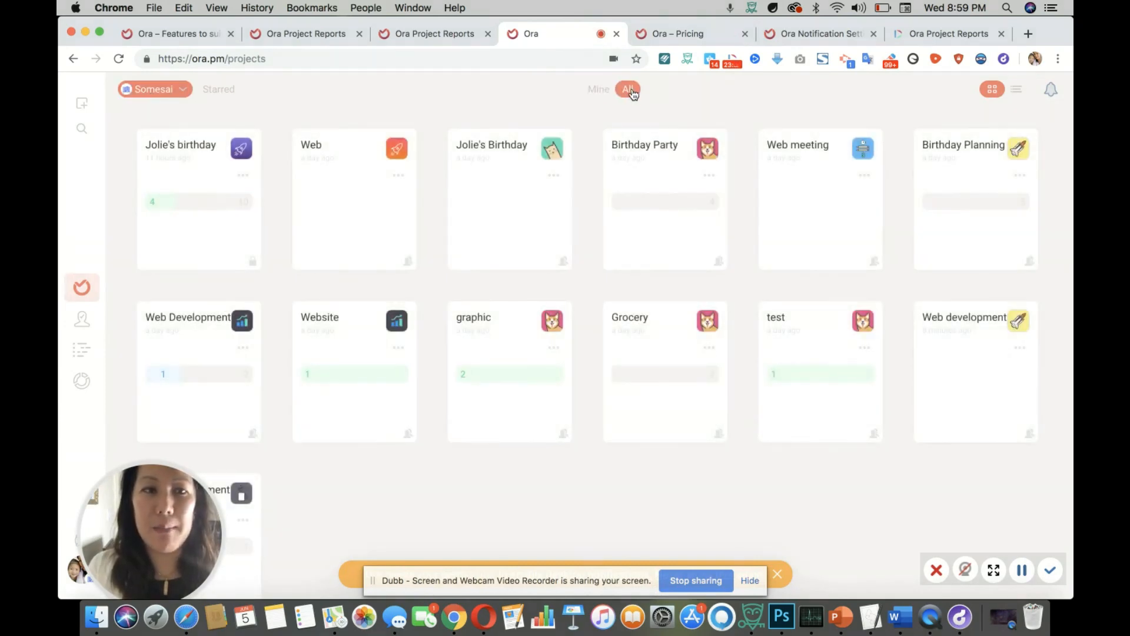
{"action": "left_click", "coordinate": [588, 90]}
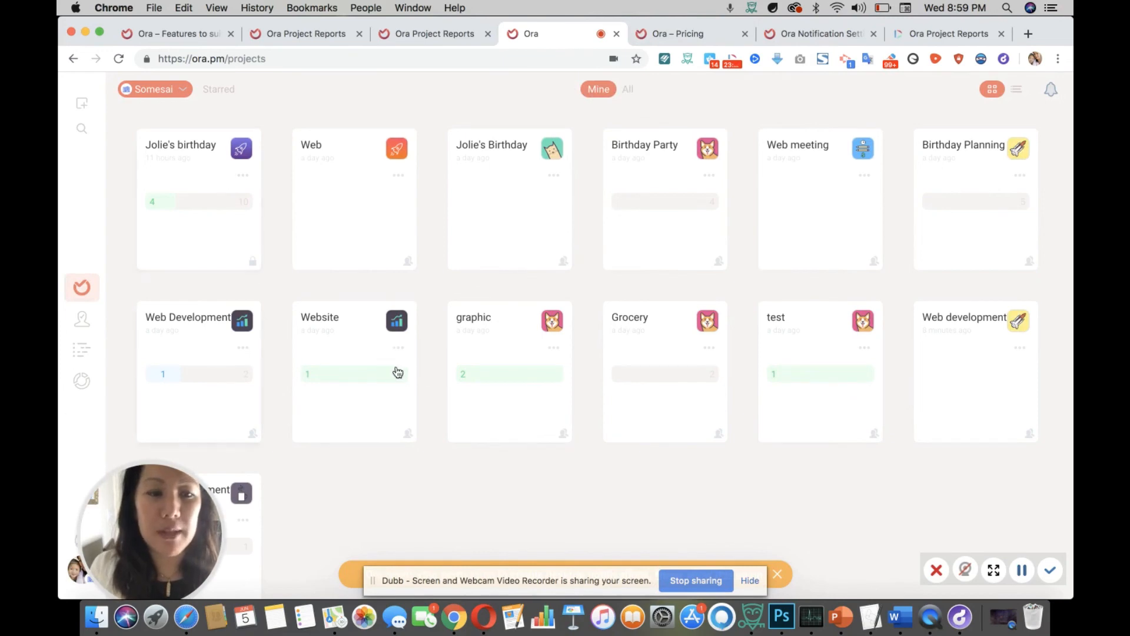
{"action": "left_click", "coordinate": [1016, 89]}
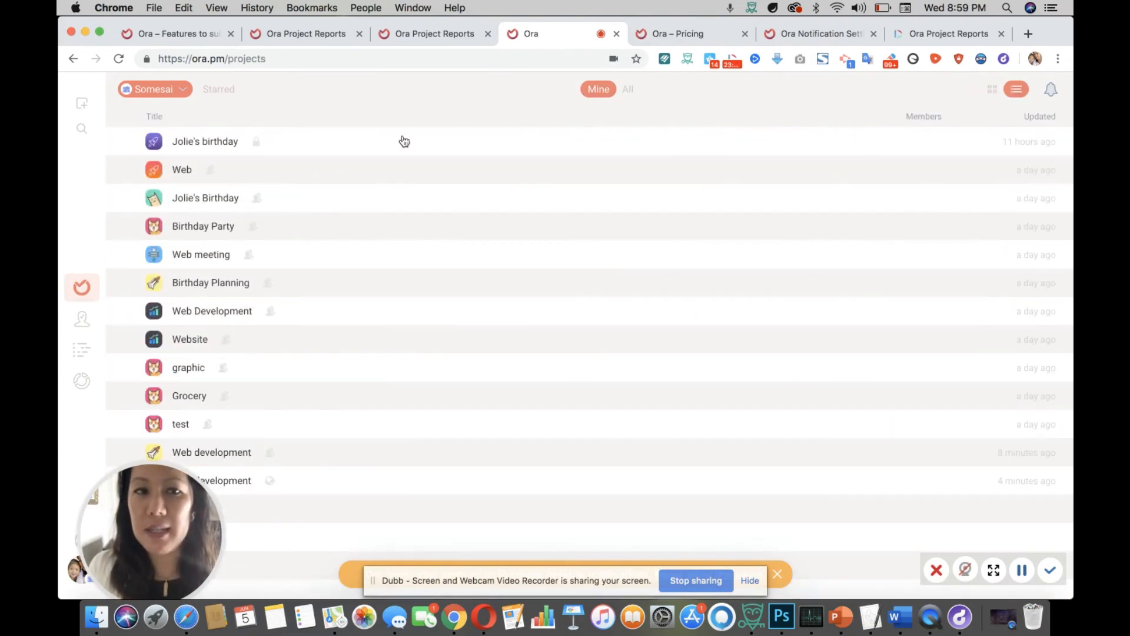
- Look over the organization's settings options and the quick project filter
{"action": "left_click", "coordinate": [173, 91]}
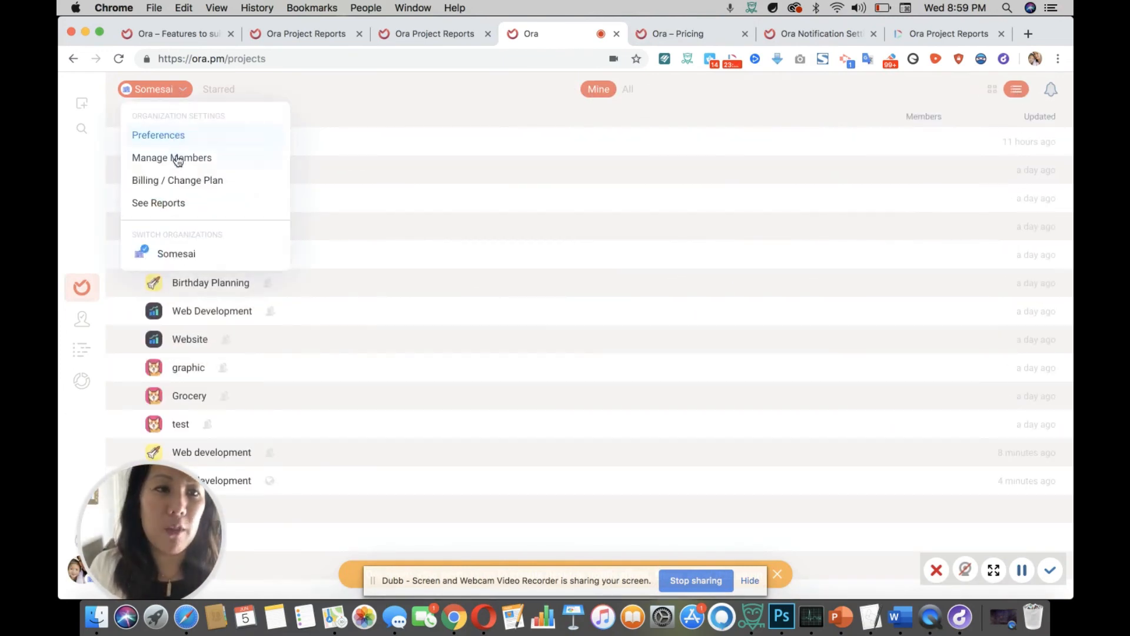
{"action": "left_click", "coordinate": [340, 116]}
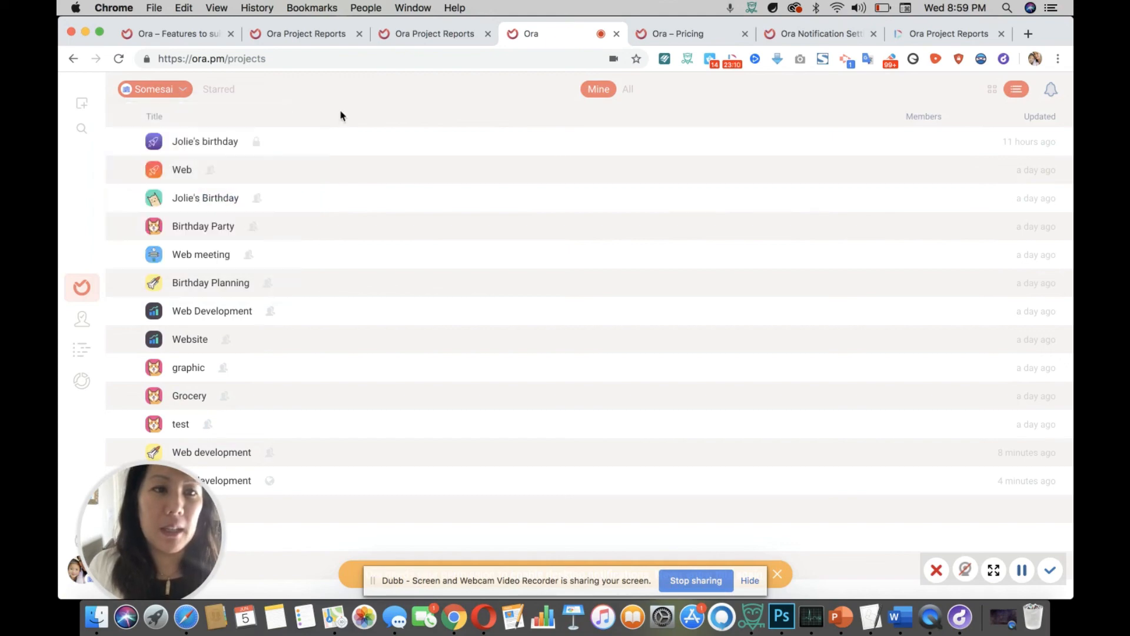
{"action": "left_click", "coordinate": [82, 129]}
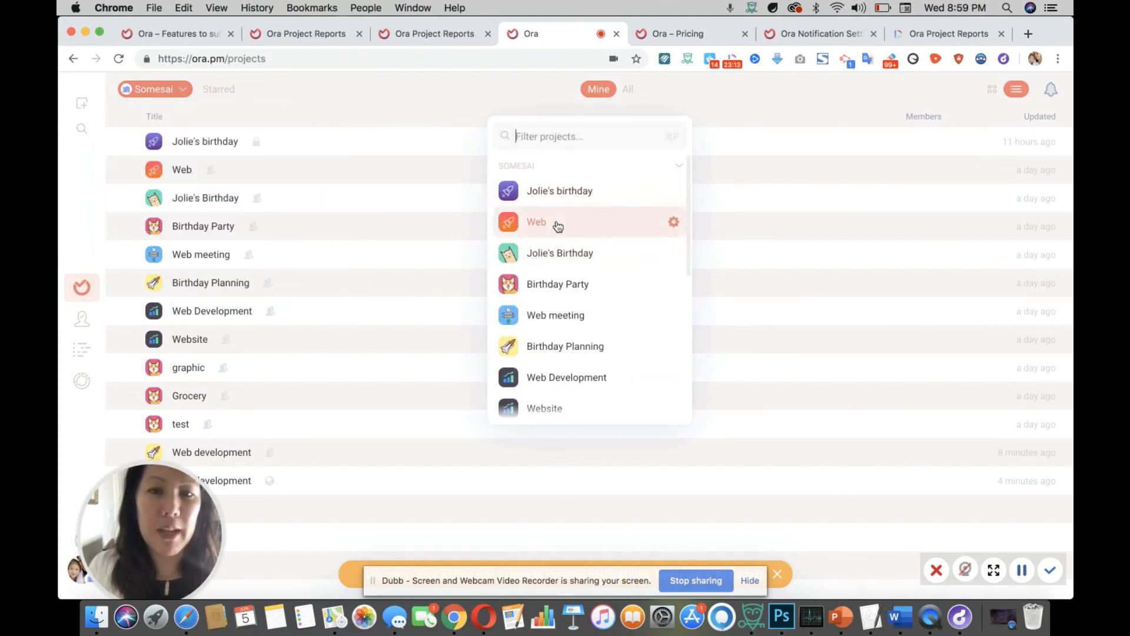
- View the June task calendar with its card display options, as well as the team timeline
{"action": "left_click", "coordinate": [82, 321]}
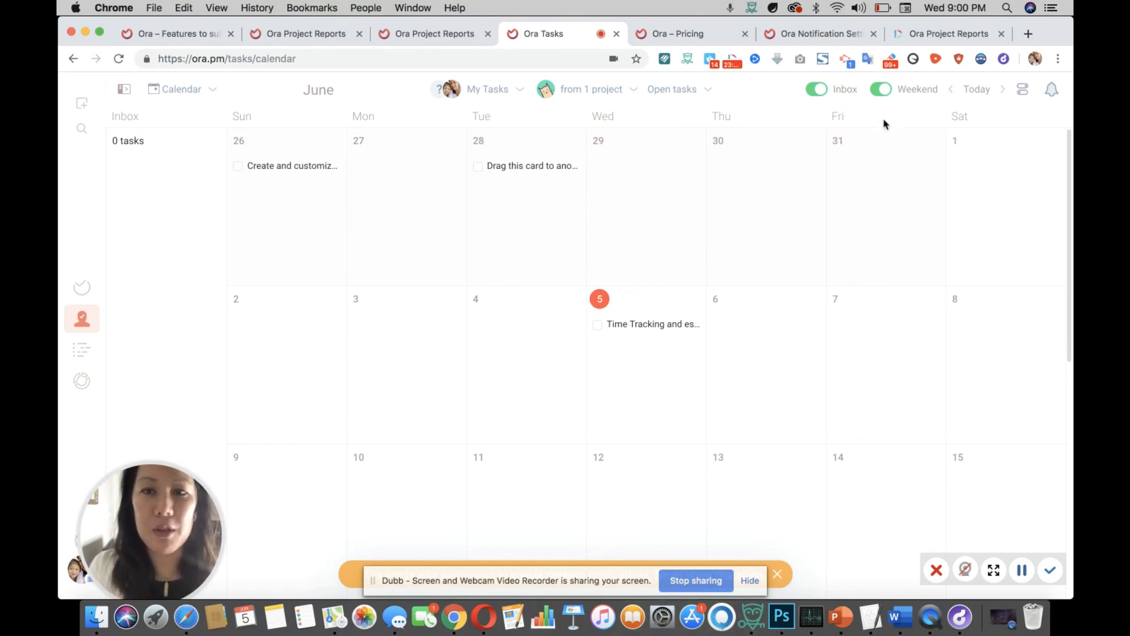
{"action": "left_click_drag", "start_coordinate": [917, 94], "coordinate": [913, 93]}
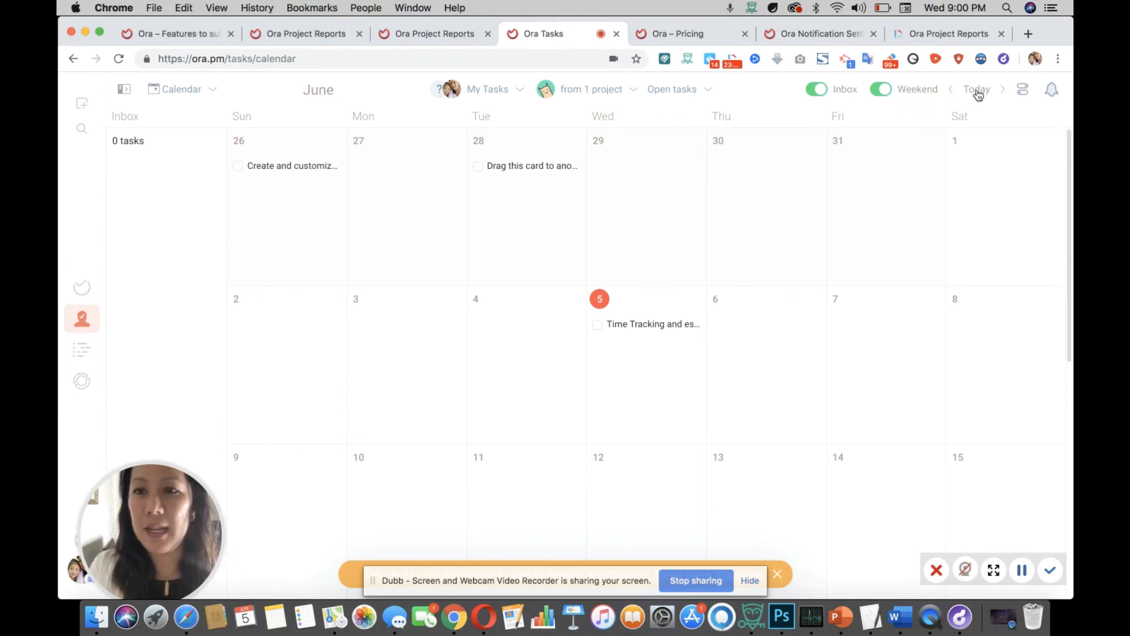
{"action": "left_click", "coordinate": [1023, 89]}
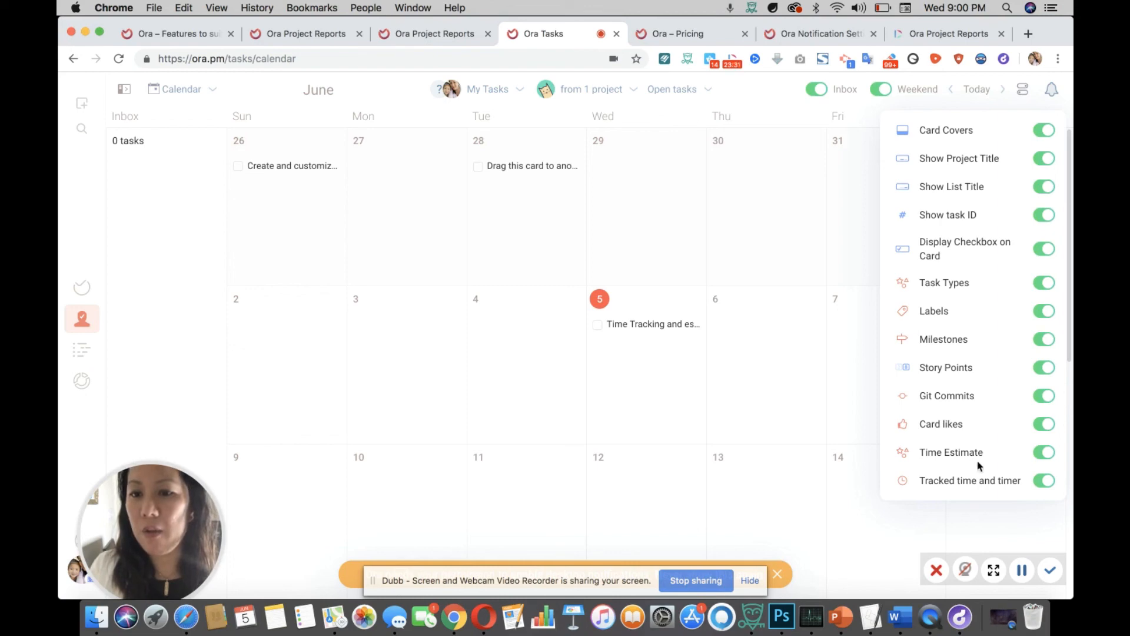
{"action": "left_click", "coordinate": [76, 356]}
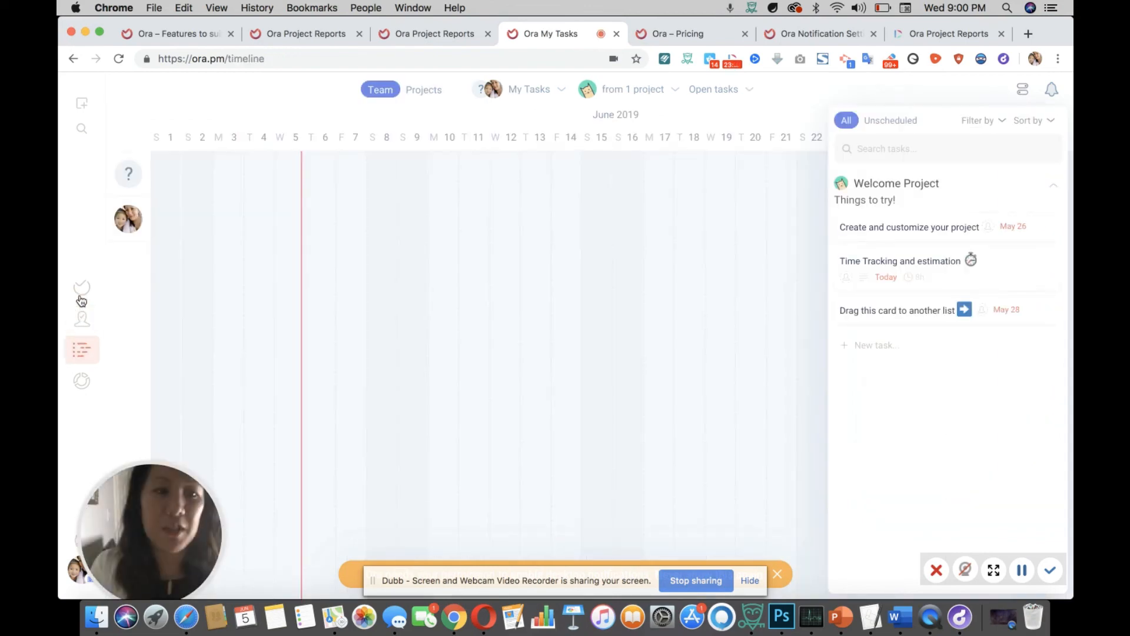
- Return to the projects overview and look at the project filter and the options for creating new items
{"action": "left_click", "coordinate": [79, 290]}
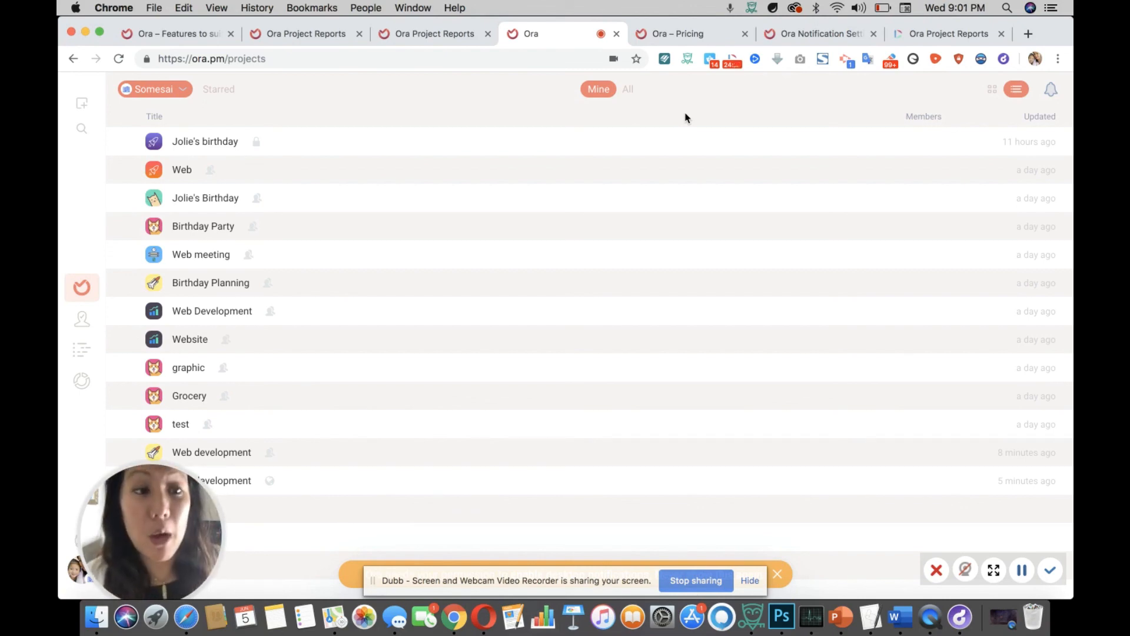
{"action": "left_click", "coordinate": [82, 128]}
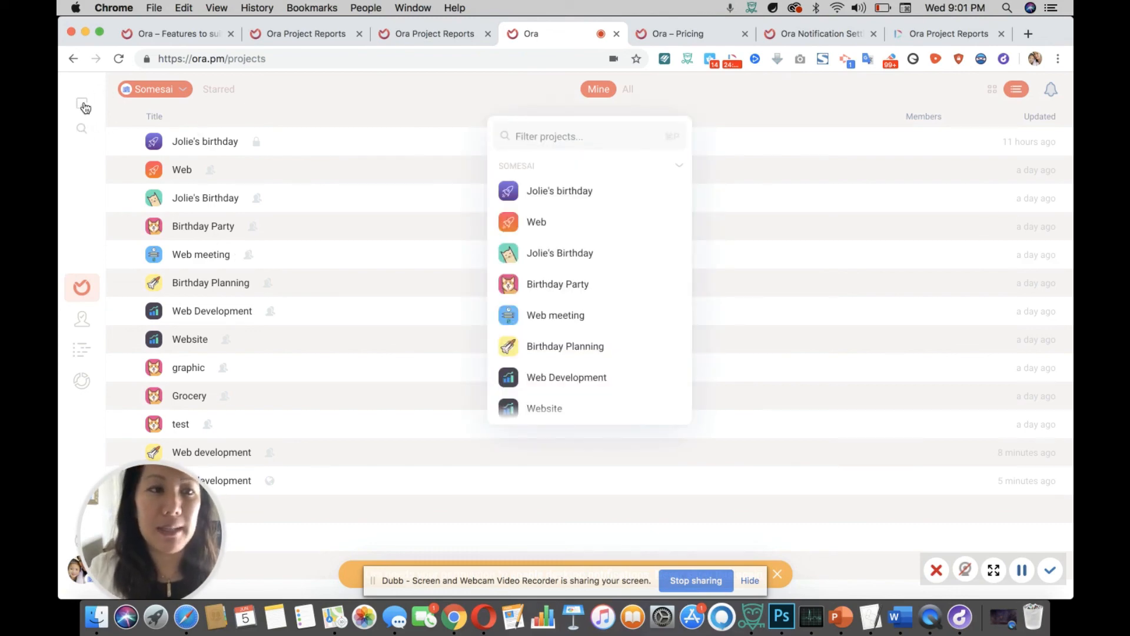
{"action": "left_click", "coordinate": [83, 106]}
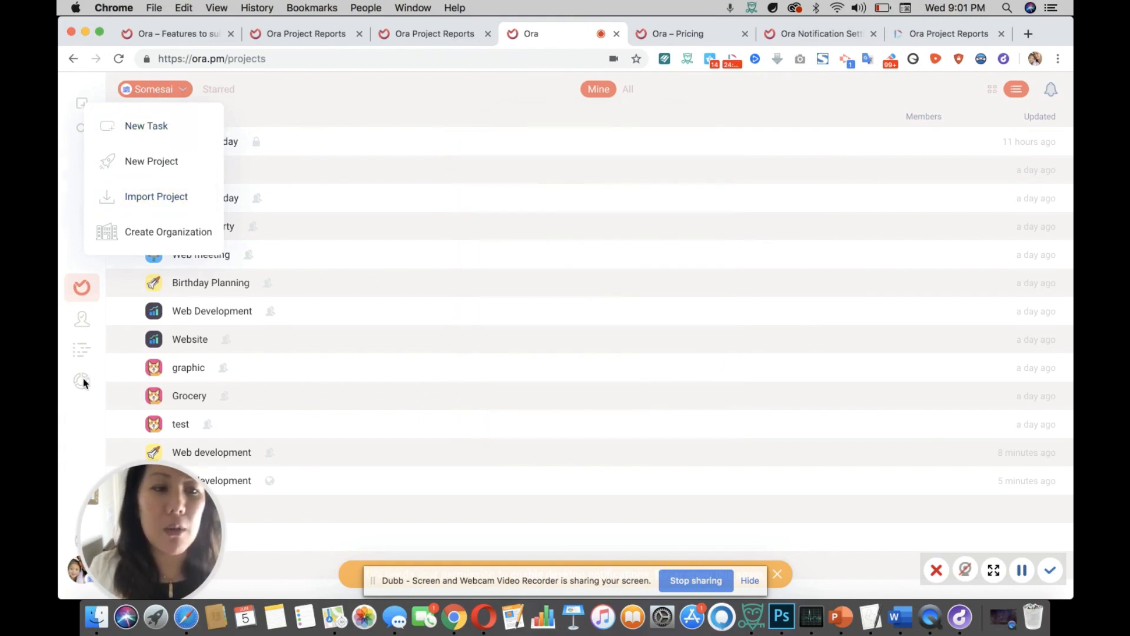
{"action": "left_click", "coordinate": [92, 443]}
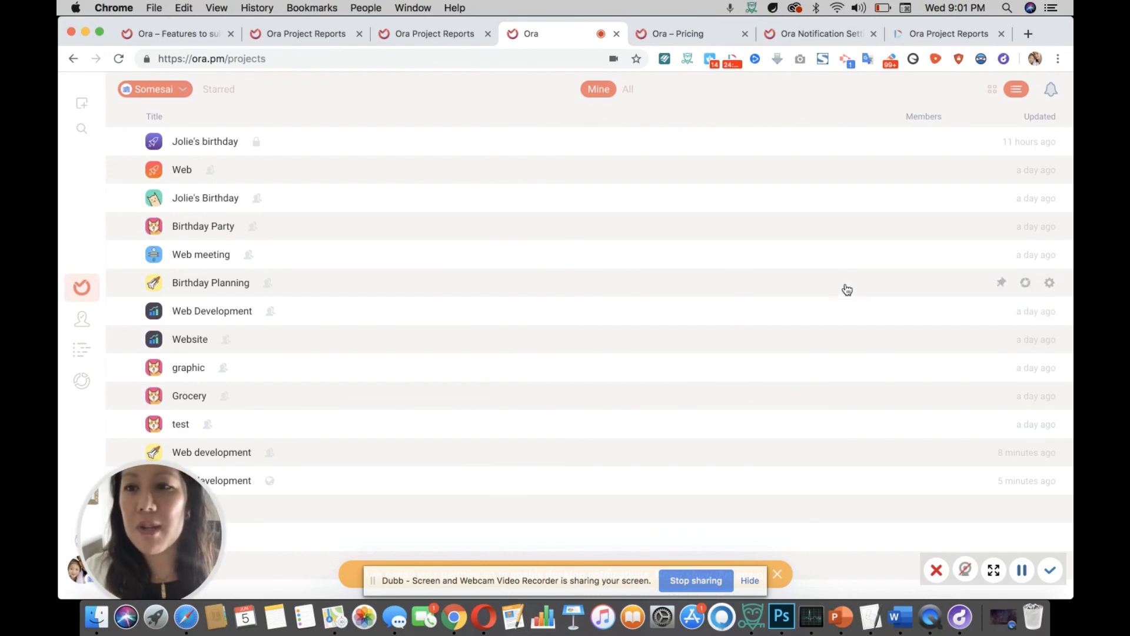
- Go to the start of Ora's features page and view the team types offered under Solutions
{"action": "left_click", "coordinate": [310, 33]}
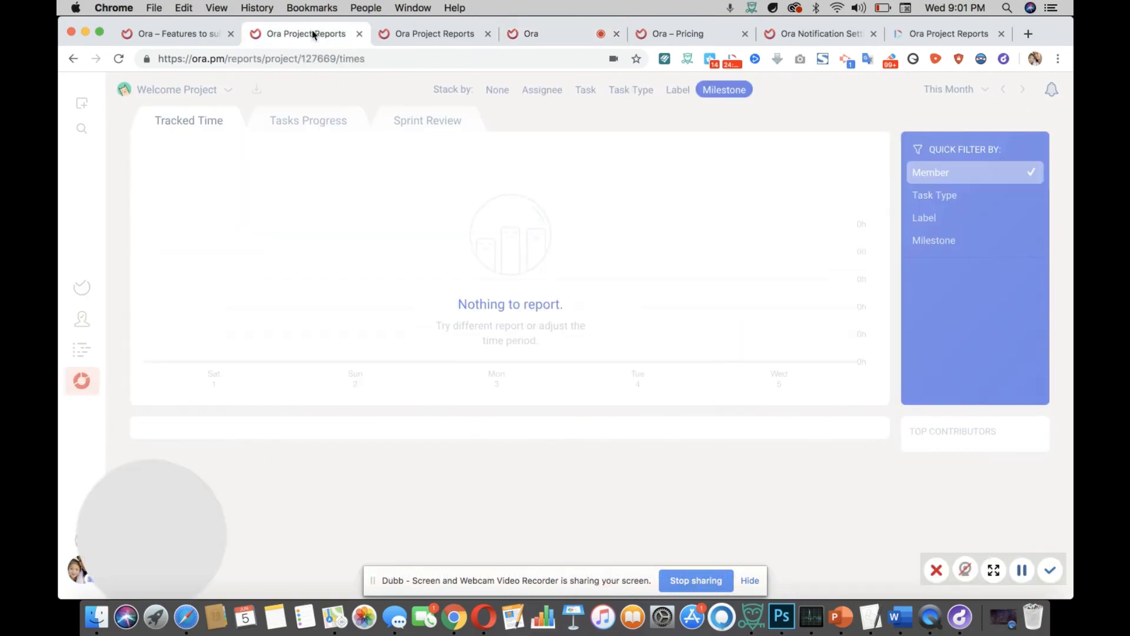
{"action": "left_click", "coordinate": [205, 37]}
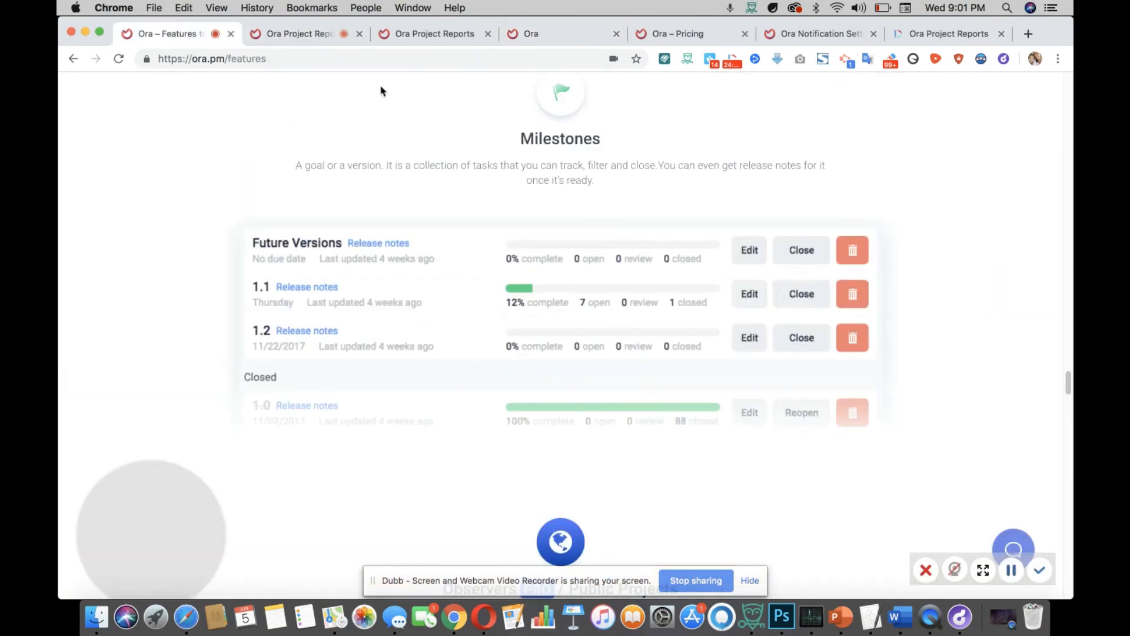
{"action": "left_click_drag", "start_coordinate": [1069, 374], "coordinate": [1063, 75]}
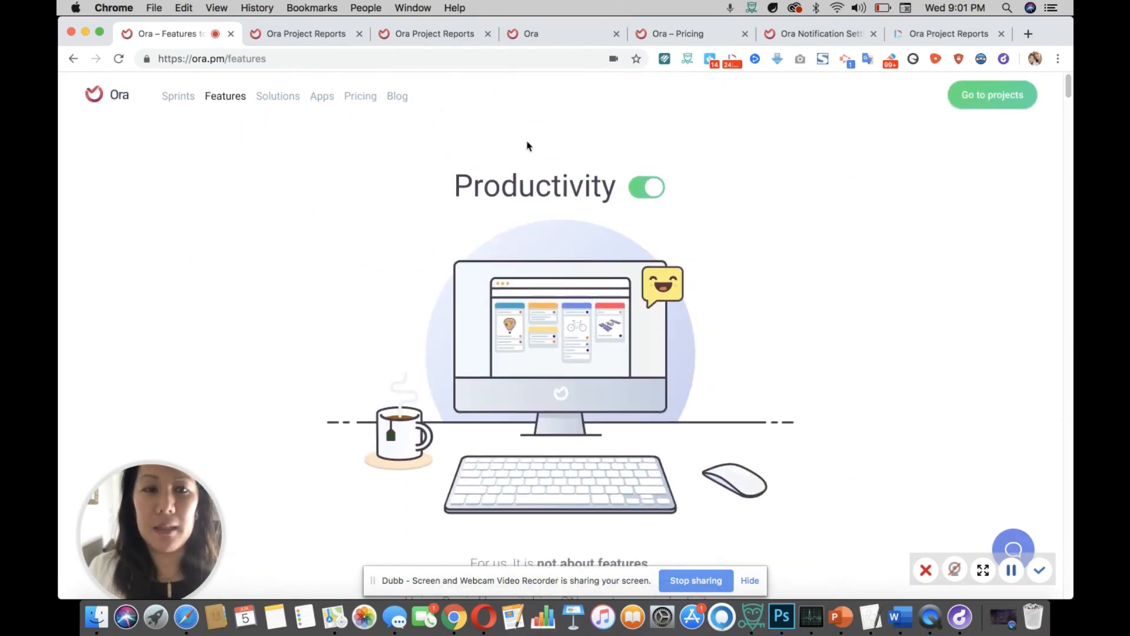
{"action": "mouse_move", "coordinate": [278, 97]}
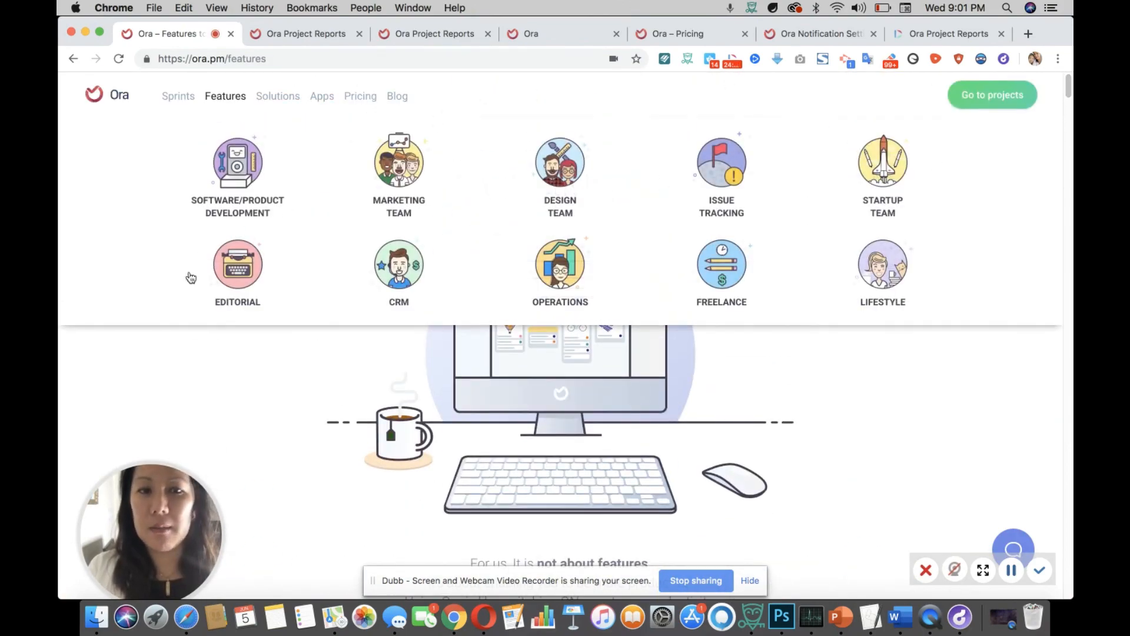
- Review the web, desktop and mobile versions offered on Ora's Apps page
{"action": "left_click", "coordinate": [325, 98]}
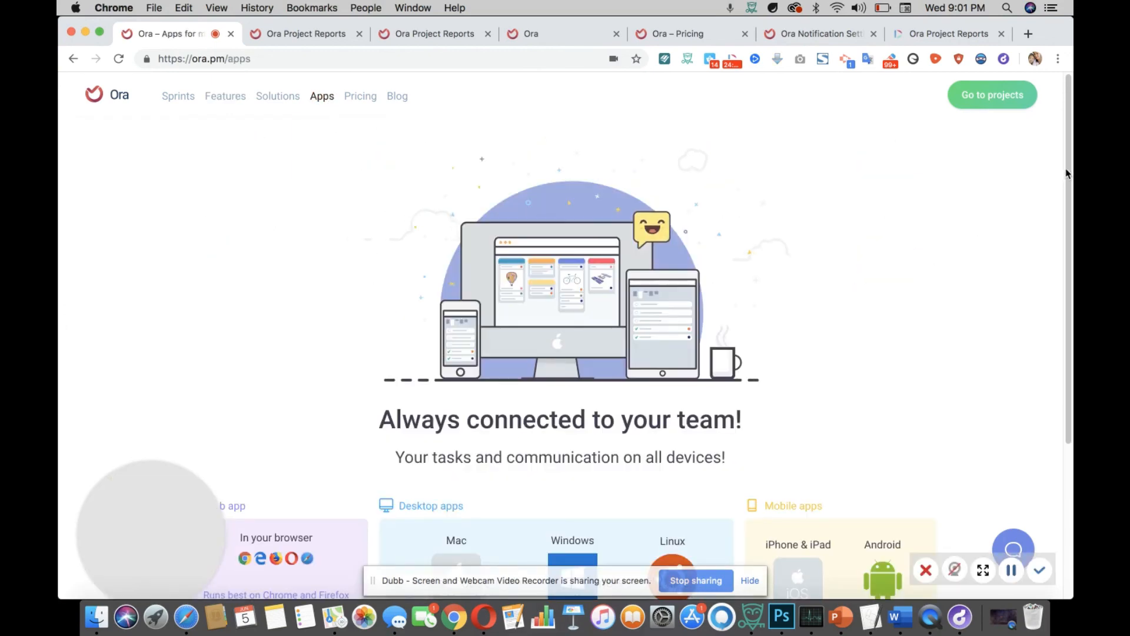
{"action": "scroll", "coordinate": [1070, 170], "scroll_direction": "down", "scroll_amount": 5}
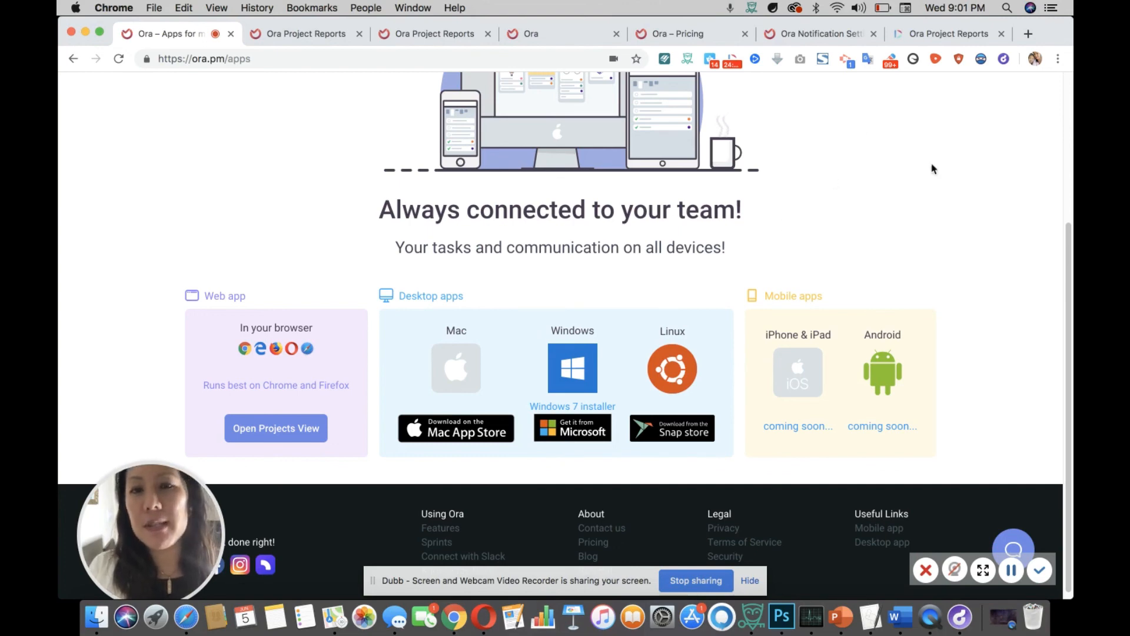
{"action": "left_click_drag", "start_coordinate": [1070, 236], "coordinate": [1067, 184]}
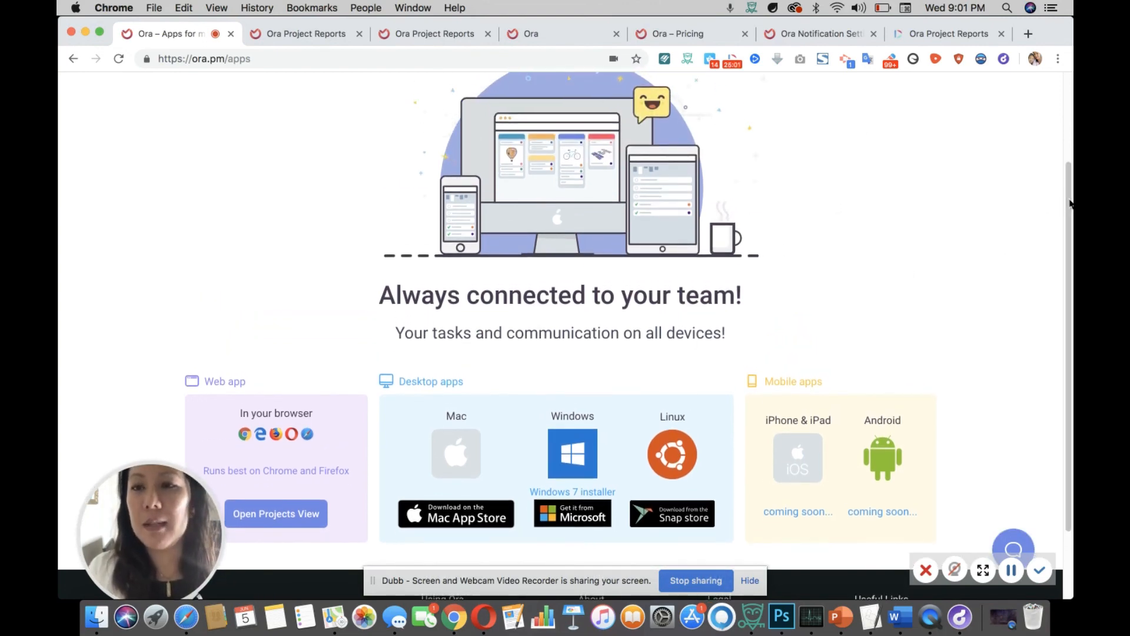
{"action": "scroll", "coordinate": [1070, 196], "scroll_direction": "up", "scroll_amount": 1}
{"action": "left_click_drag", "start_coordinate": [1069, 197], "coordinate": [1062, 111]}
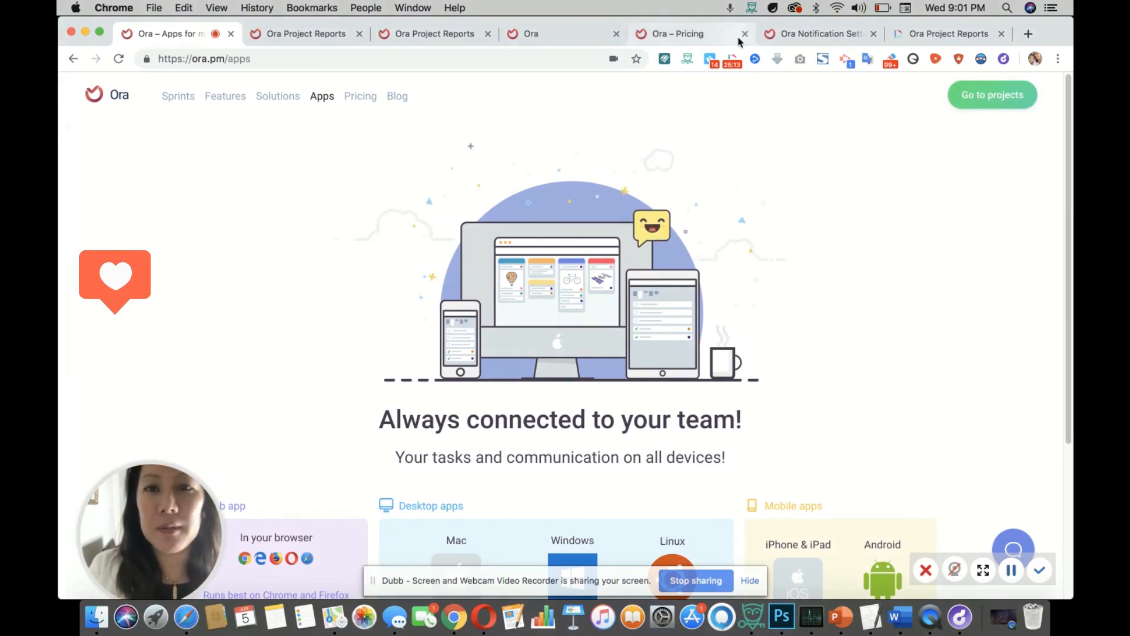
{"action": "left_click", "coordinate": [732, 59]}
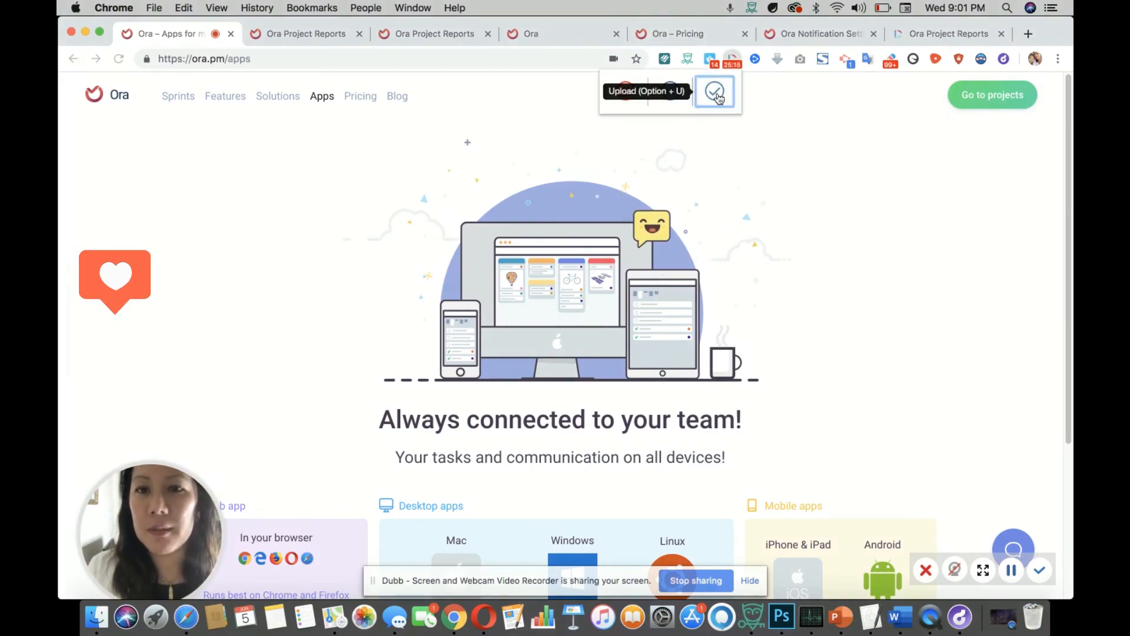